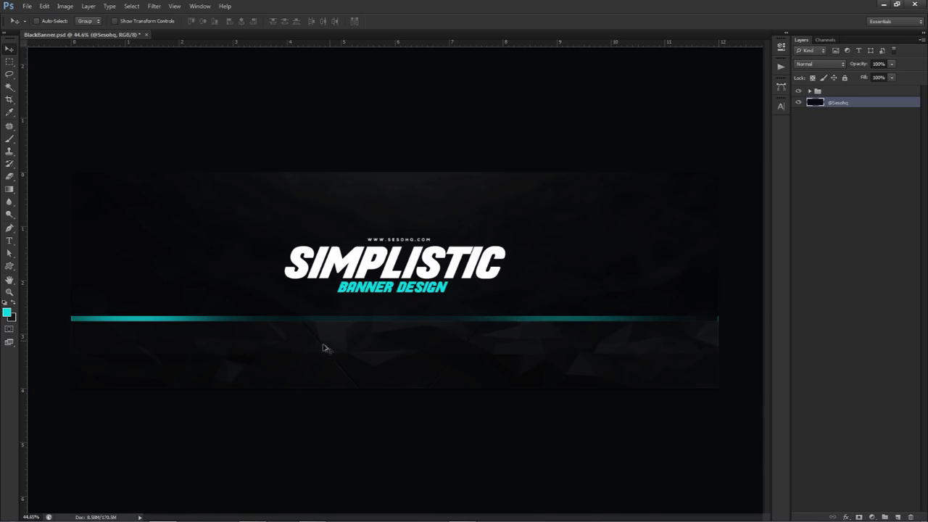
Inspect the finished banner's lower patterned strip and diagonal lines up close, and view the whole banner.
scroll(326, 352, up, 2)
scroll(325, 363, up, 5)
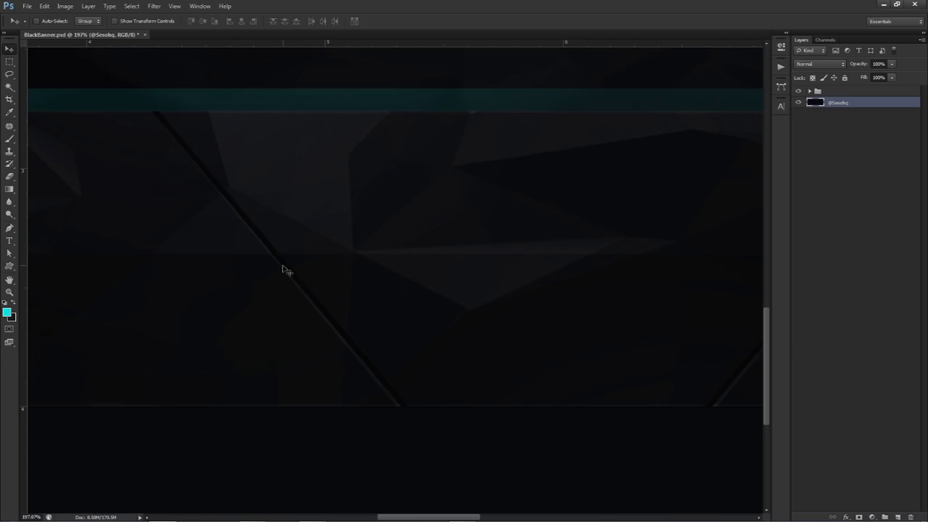
scroll(387, 288, down, 5)
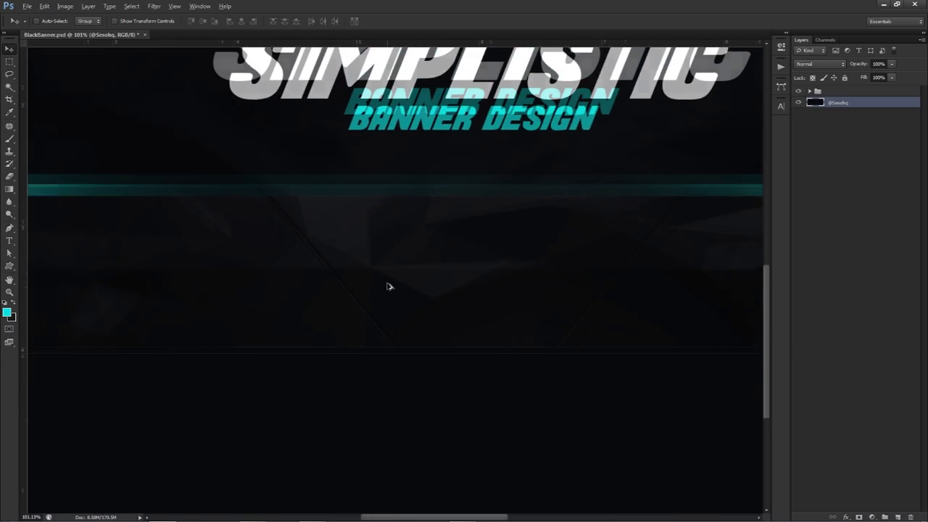
scroll(388, 287, down, 1)
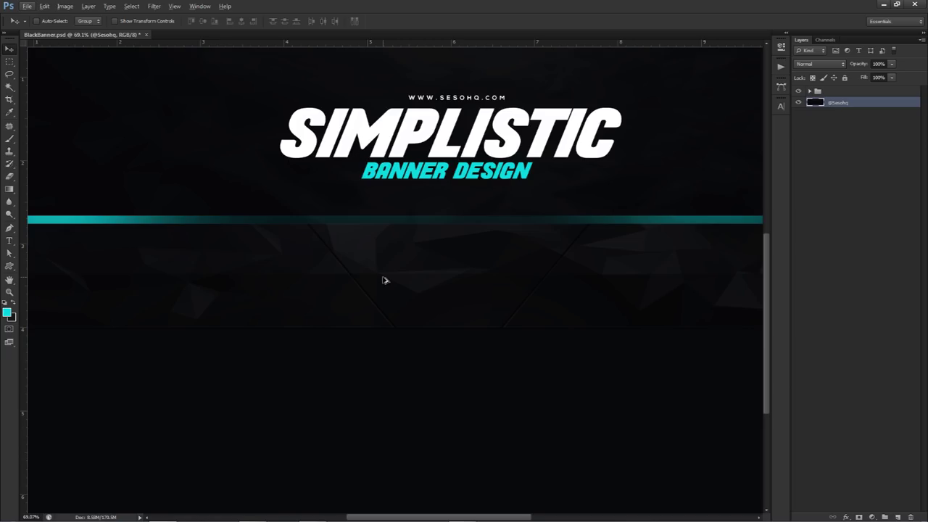
scroll(385, 281, down, 3)
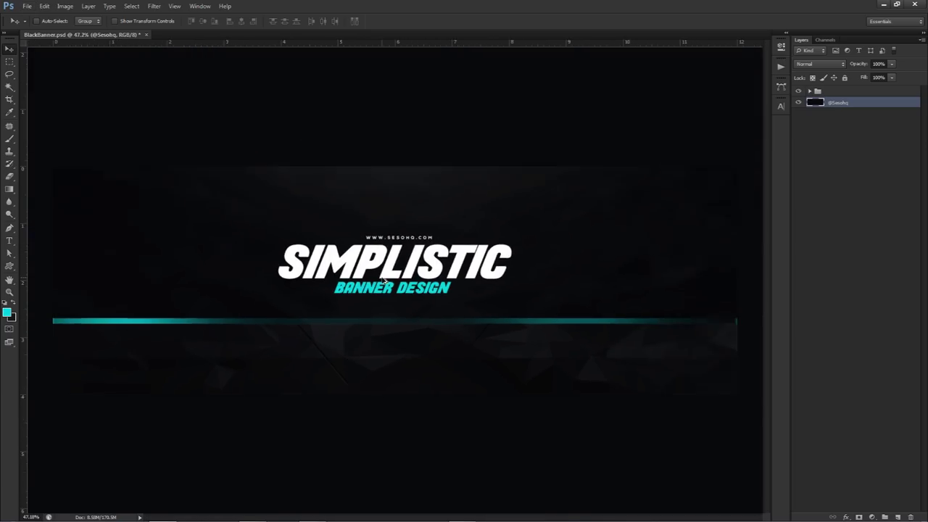
scroll(385, 281, up, 1)
scroll(384, 282, down, 1)
Hide the finished banner's layer group and set the foreground colour to #090a0c.
click(798, 91)
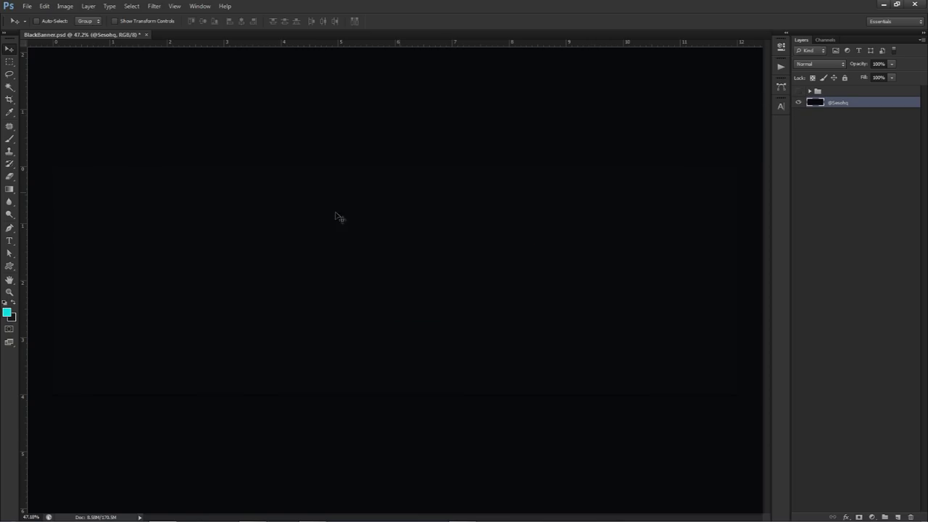
click(8, 313)
click(253, 244)
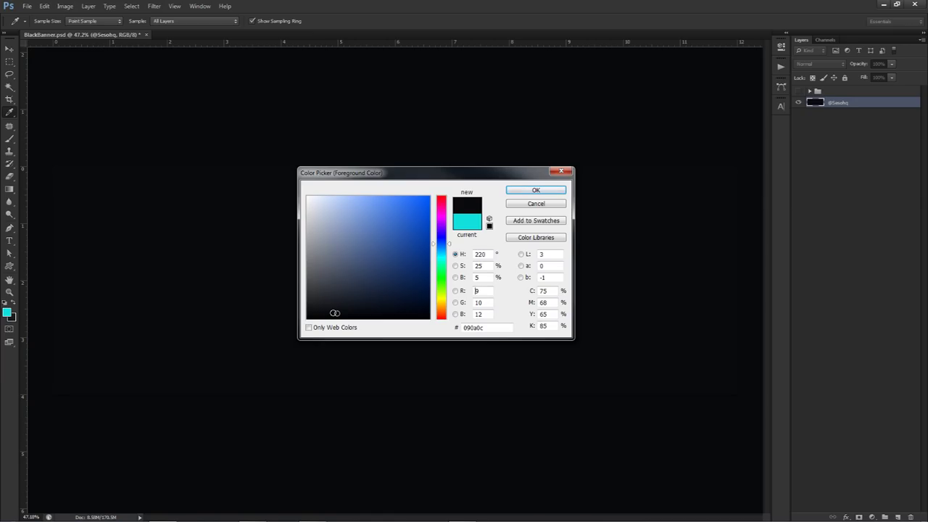
click(537, 192)
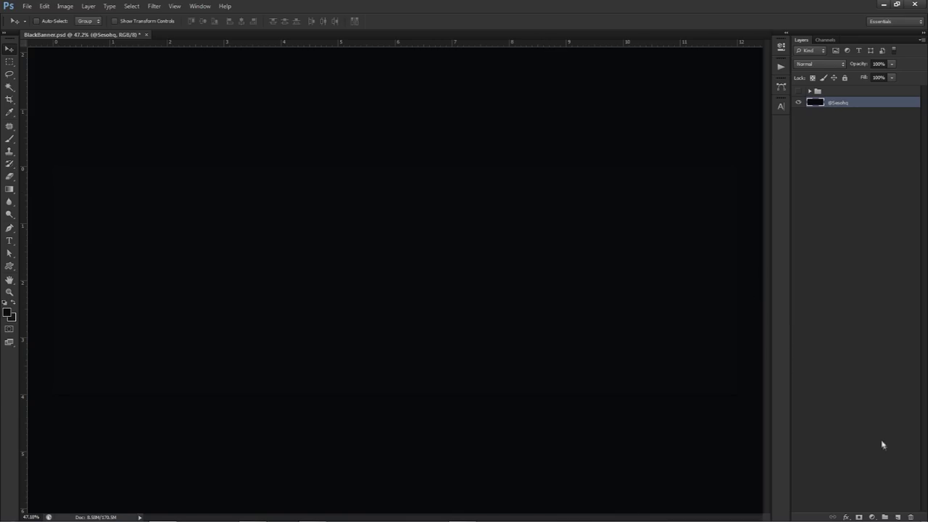
Add a new layer and, with guides shown, marquee-select the full-width strip from the lower horizontal guide to the banner's bottom edge.
key(ctrl+semicolon)
click(897, 516)
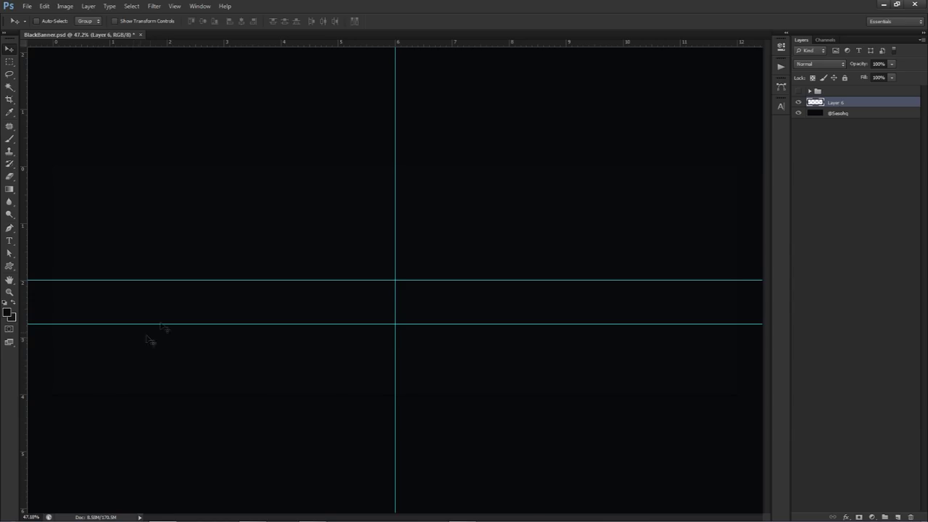
click(798, 91)
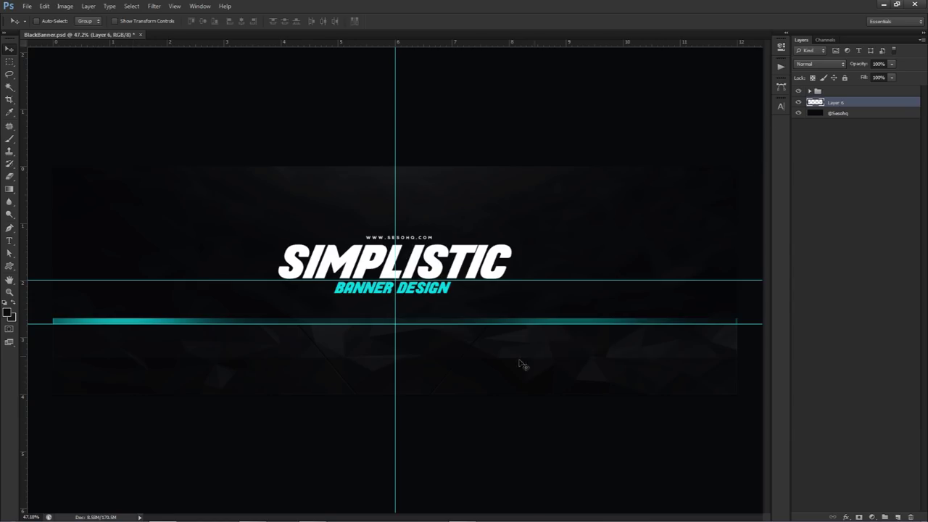
click(798, 90)
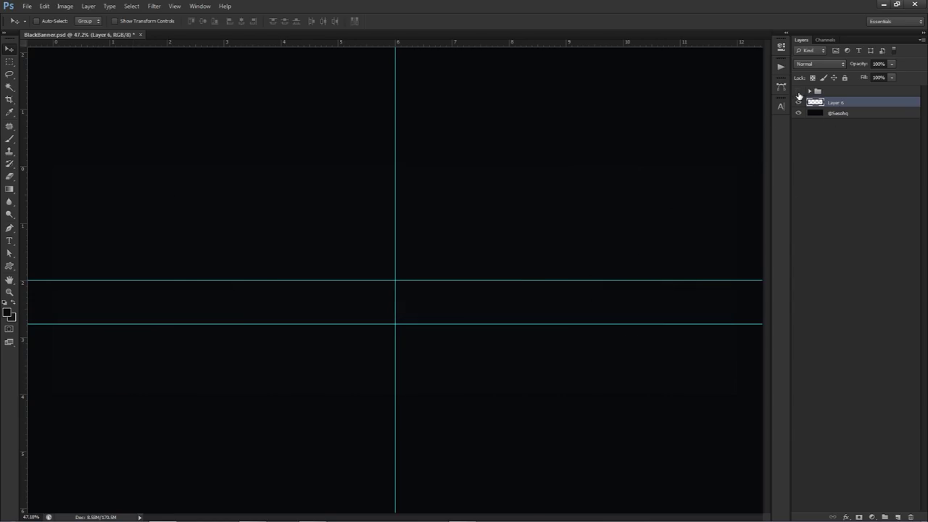
key(m)
drag(53, 325, 737, 393)
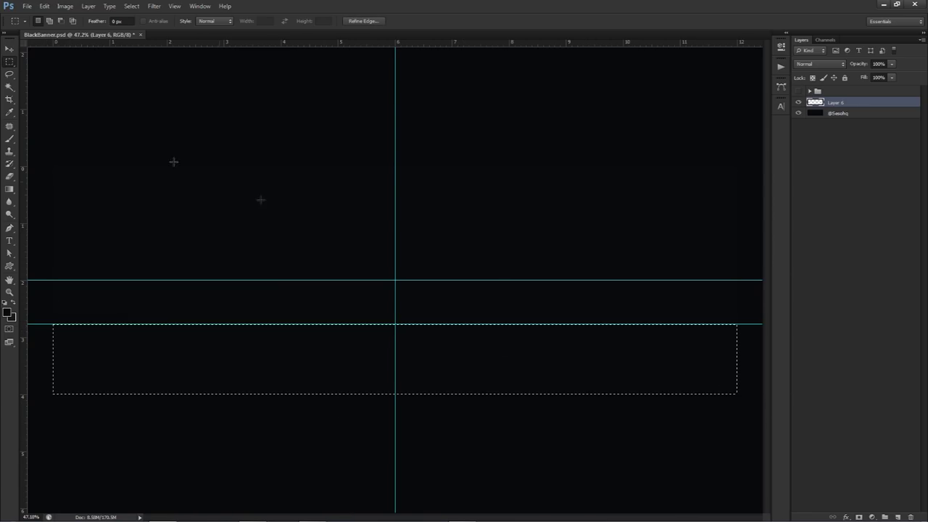
Fill the selected strip with the background colour #17181b, clear the selection and hide the guides.
right_click(9, 62)
click(65, 59)
click(11, 320)
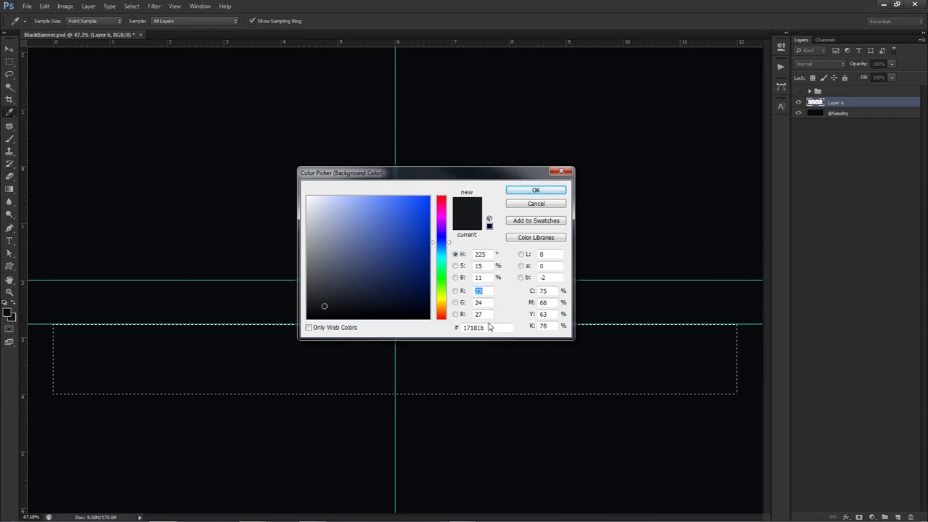
click(534, 191)
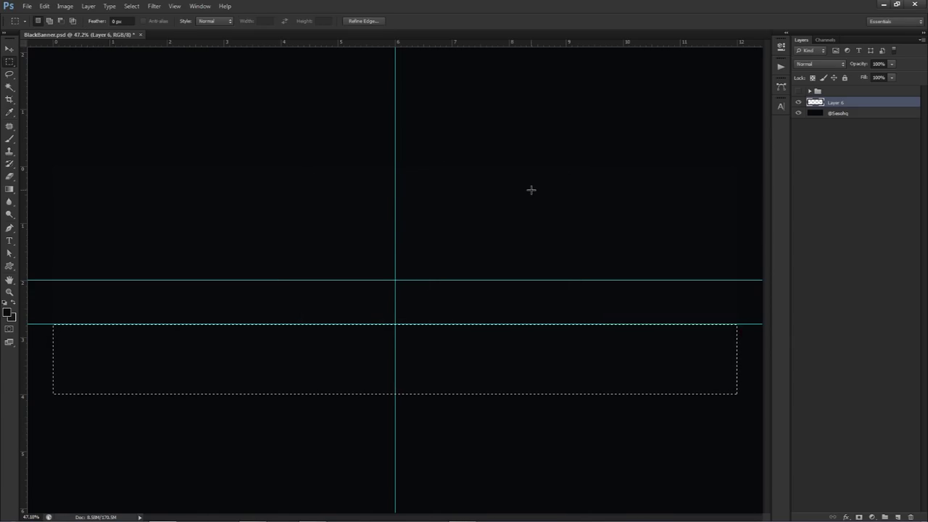
key(ctrl+BackSpace)
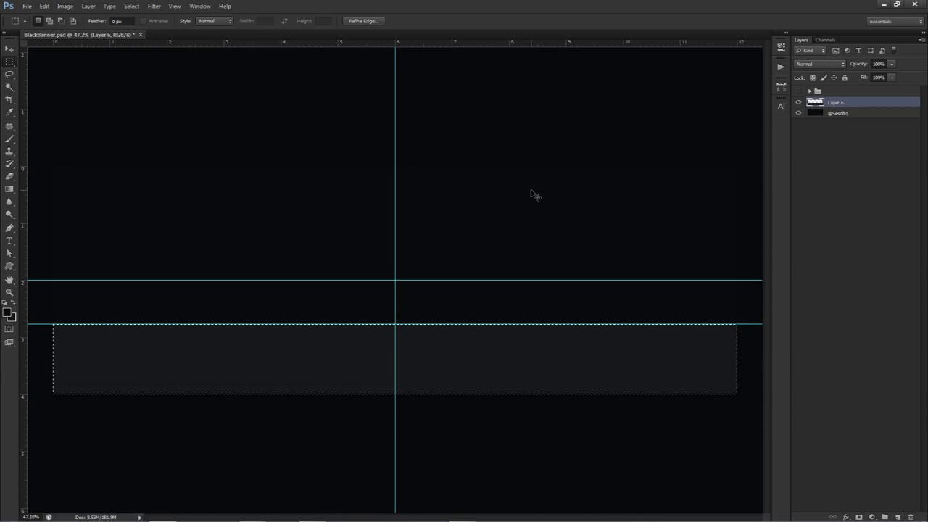
key(ctrl+d)
key(ctrl+semicolon)
key(v)
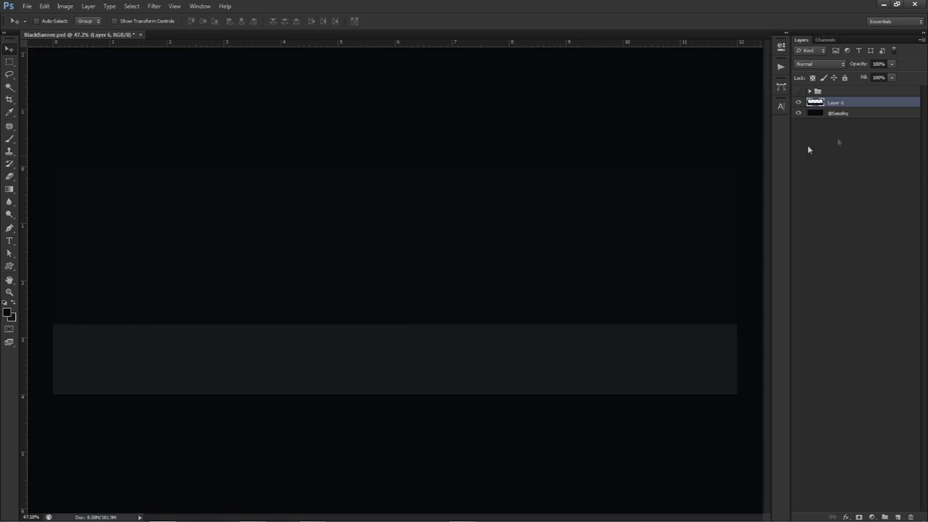
Rename the strip layer as Pattern Box and add a new layer above it as a clipping mask.
double_click(834, 103)
text(Pattern Box)
key(Return)
click(897, 517)
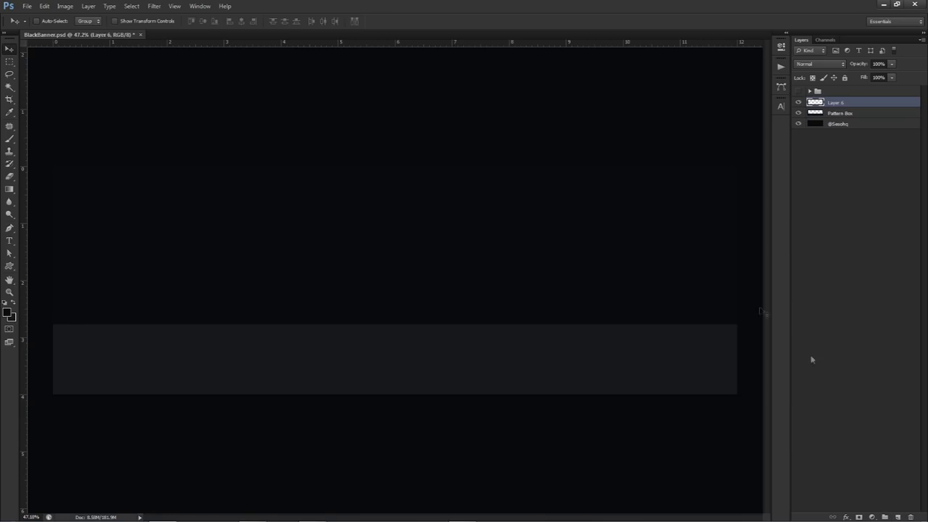
right_click(838, 107)
click(850, 221)
Marquee-select a full-width rectangle whose bottom edge runs along the middle of the strip, covering its upper half.
key(m)
drag(53, 272, 752, 358)
drag(522, 331, 395, 361)
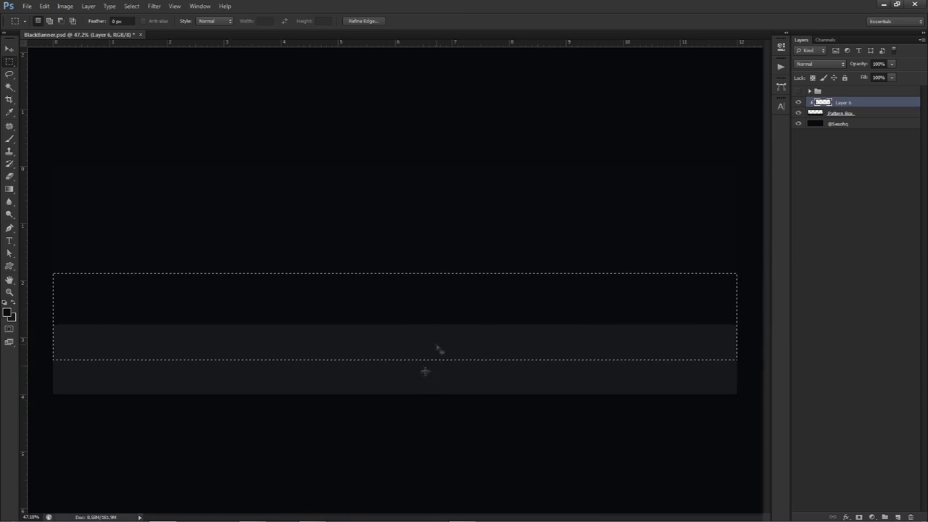
key(Up)
key(Up)
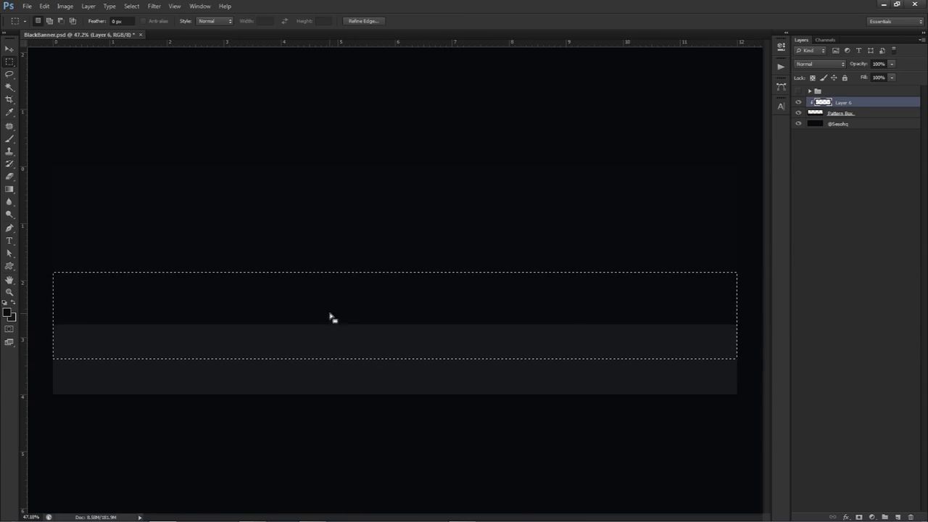
Set the foreground colour to near-white, fill the selection on the clipped layer with it and deselect.
click(8, 314)
click(308, 207)
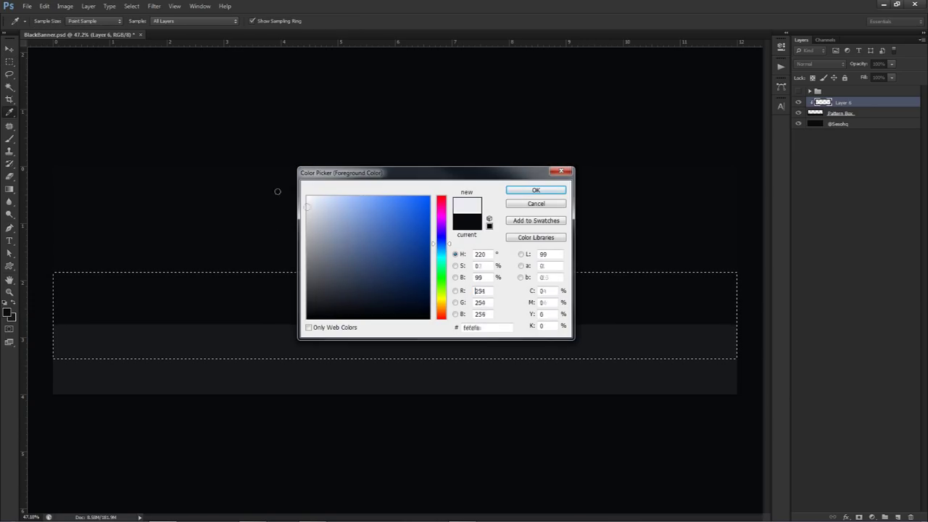
click(535, 190)
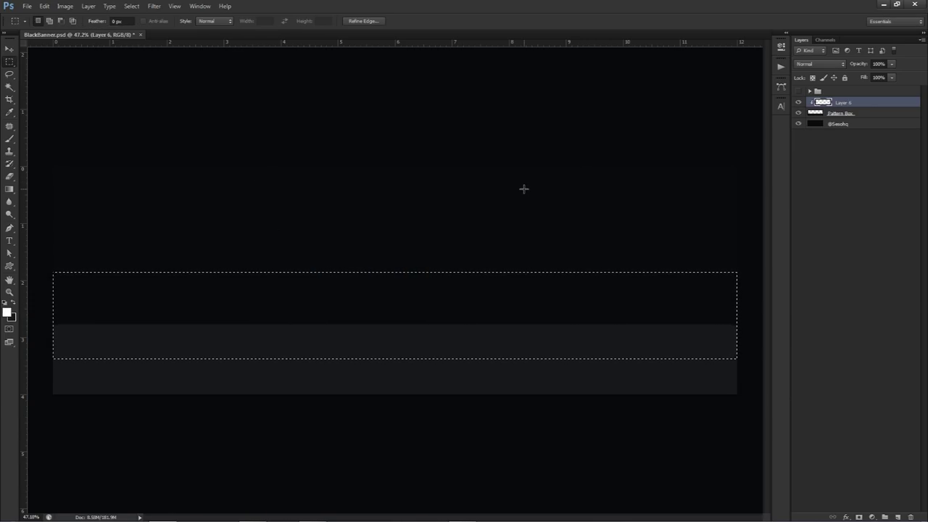
key(alt+shift+BackSpace)
key(ctrl+d)
key(v)
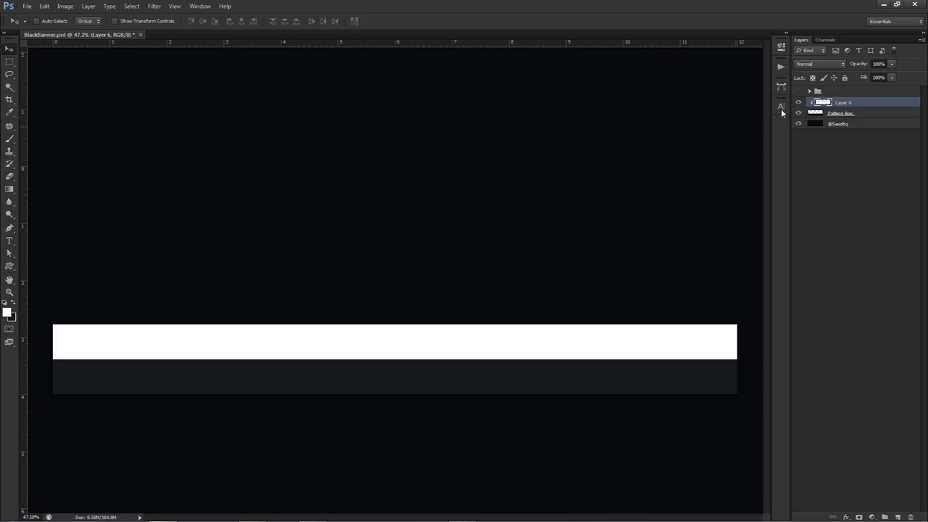
Set the white highlight layer's blend mode to Overlay and its opacity to 21%.
click(823, 63)
click(807, 191)
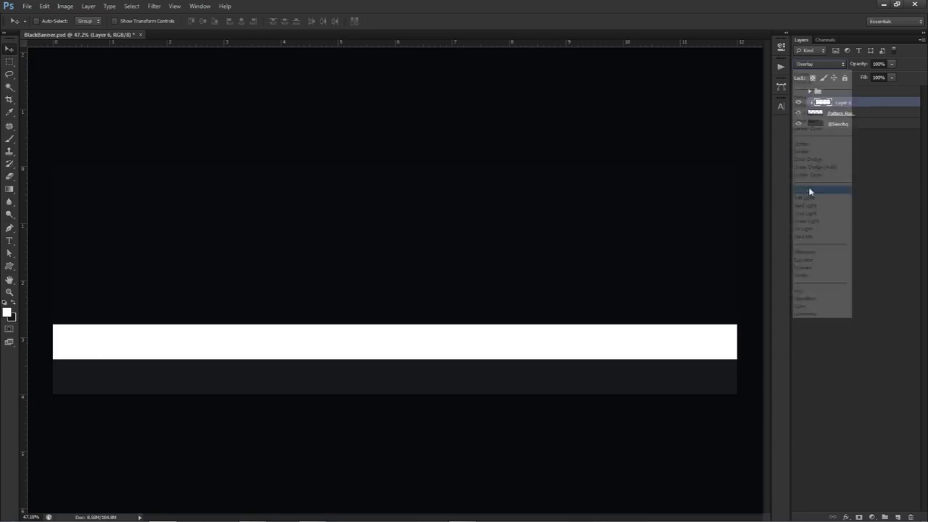
click(893, 64)
drag(856, 74, 855, 73)
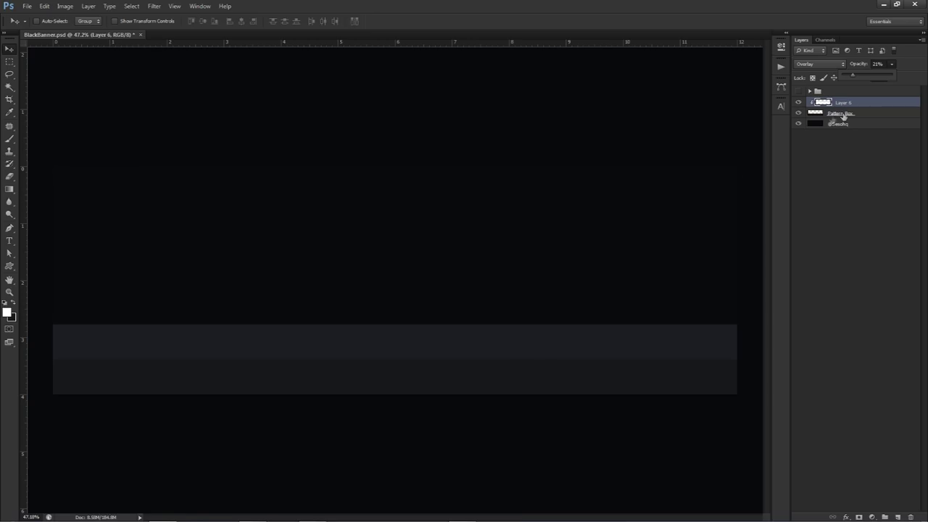
Place the abstract-black-low-poly wallpaper image from the file explorer into the banner document.
mouse_move(510, 516)
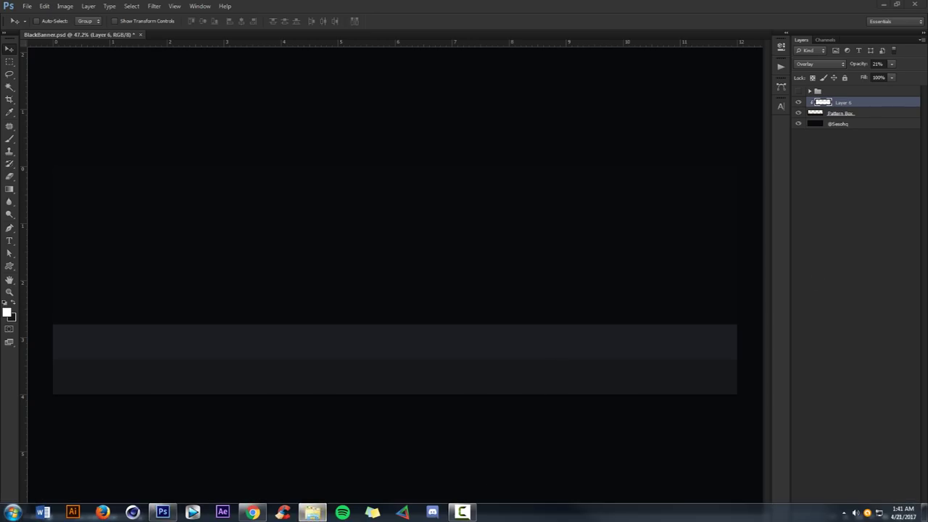
drag(527, 201, 438, 217)
drag(578, 165, 765, 95)
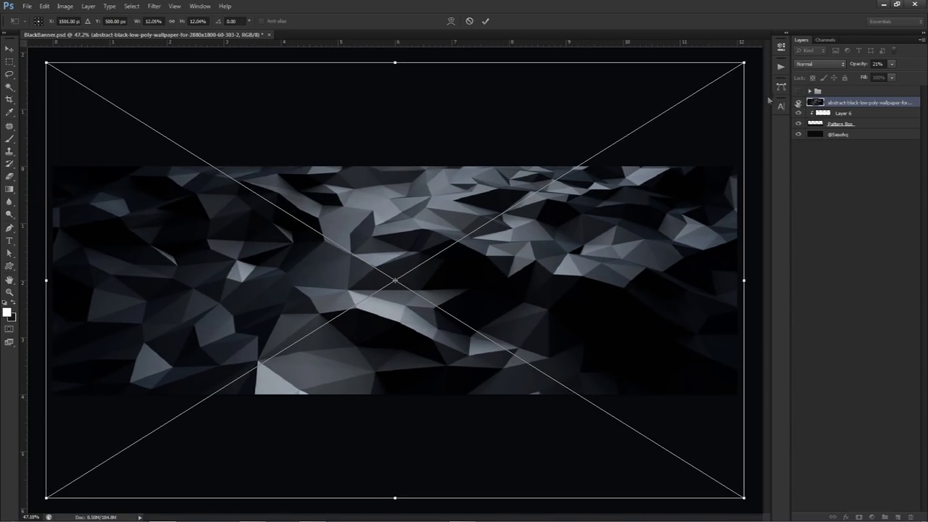
key(Return)
Clip the low-poly wallpaper to the Pattern Box and shift the image down within the strip.
right_click(812, 102)
click(848, 252)
drag(638, 228, 637, 282)
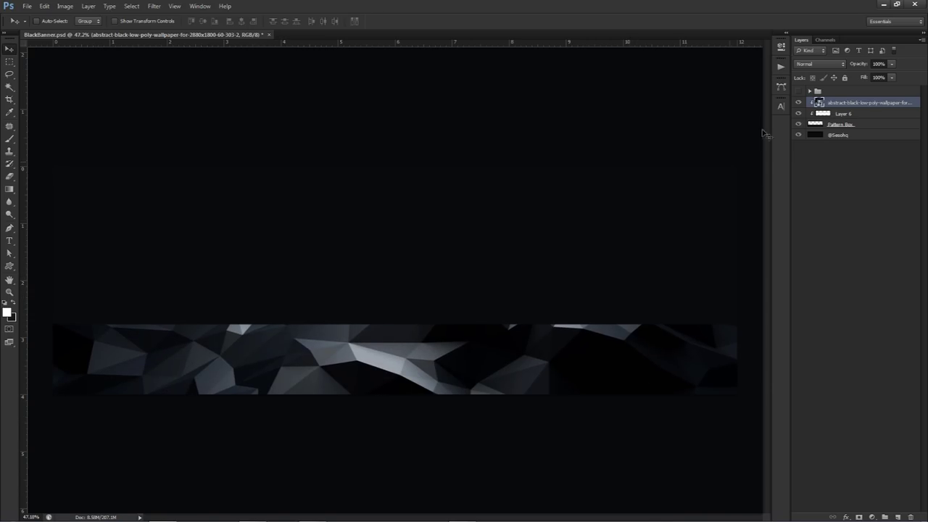
Set the wallpaper layer to Luminosity at 22% opacity and move it below the Overlay highlight layer.
click(819, 66)
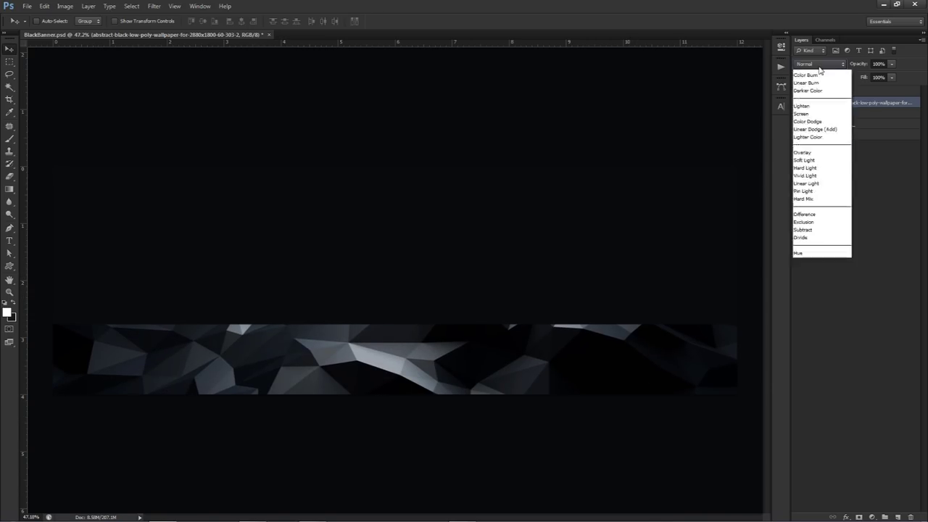
click(813, 312)
click(892, 64)
drag(893, 75, 849, 75)
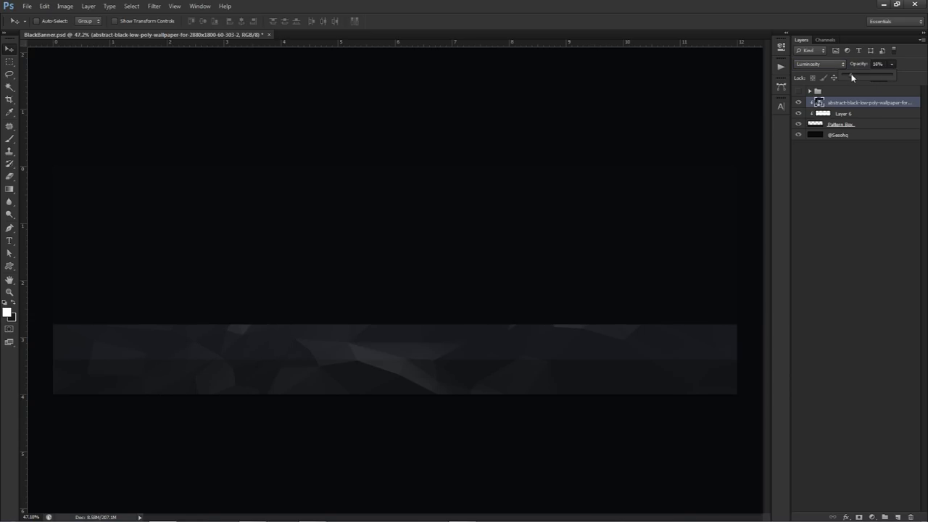
drag(852, 73, 852, 118)
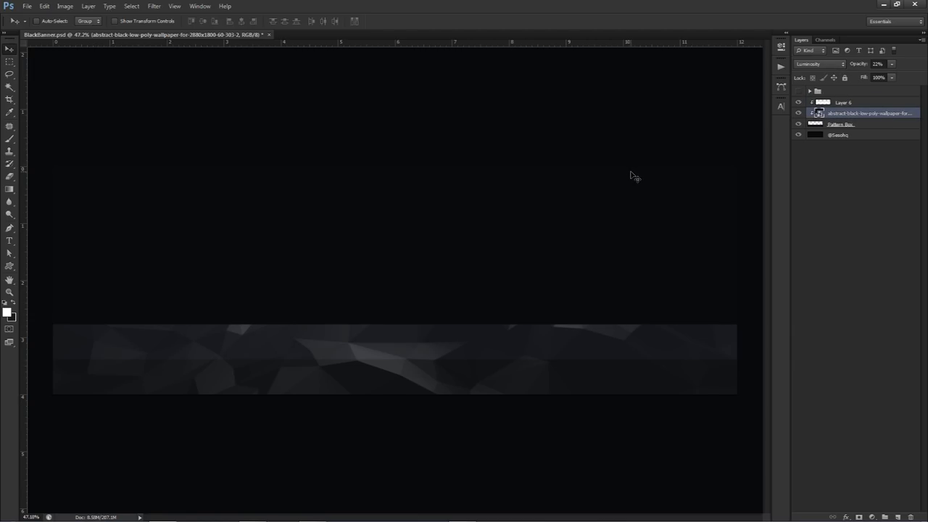
Compare the strip with the finished banner, keep its group hidden, and add a new layer above the Overlay highlight layer.
click(840, 101)
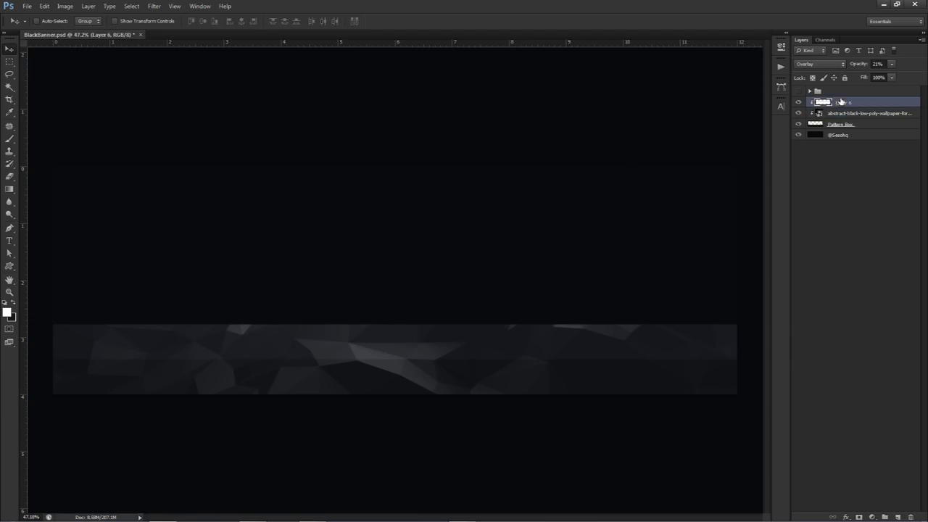
click(800, 90)
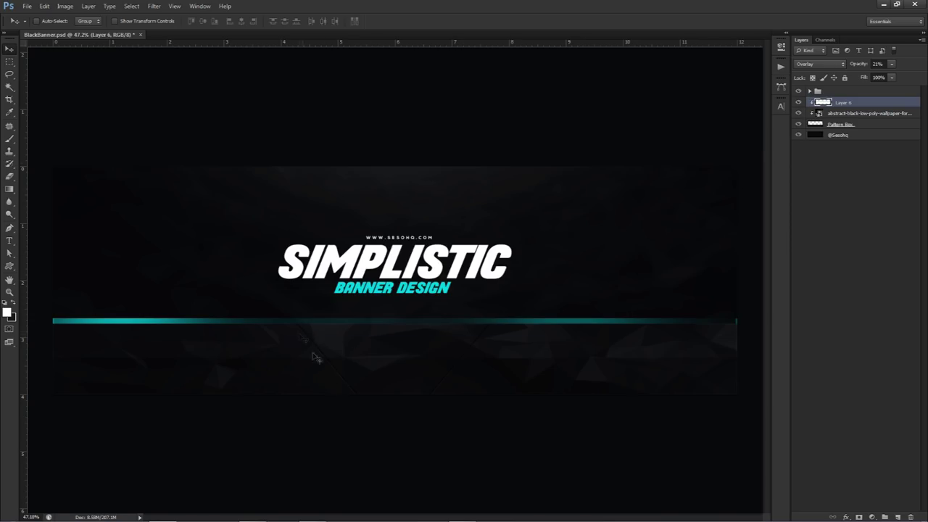
click(798, 91)
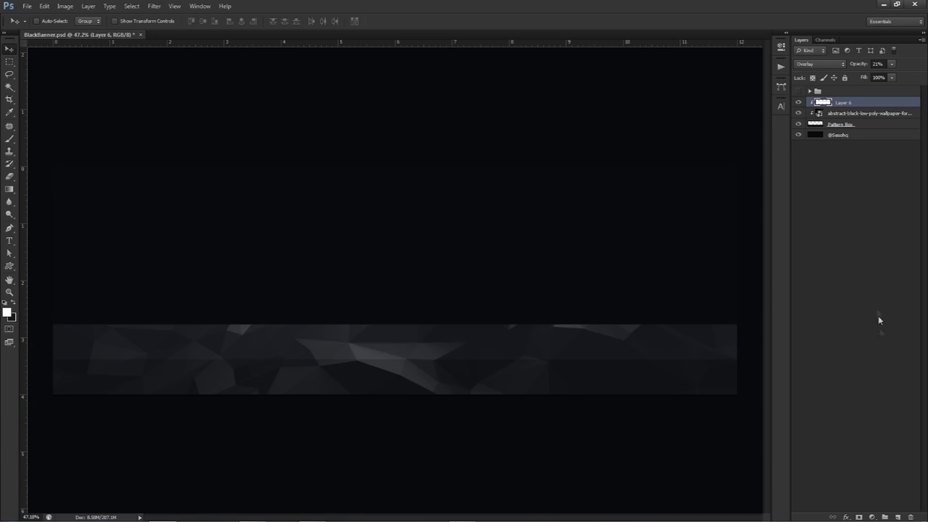
click(898, 516)
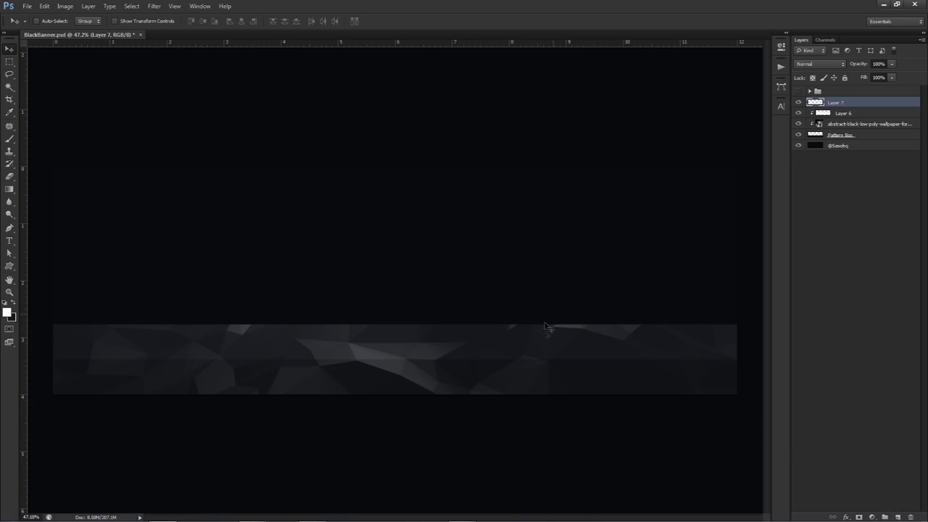
Show the guides over the banner and ready the Pen tool at the lower strip.
scroll(367, 359, up, 2)
scroll(367, 360, up, 3)
key(ctrl+semicolon)
key(p)
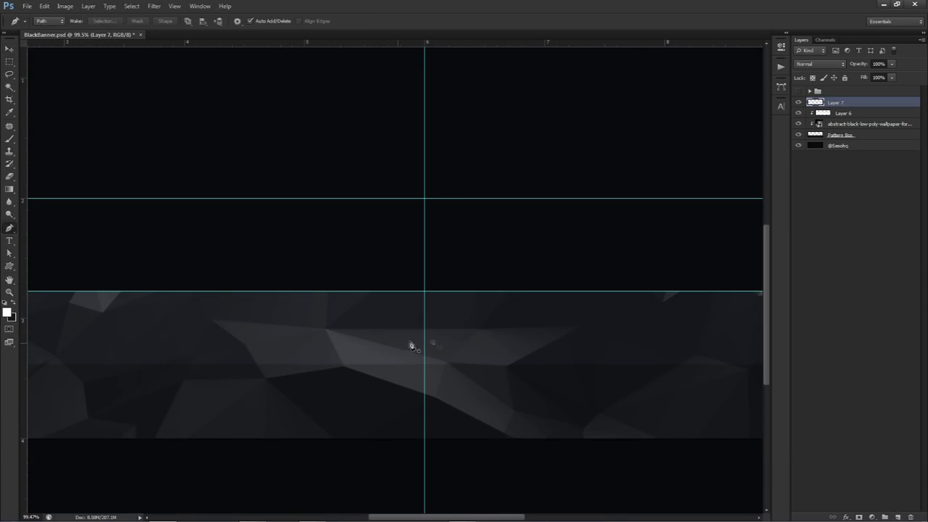
click(504, 291)
click(425, 439)
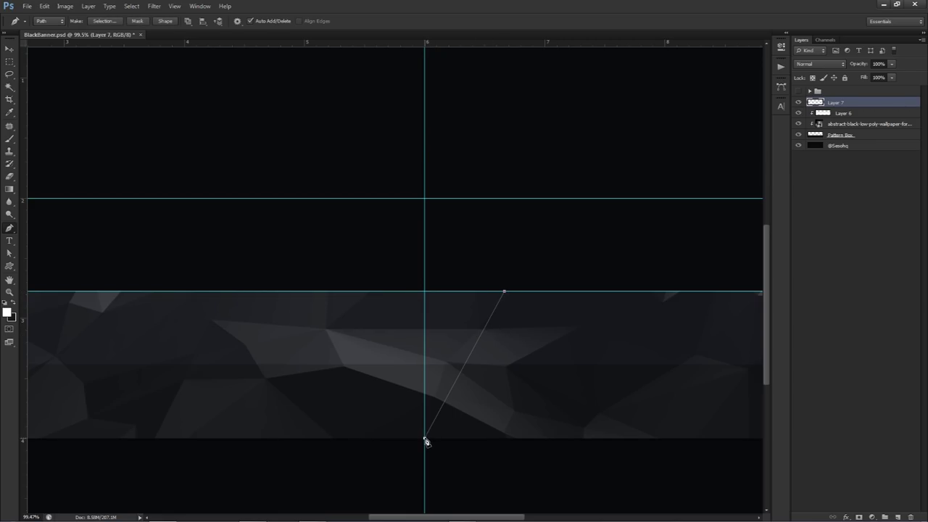
right_click(482, 258)
click(515, 276)
Select a hairline horizontal area about 5.33 cm wide and 0.02 cm high above the strip and try to transform its pixels.
key(m)
scroll(514, 269, down, 5)
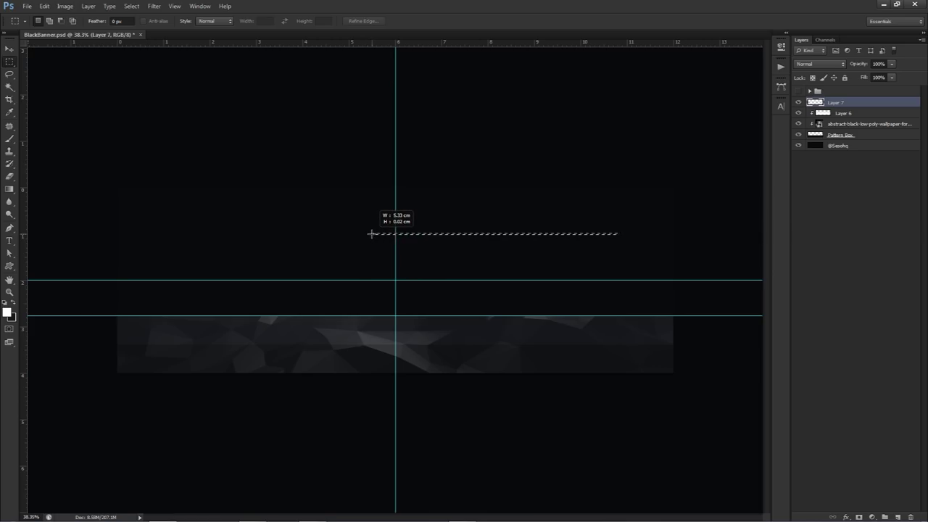
drag(371, 233, 371, 234)
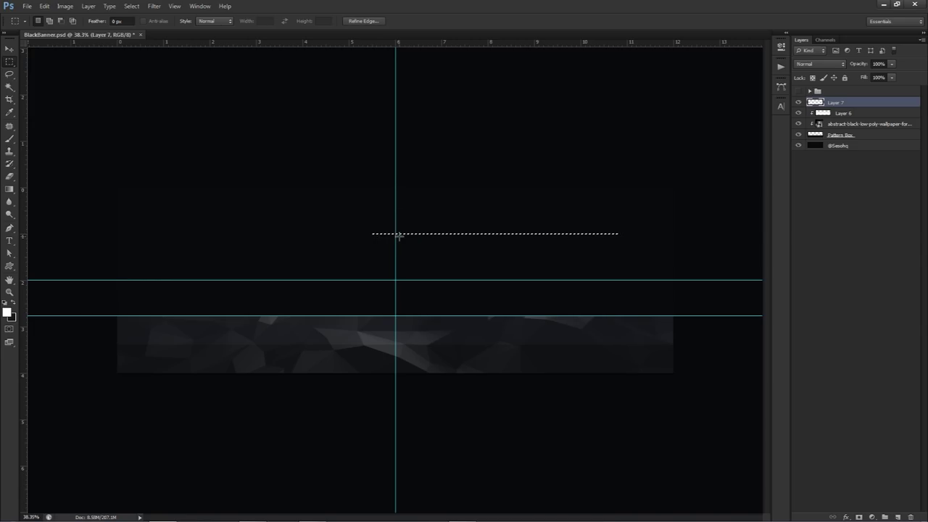
key(ctrl+j)
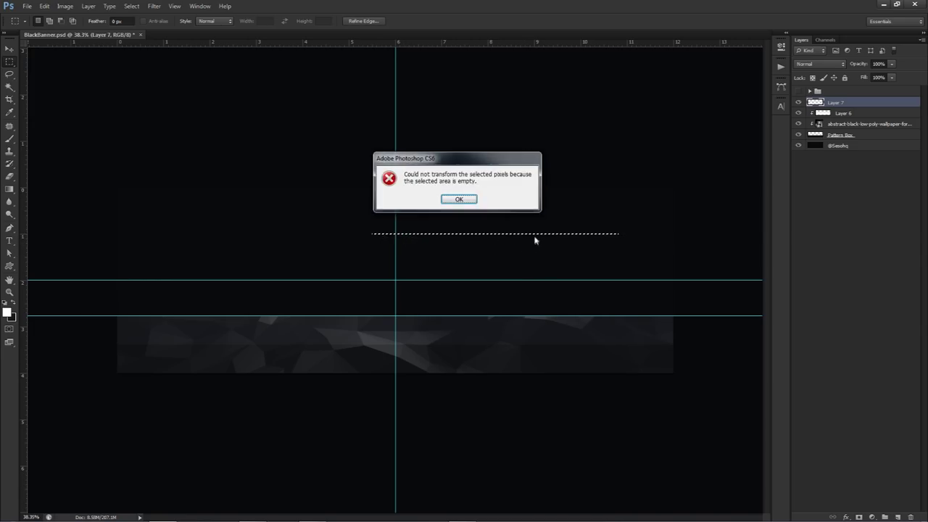
key(Return)
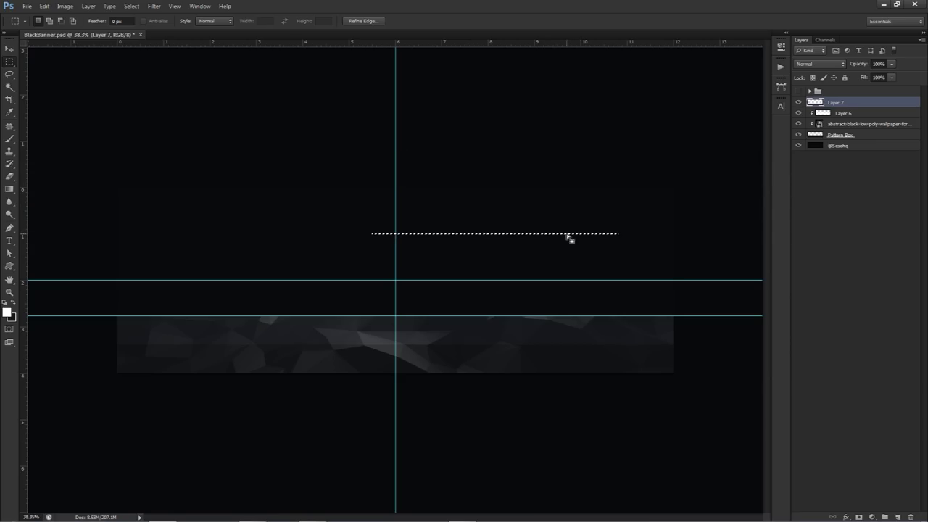
Rotate the hairline selection to about -53.5° and move its lower end to where the vertical guide meets the strip's bottom edge.
right_click(568, 236)
click(601, 358)
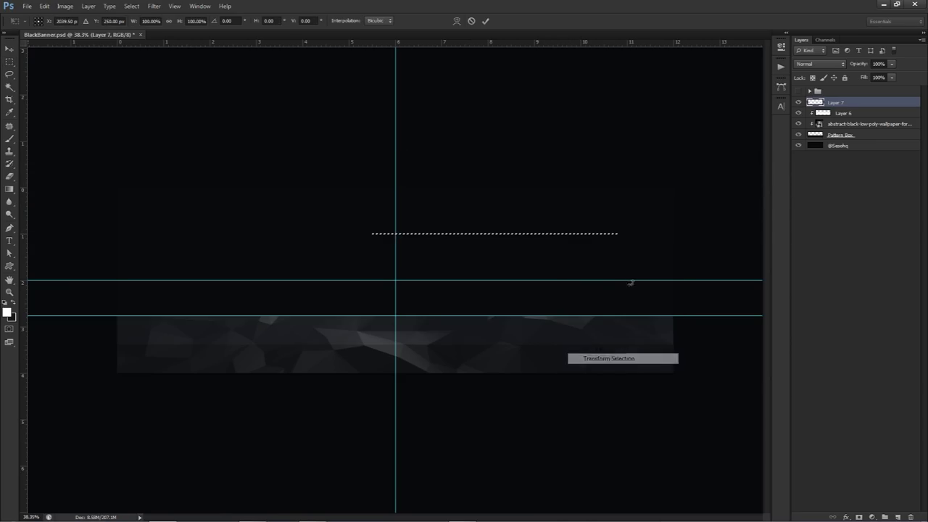
drag(624, 229, 565, 123)
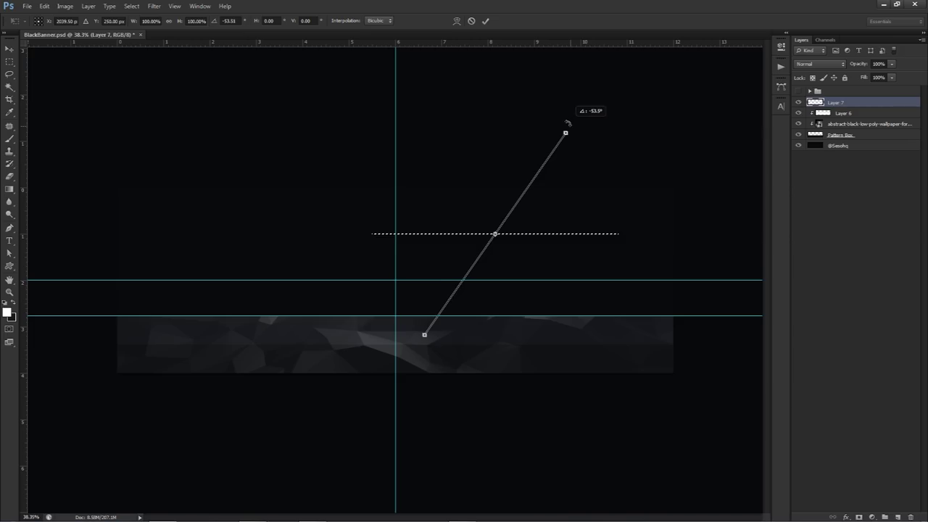
key(Return)
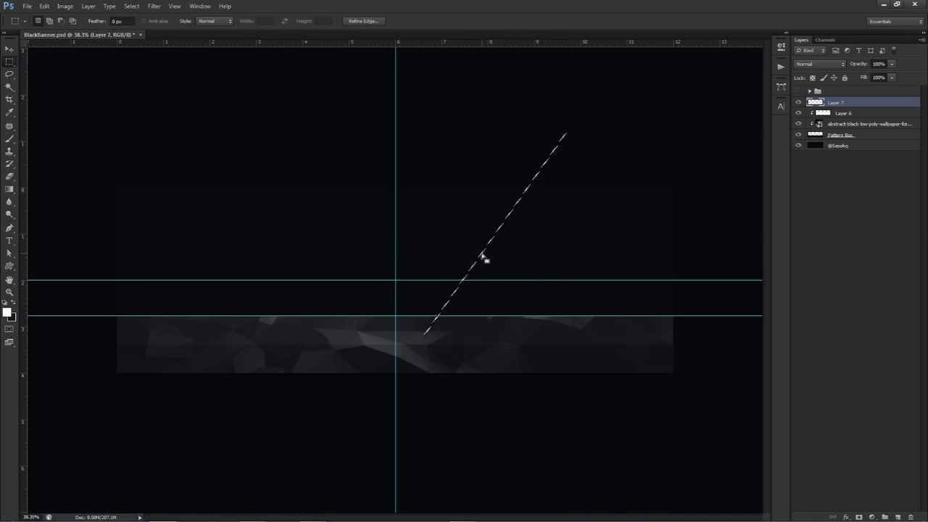
drag(483, 256, 455, 289)
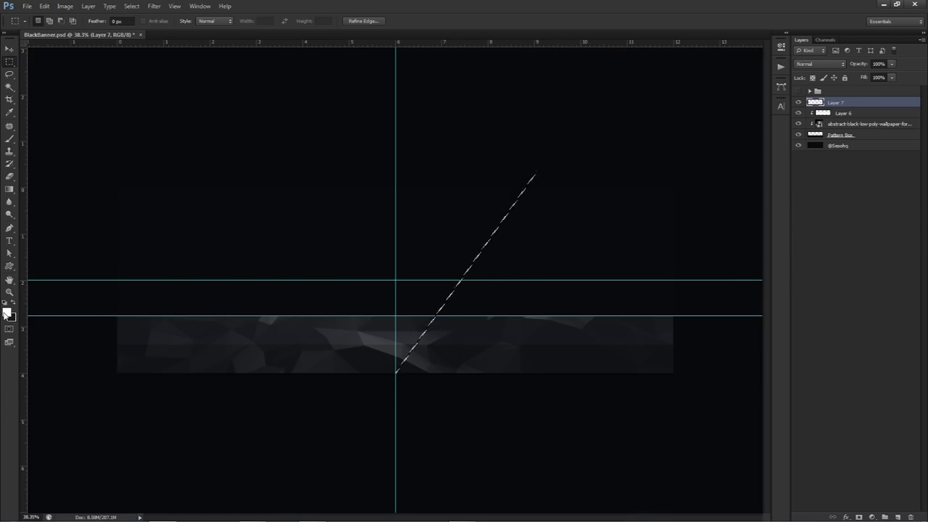
Fill the diagonal selection with the dark background colour 17181b and deselect it.
click(7, 312)
click(520, 203)
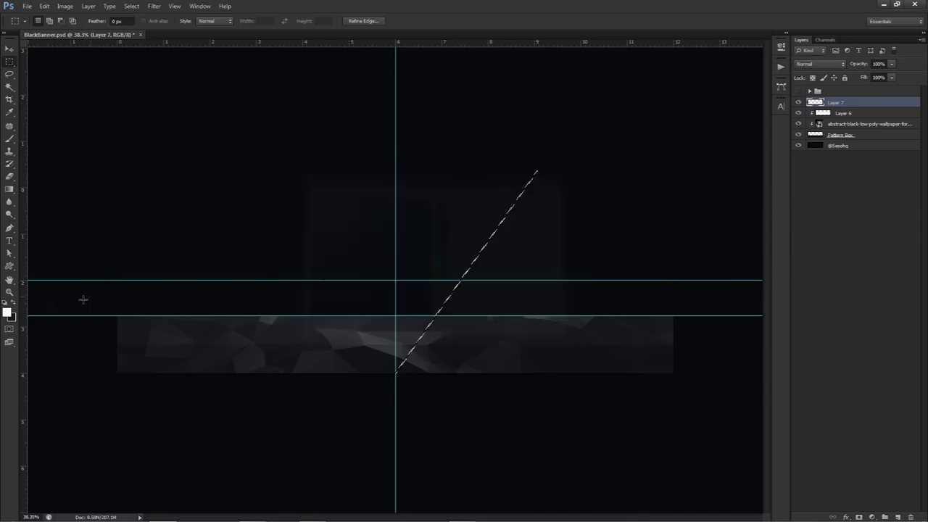
click(12, 318)
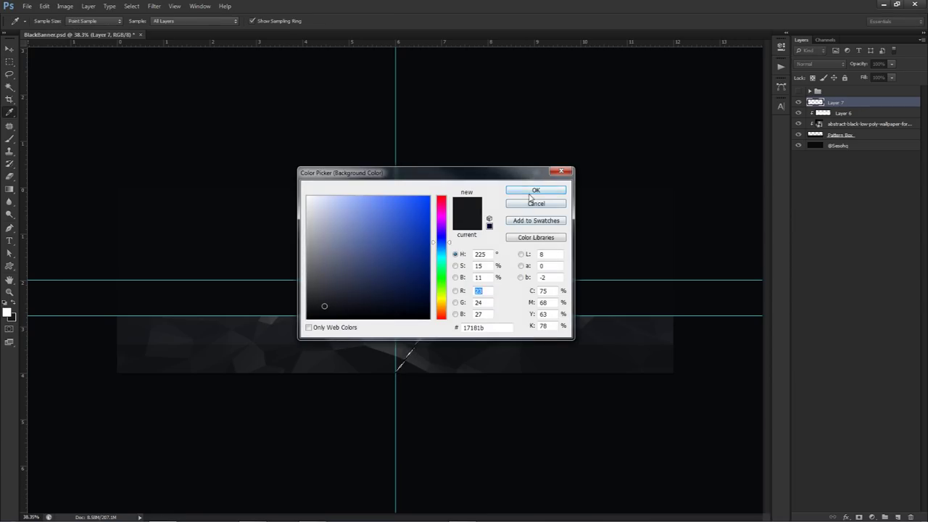
click(535, 190)
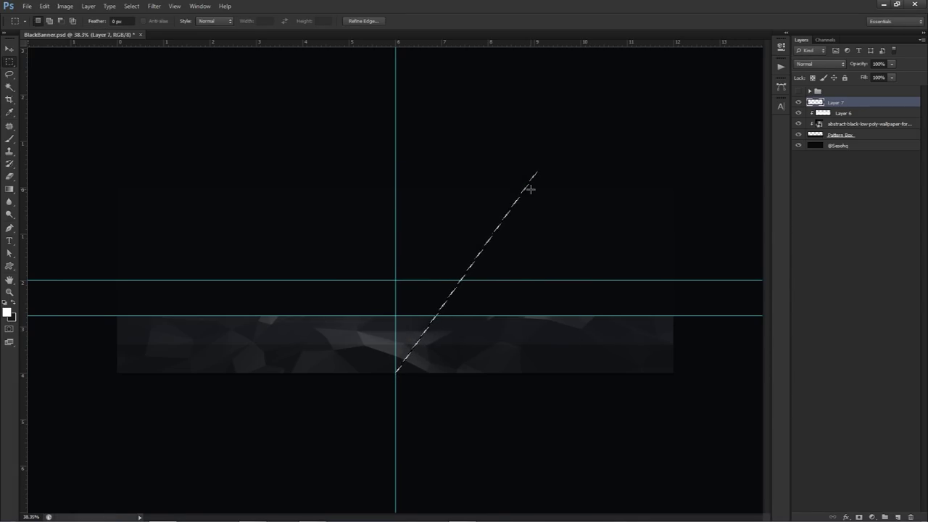
click(530, 189)
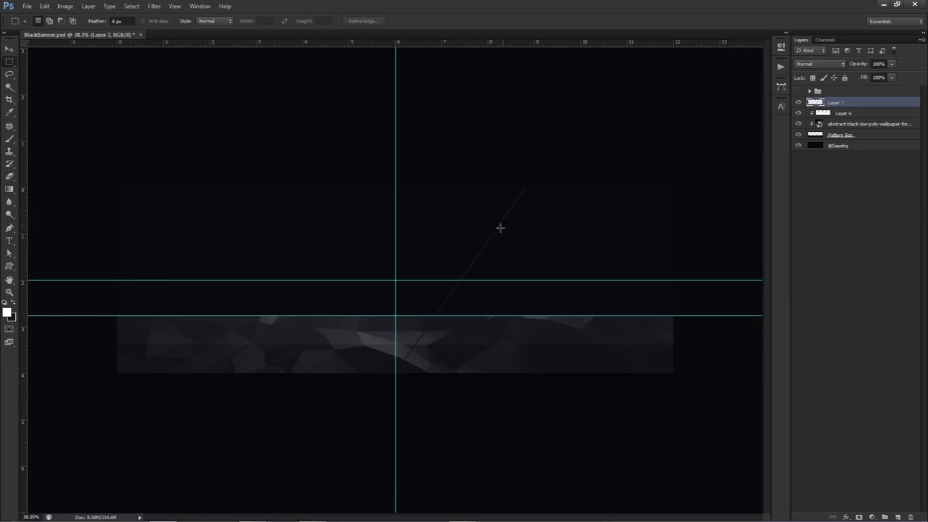
Open the Hue/Saturation adjustment for the diagonal line layer.
key(v)
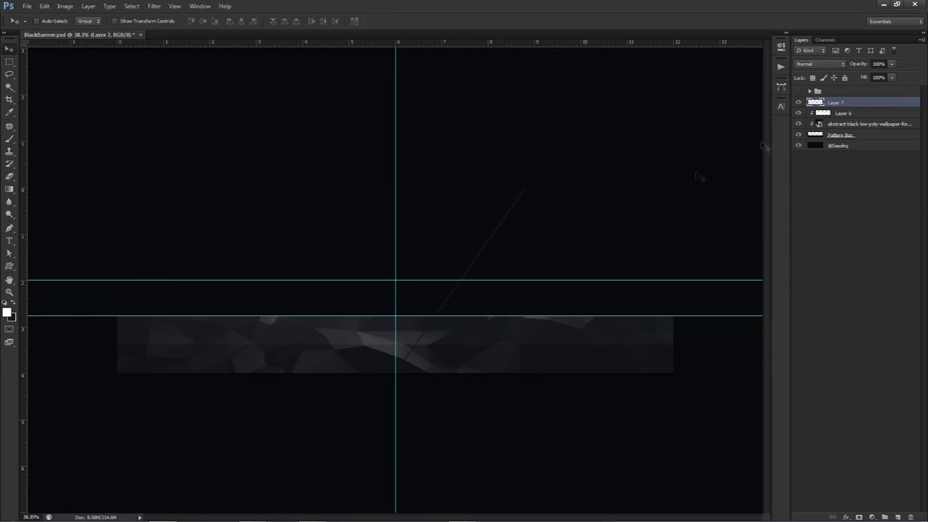
scroll(410, 359, up, 2)
key(ctrl+u)
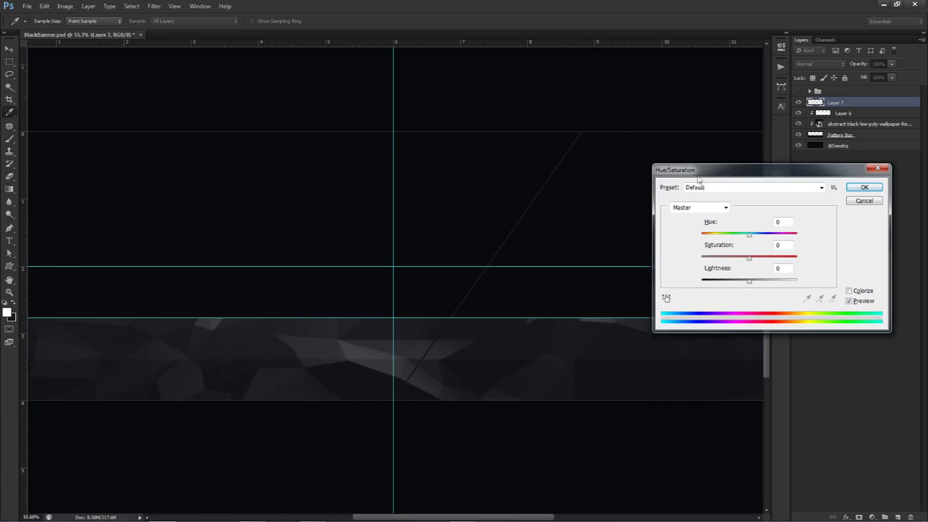
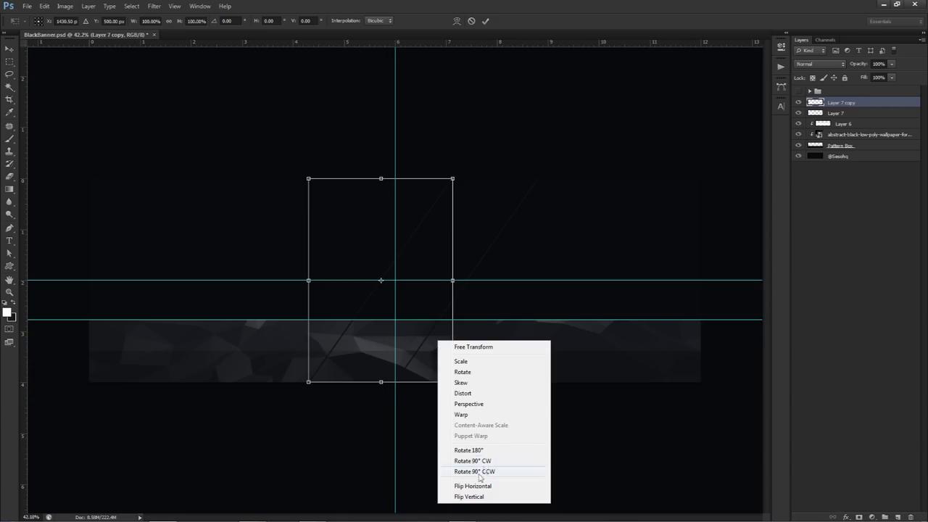
Flip the duplicated diagonal line horizontally and move it to the opposite side of the vertical guide.
click(472, 486)
key(Return)
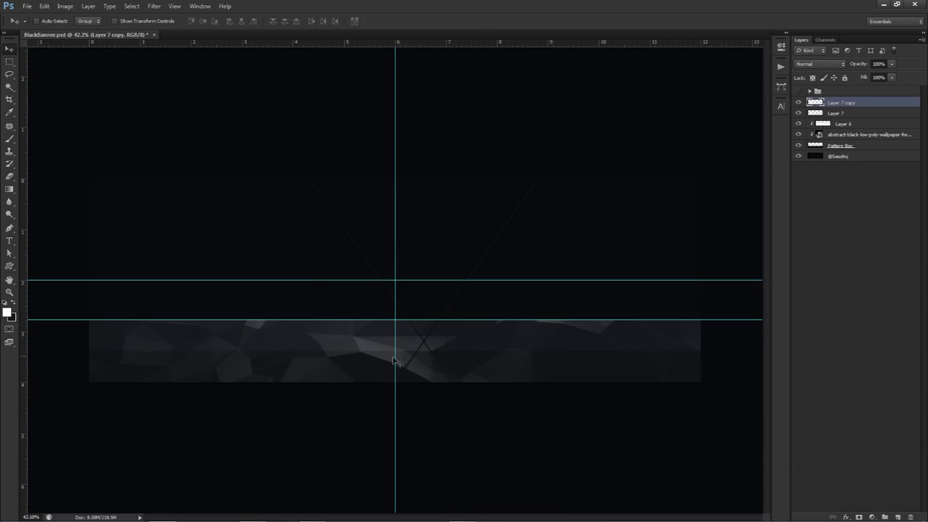
alt+scroll(359, 386, up, 4)
drag(501, 360, 452, 363)
alt+scroll(454, 363, down, 4)
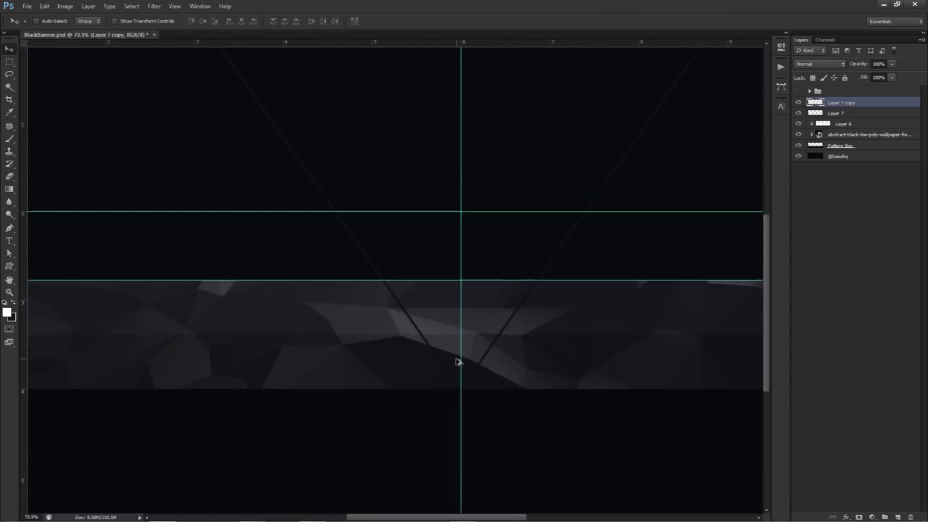
mouse_move(531, 369)
mouse_down()
mouse_move(468, 364)
mouse_move(522, 356)
mouse_move(536, 365)
mouse_up()
Spread the two diagonal lines further apart around the vertical guide so both reach the strip's bottom edge.
click(832, 114)
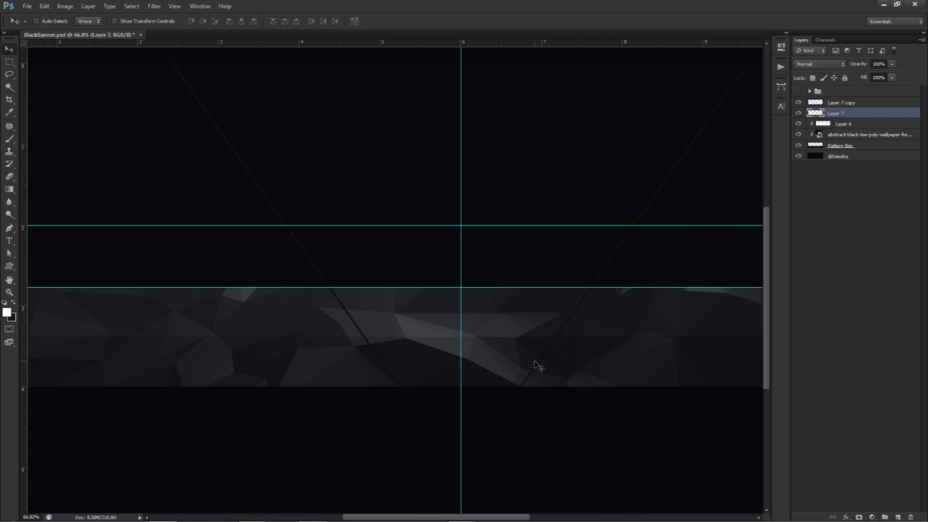
drag(535, 362, 549, 366)
click(867, 103)
mouse_move(609, 319)
mouse_down()
mouse_move(590, 316)
mouse_move(602, 323)
mouse_up()
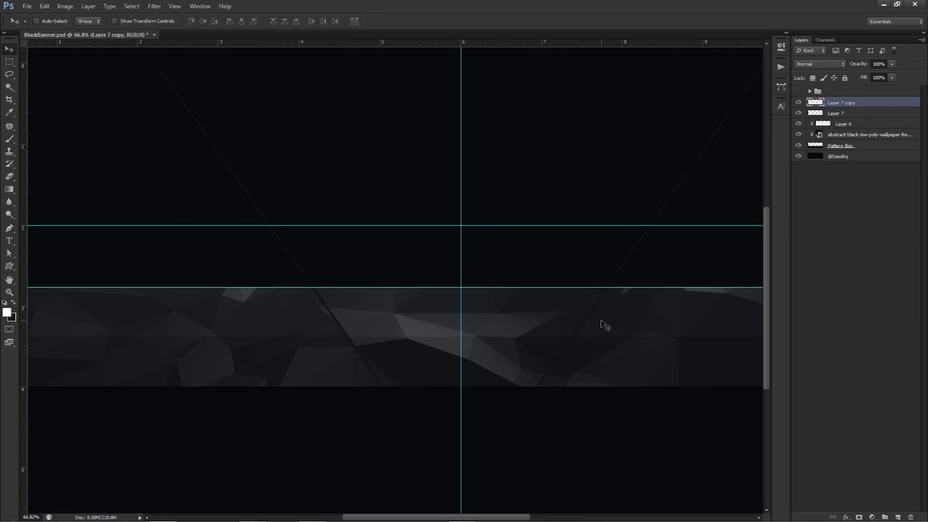
scroll(600, 314, down, 2)
scroll(600, 314, down, 1)
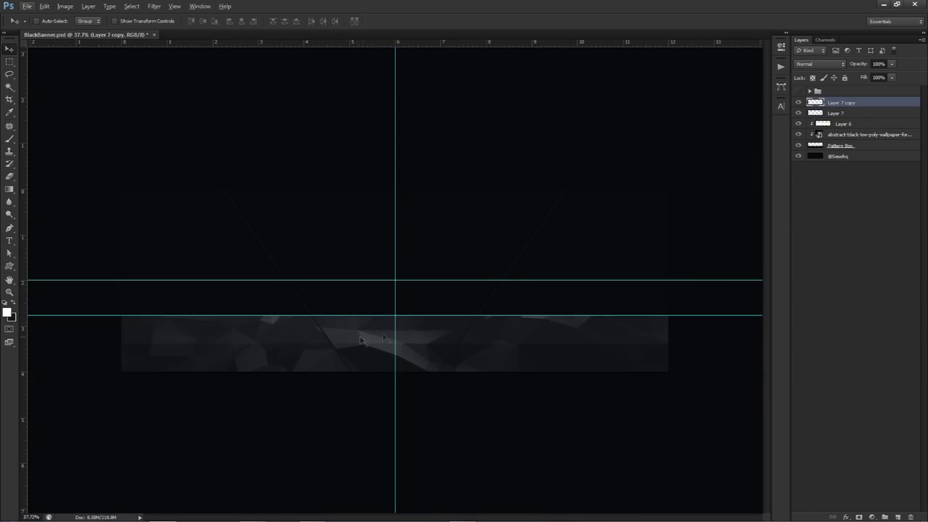
Merge the two diagonal line layers and set the merged layer's Lightness to -17 with Hue/Saturation.
shift+click(846, 114)
key(ctrl+e)
key(i)
key(ctrl+u)
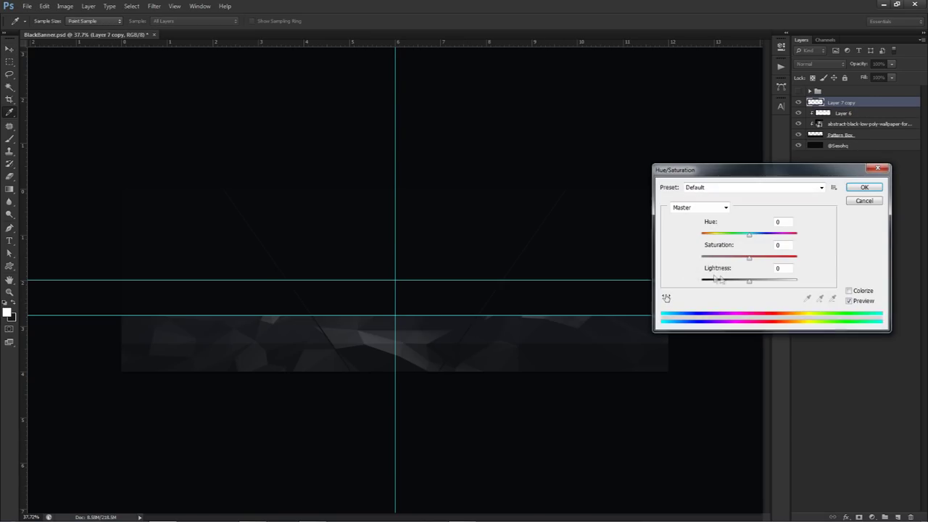
drag(740, 283, 742, 283)
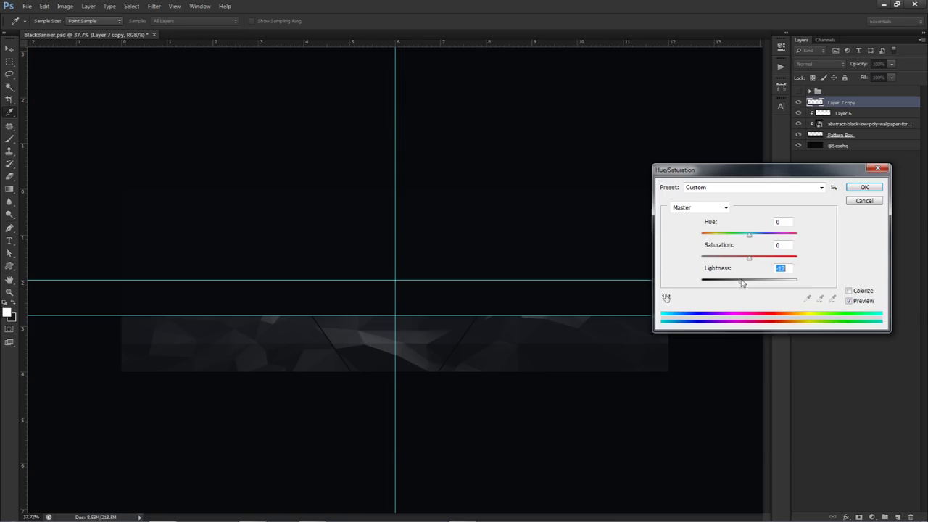
click(864, 187)
Delete the parts of the diagonal lines that extend above the strip and deselect the area.
key(m)
drag(122, 189, 688, 315)
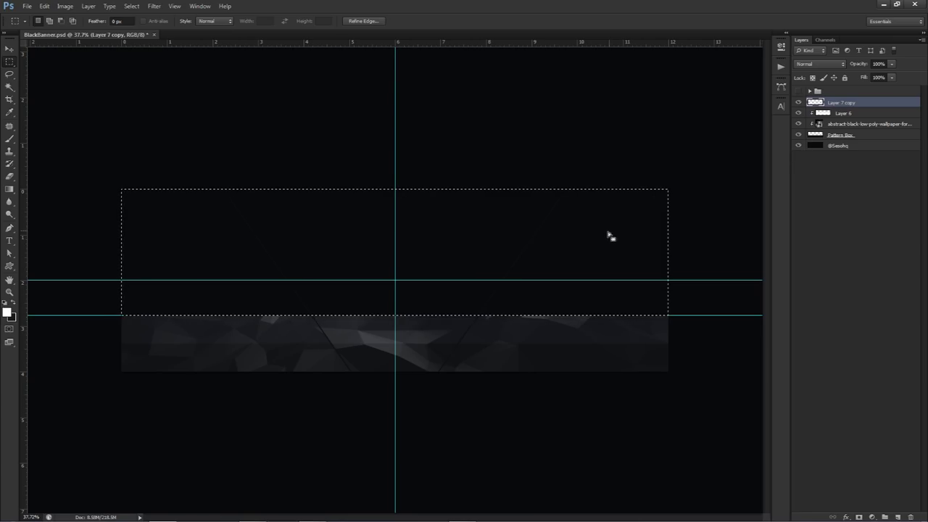
click(520, 270)
Rename the merged line layer Lines and the Overlay layer below it Highlight.
double_click(841, 105)
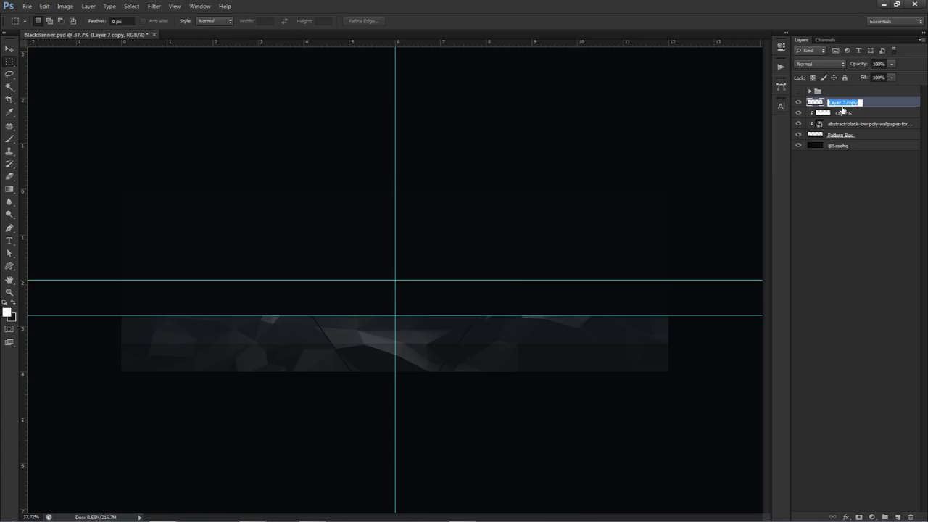
text(L)
key(Return)
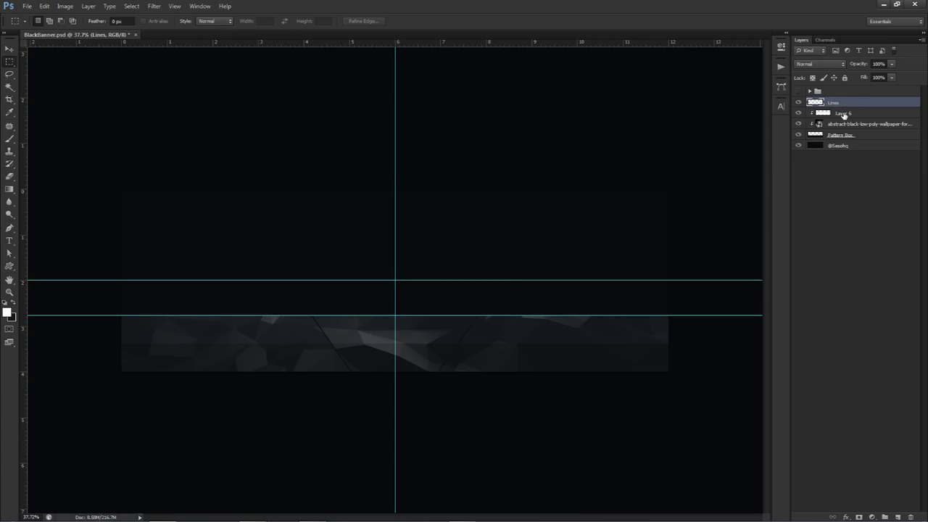
double_click(844, 114)
text(Half)
key(Return)
double_click(839, 114)
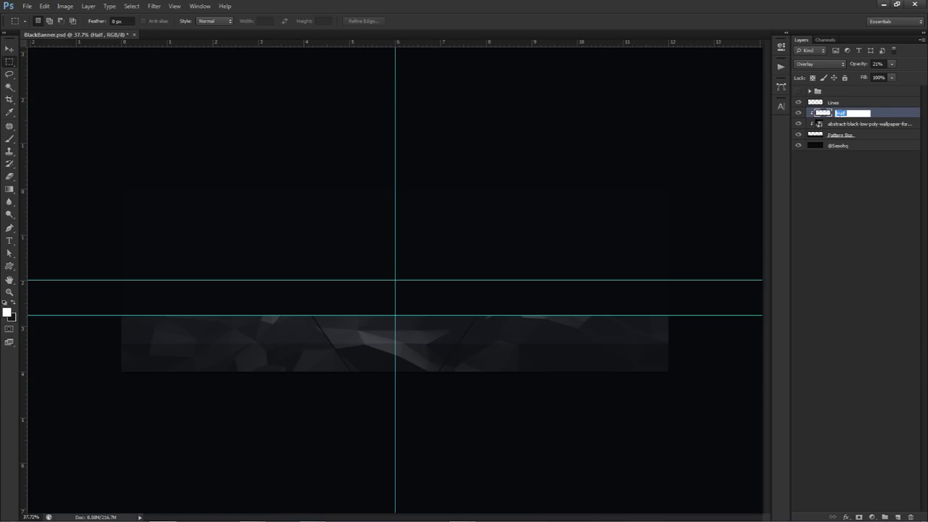
text(Highlight)
Add a new layer, try it below the Lines layer, and return it directly above Lines with the Pen tool ready.
click(828, 104)
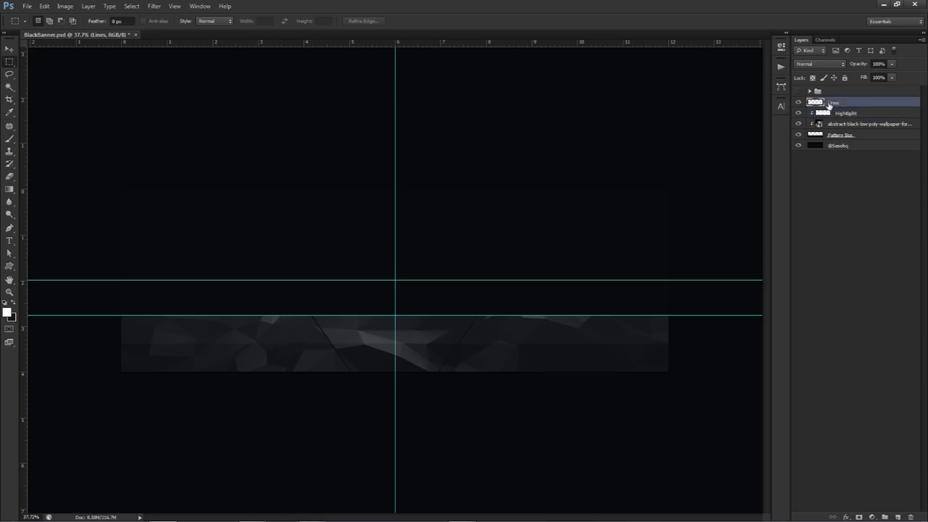
click(898, 516)
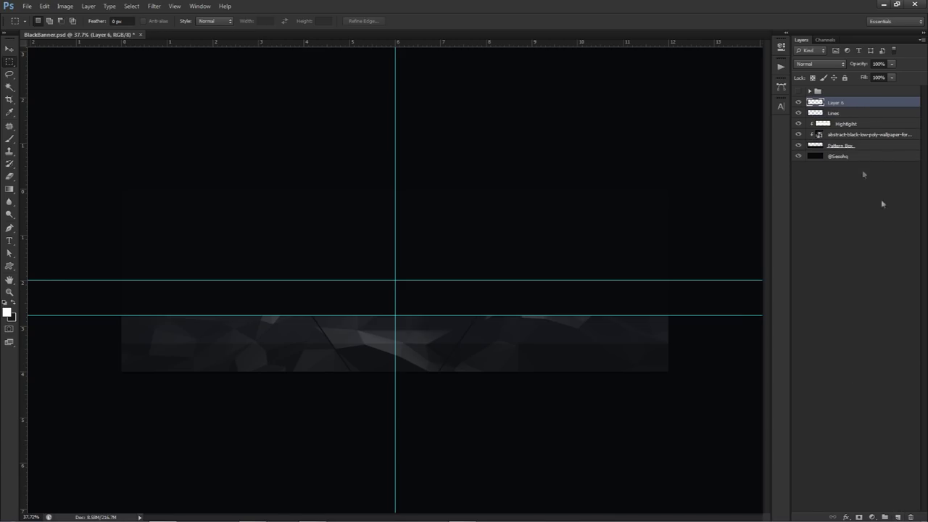
drag(840, 105, 828, 120)
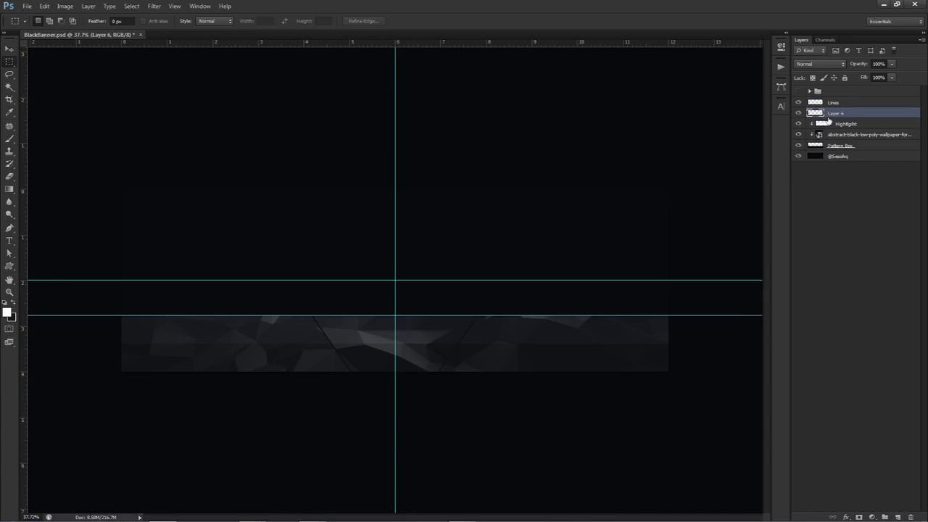
key(p)
scroll(448, 380, up, 5)
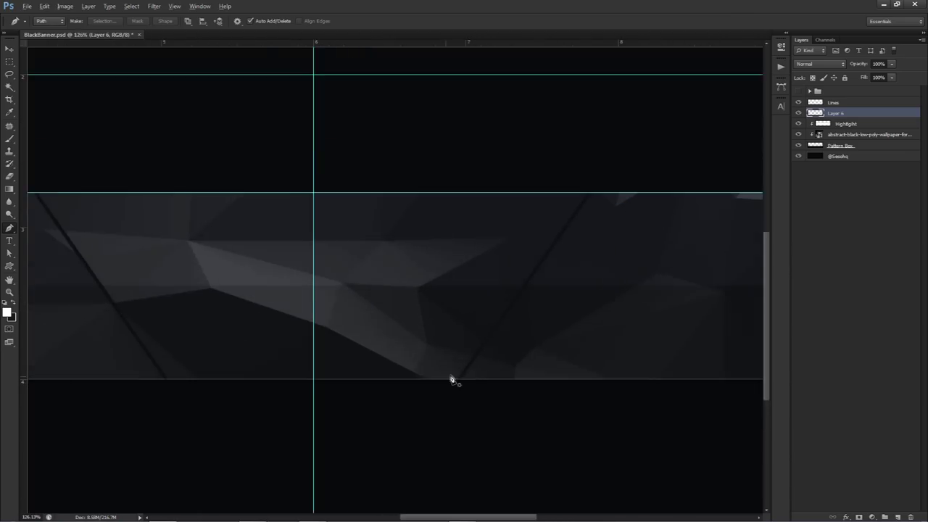
scroll(479, 377, up, 4)
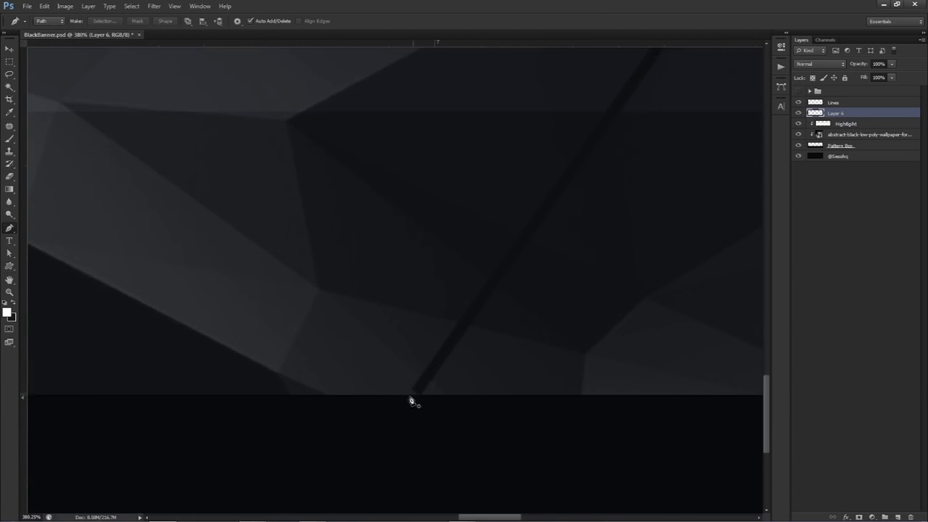
scroll(430, 382, down, 2)
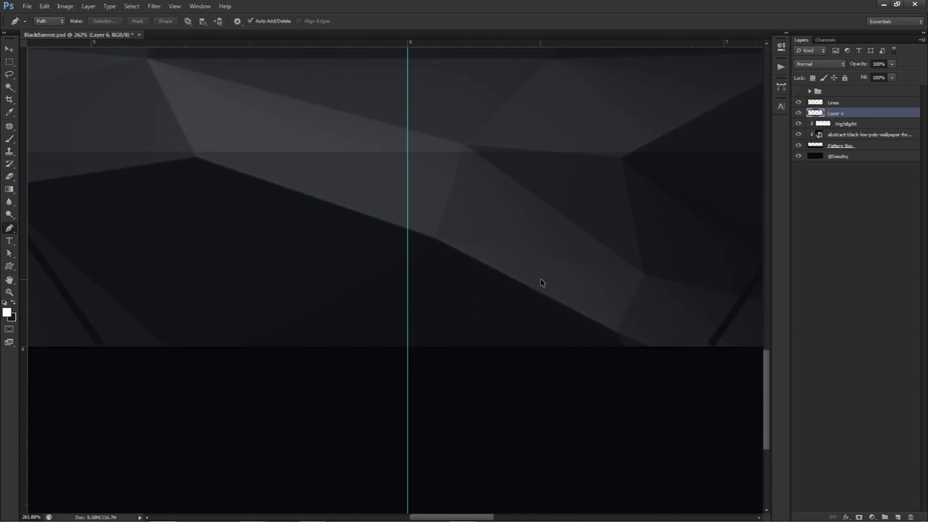
key(ctrl+bracketright)
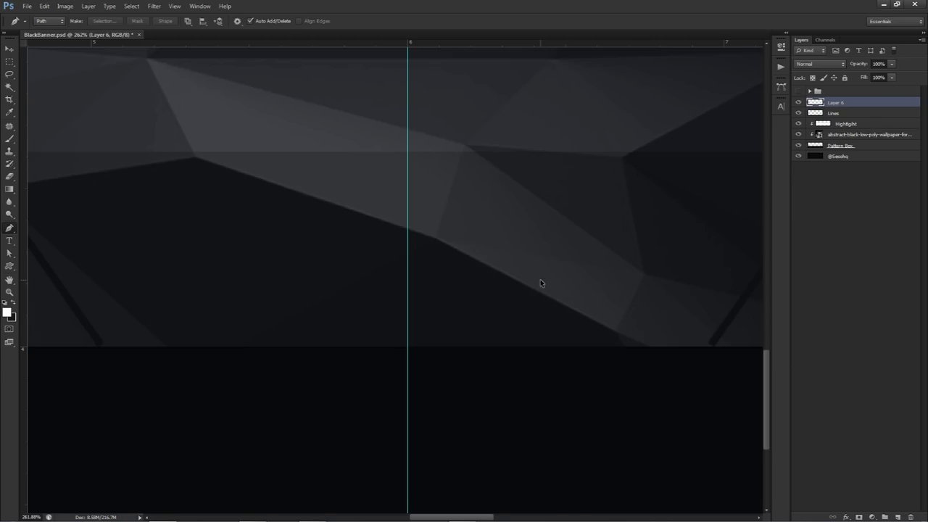
Undo the new layer, the layer renames and the trimming, back to the merged line layer extending above the strip.
key(ctrl+e)
scroll(540, 282, down, 5)
key(ctrl+z)
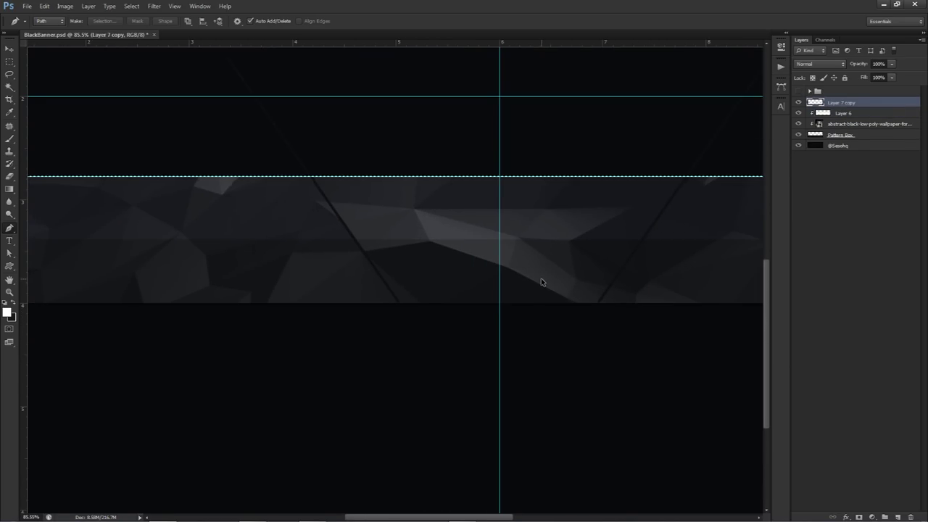
key(v)
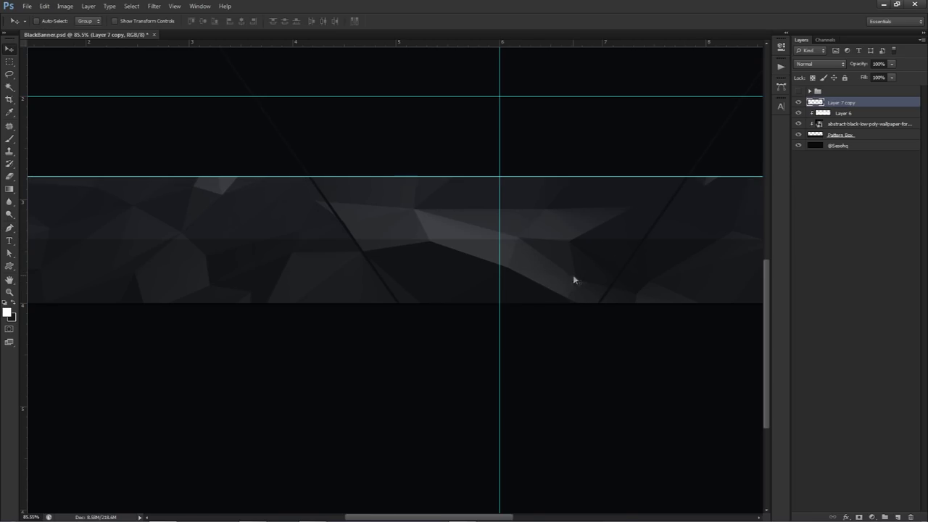
scroll(638, 301, down, 3)
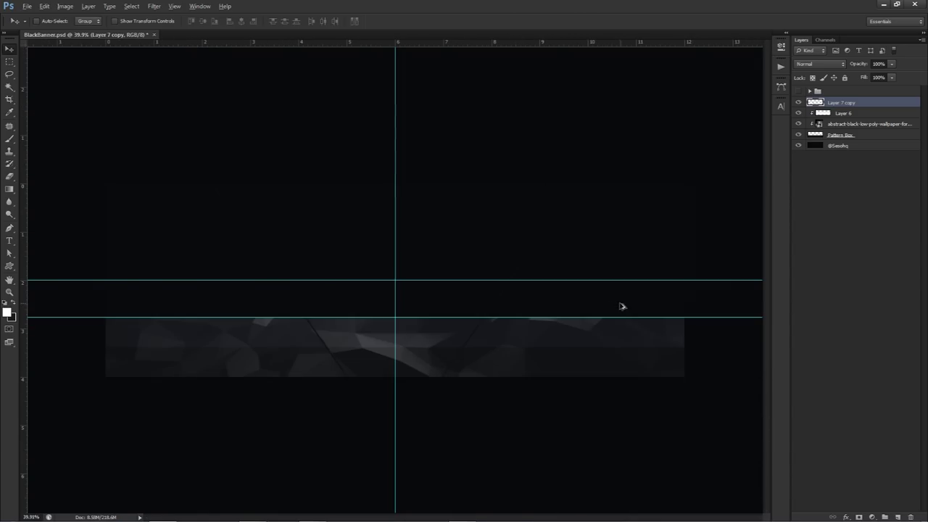
Delete the parts of the diagonal lines above the strip using a 12 cm wide, about 2.78 cm high selection, and deselect.
key(m)
drag(106, 184, 711, 315)
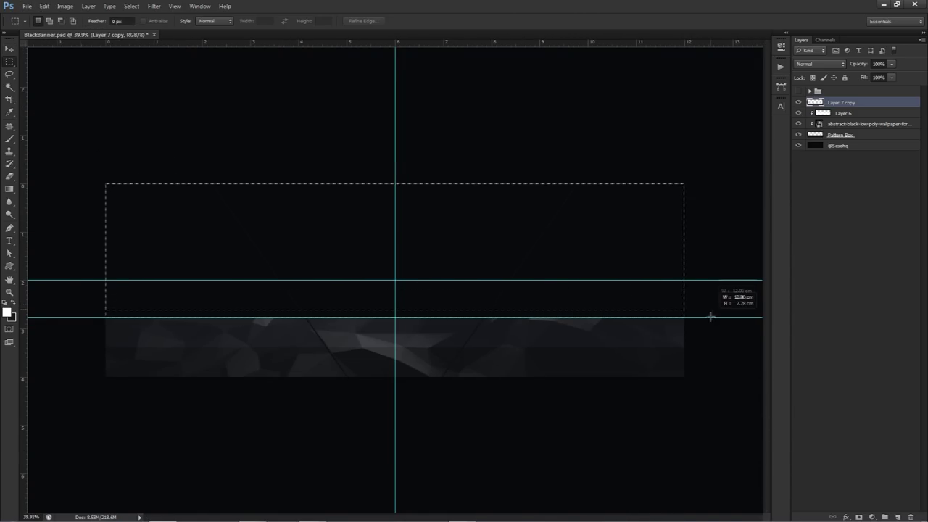
key(ctrl+d)
key(ctrl+shift+d)
key(ctrl+d)
Rename the merged line layer Lines and the layer below it Highlight.
double_click(843, 104)
text(Lines)
double_click(845, 113)
text(Highlight)
key(Return)
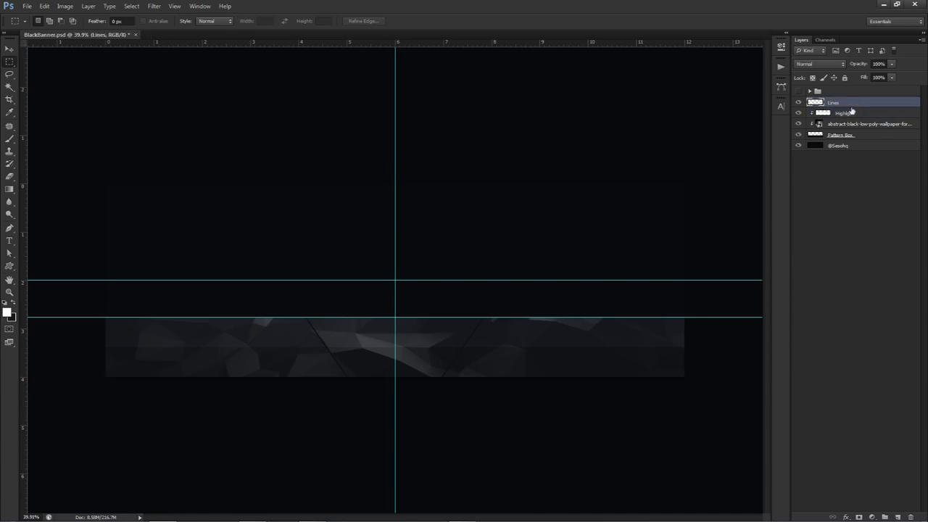
On a new layer between Highlight and Lines, draw a thin closed Pen path along the outer edge of the right diagonal line.
click(898, 516)
key(p)
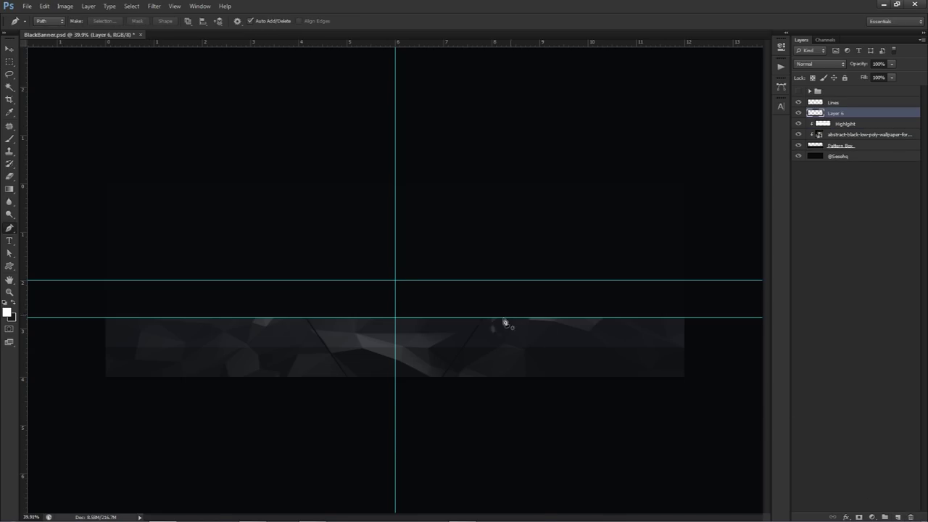
scroll(442, 383, up, 5)
scroll(460, 403, up, 5)
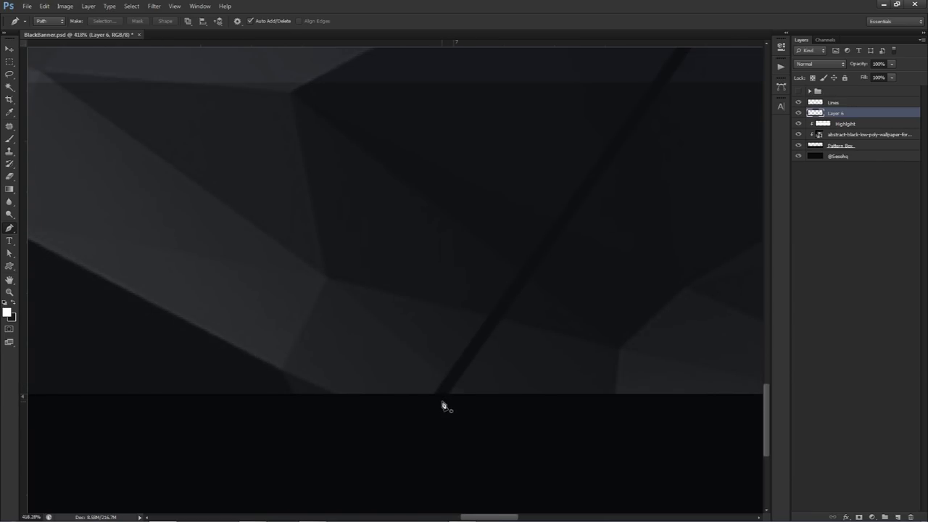
click(435, 396)
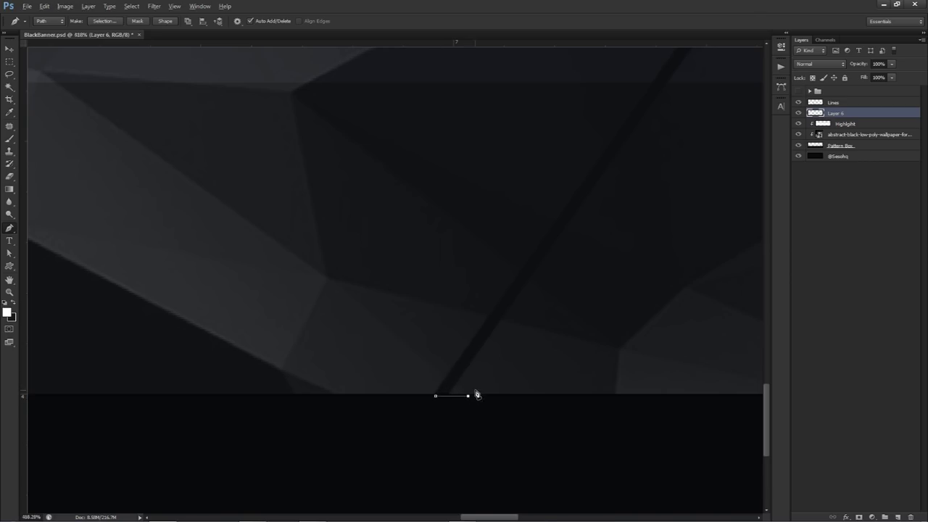
scroll(475, 394, down, 3)
scroll(554, 233, up, 5)
click(546, 213)
drag(431, 420, 610, 186)
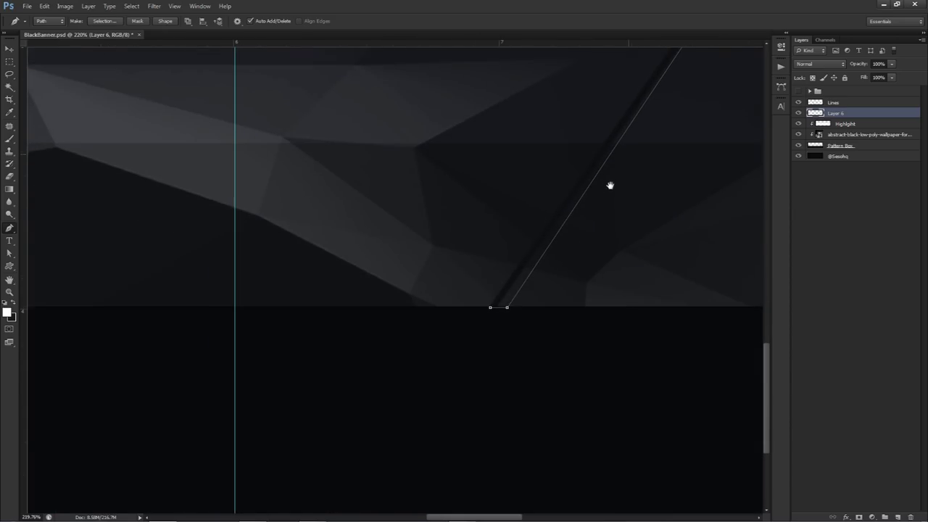
click(491, 308)
drag(508, 310, 504, 310)
key(Escape)
Fill the thin path beside the right diagonal line with white at 100% opacity and delete the path.
right_click(579, 206)
click(596, 263)
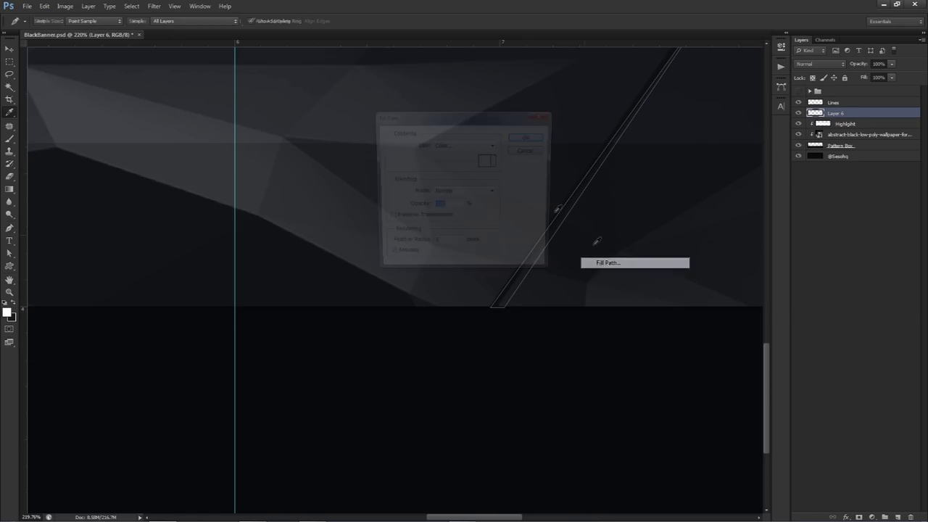
click(464, 145)
click(441, 232)
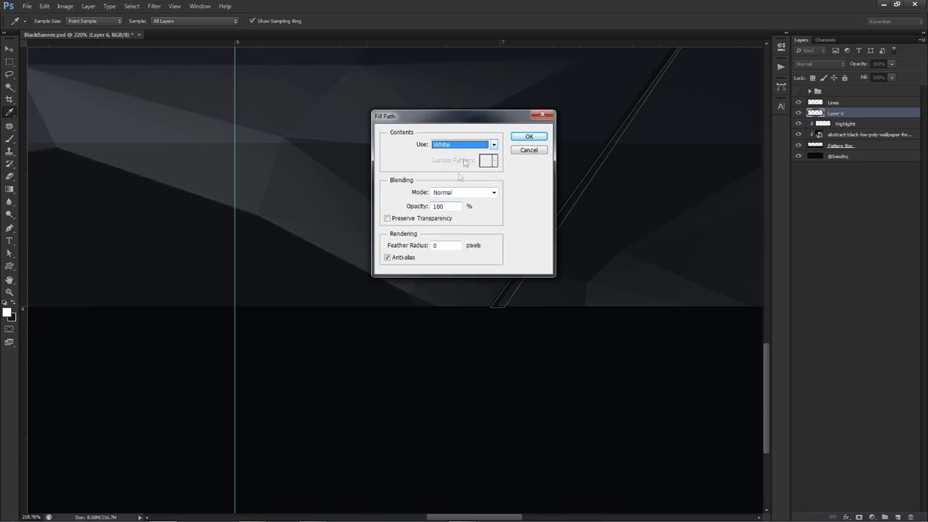
click(529, 136)
right_click(630, 154)
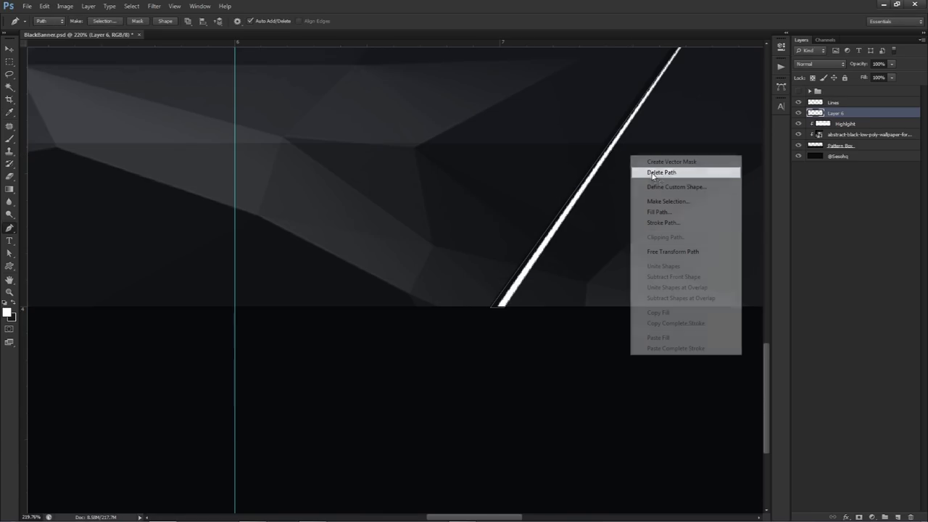
click(649, 172)
Set the blend mode of the layer with the white sliver to Overlay.
key(v)
scroll(649, 183, down, 3)
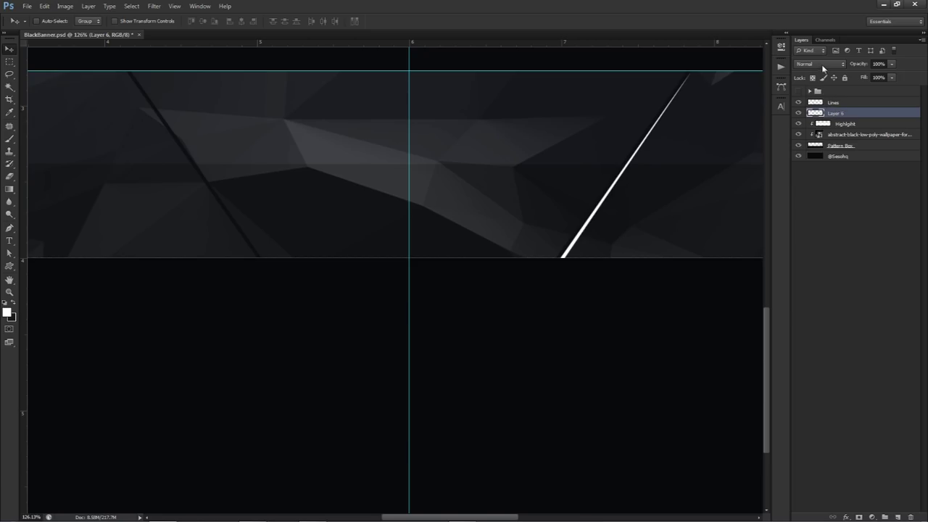
click(819, 64)
click(818, 189)
scroll(690, 203, down, 2)
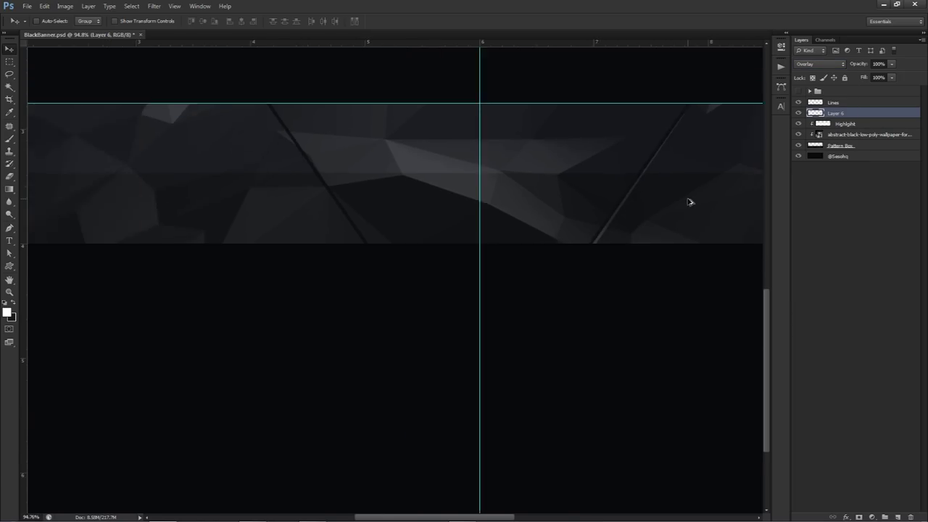
Duplicate the Overlay sliver over to the left diagonal line and flip the copy horizontally.
scroll(690, 202, down, 3)
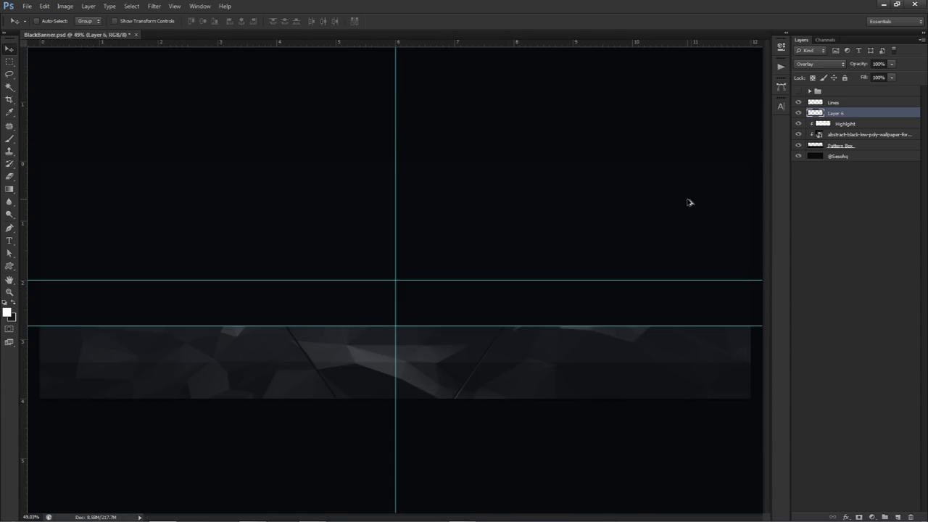
scroll(461, 392, up, 2)
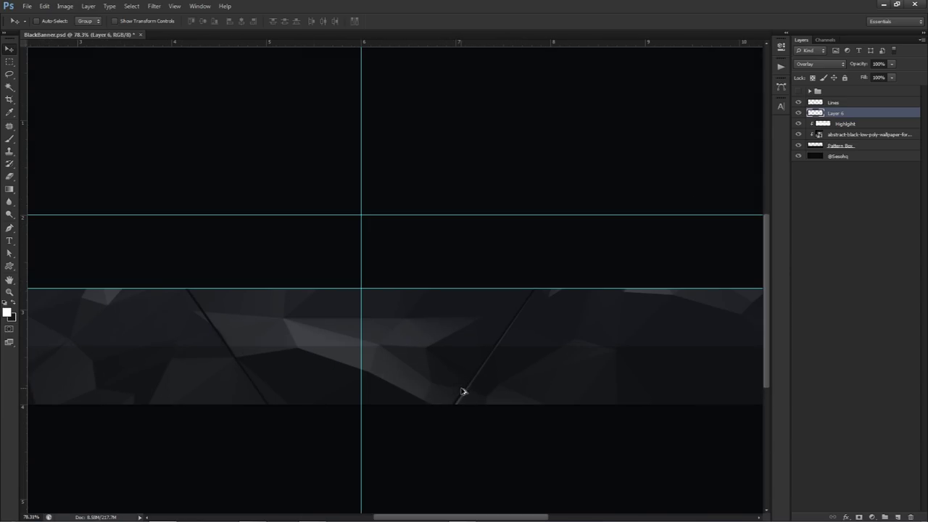
scroll(489, 342, down, 2)
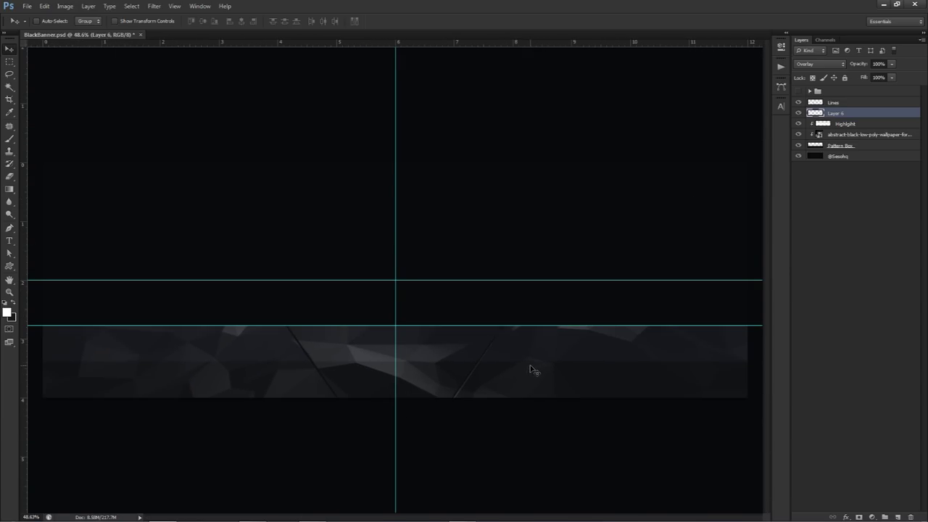
drag(564, 356, 384, 357)
key(ctrl+t)
right_click(385, 356)
click(430, 499)
key(Return)
Move the flipped sliver copy so it sits against the outer edge of the left diagonal line.
scroll(319, 395, up, 1)
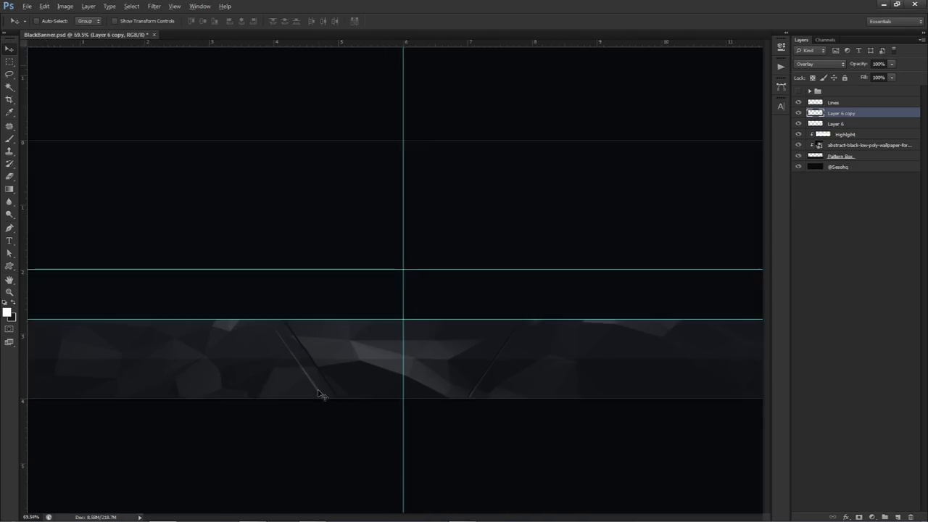
scroll(321, 395, up, 4)
drag(326, 400, 379, 401)
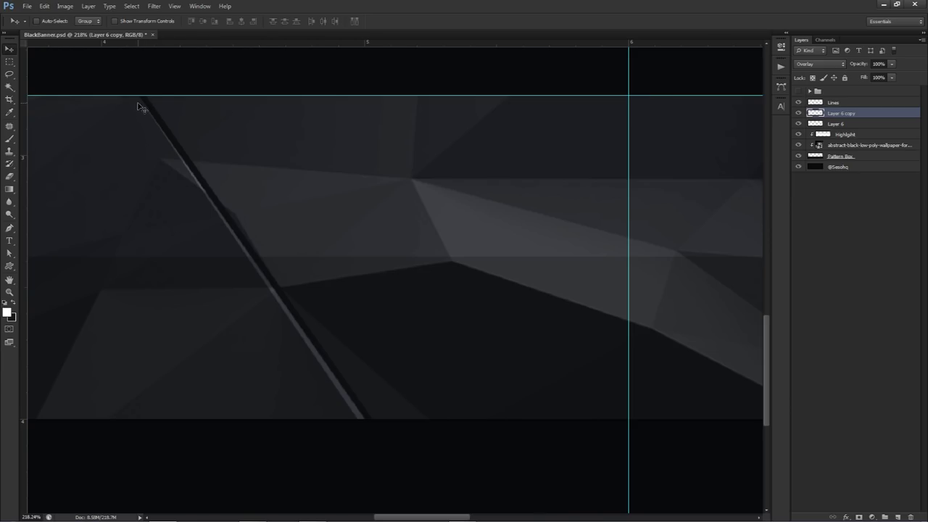
scroll(305, 294, down, 4)
scroll(305, 291, down, 3)
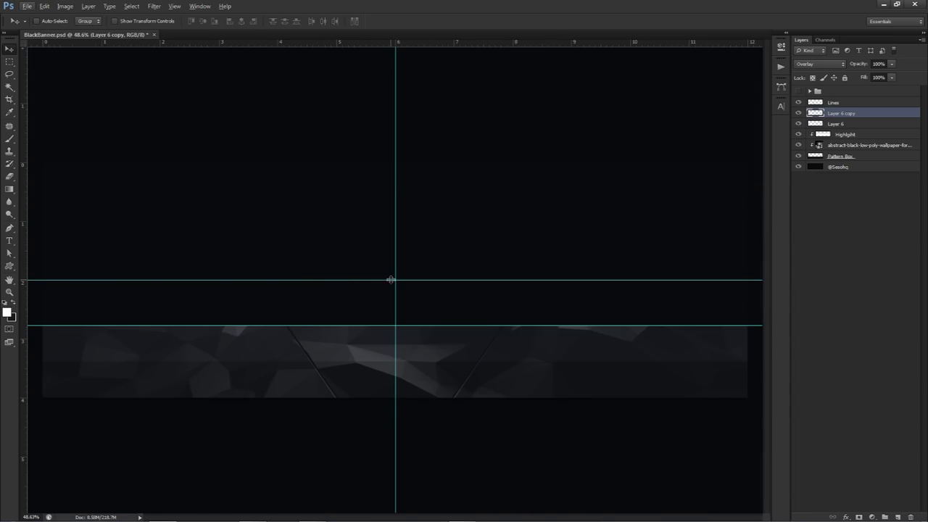
Group the two sliver layers and name the group shadows.
shift+click(833, 124)
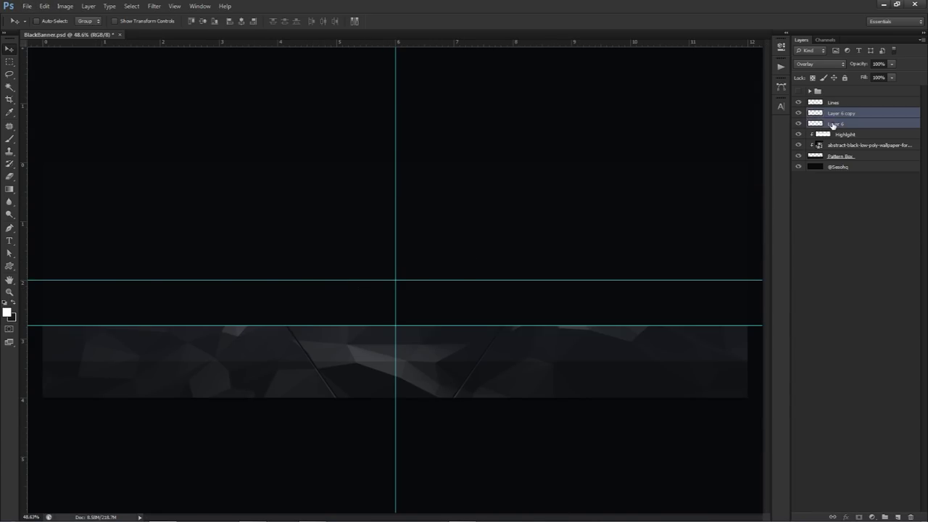
key(ctrl+g)
double_click(838, 113)
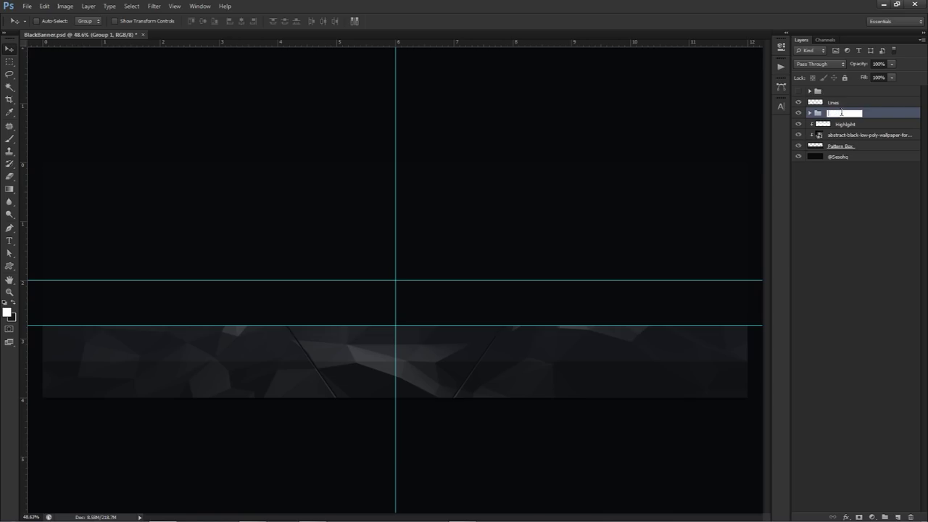
text(shadows)
key(Return)
Inspect the strip with the guides hidden, select the Lines layer and show the guides again.
key(ctrl+semicolon)
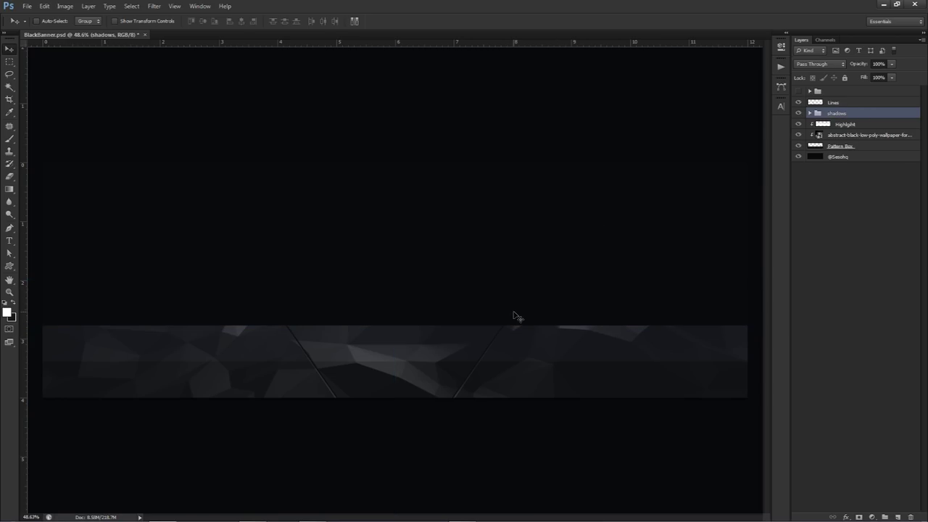
click(835, 104)
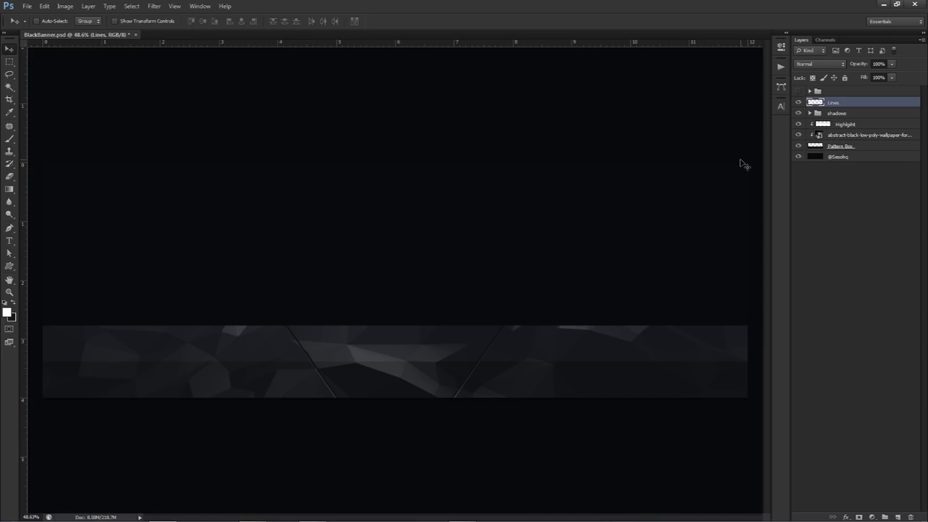
key(ctrl+semicolon)
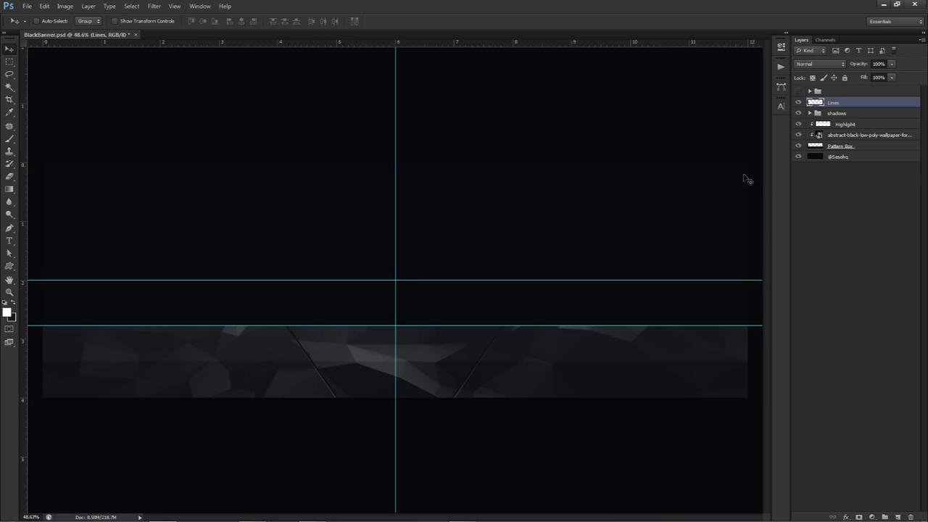
Add a new layer above Lines, fill it with white inside the outline loaded from the Pattern Box layer, and deselect.
click(899, 517)
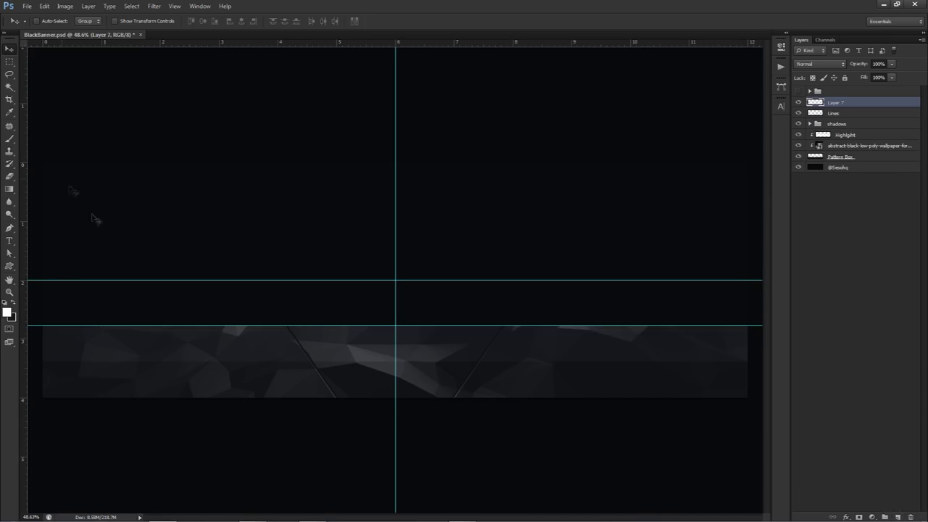
key(m)
drag(40, 324, 760, 404)
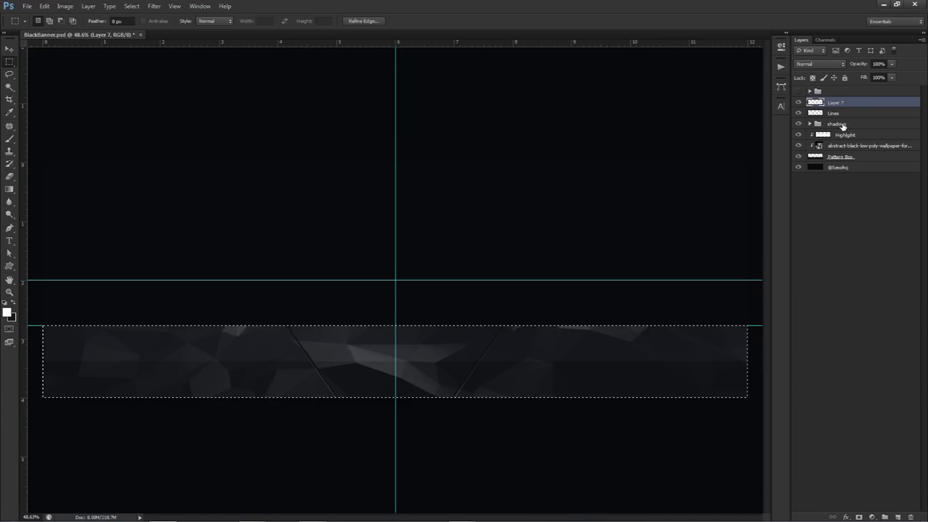
key(ctrl+d)
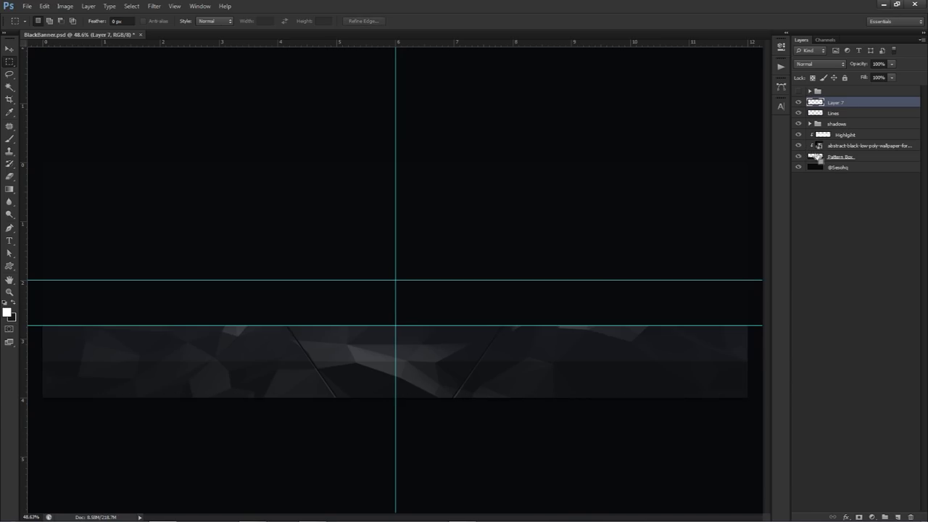
ctrl+click(817, 159)
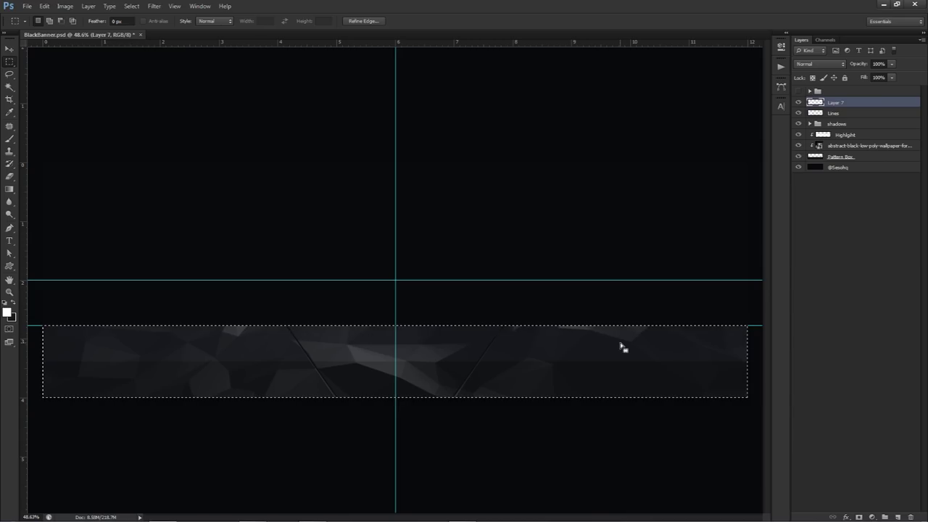
key(alt+BackSpace)
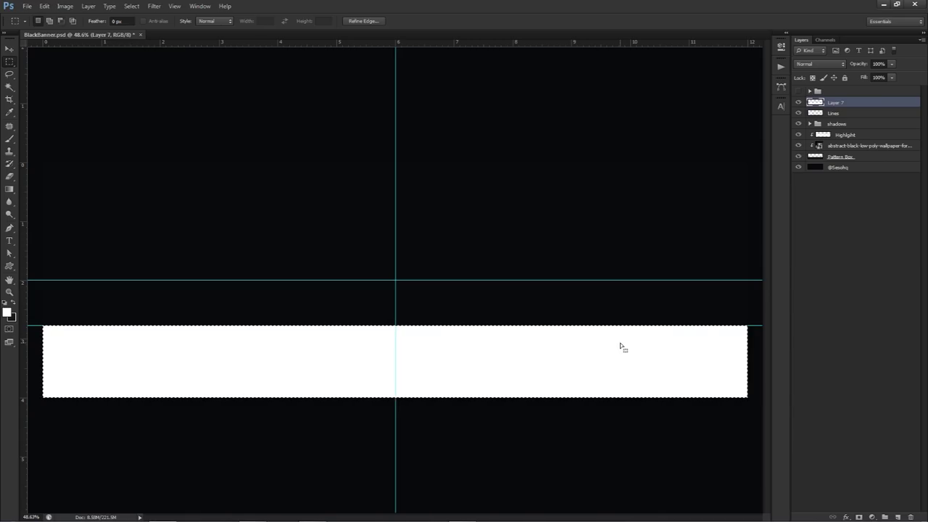
right_click(620, 347)
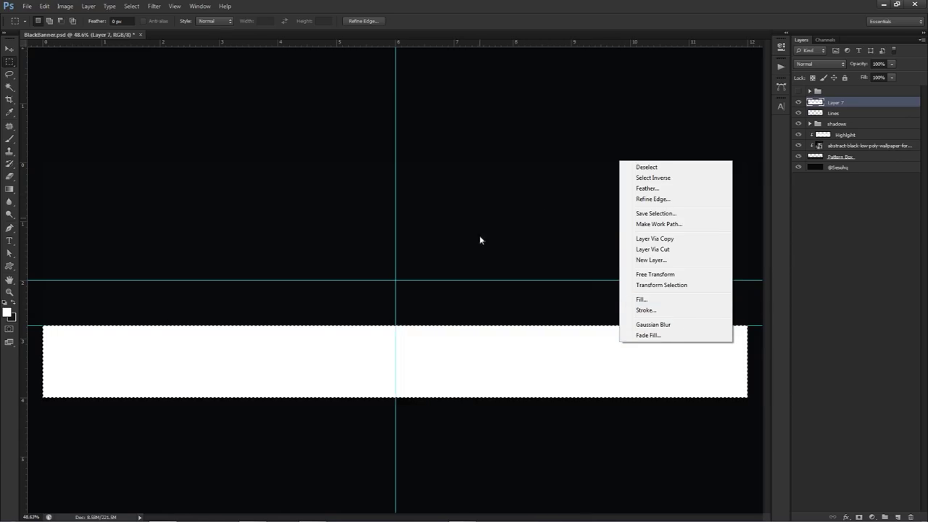
key(Escape)
key(ctrl+d)
Set the white strip layer's Fill to 0% and open its Layer Style settings.
click(893, 79)
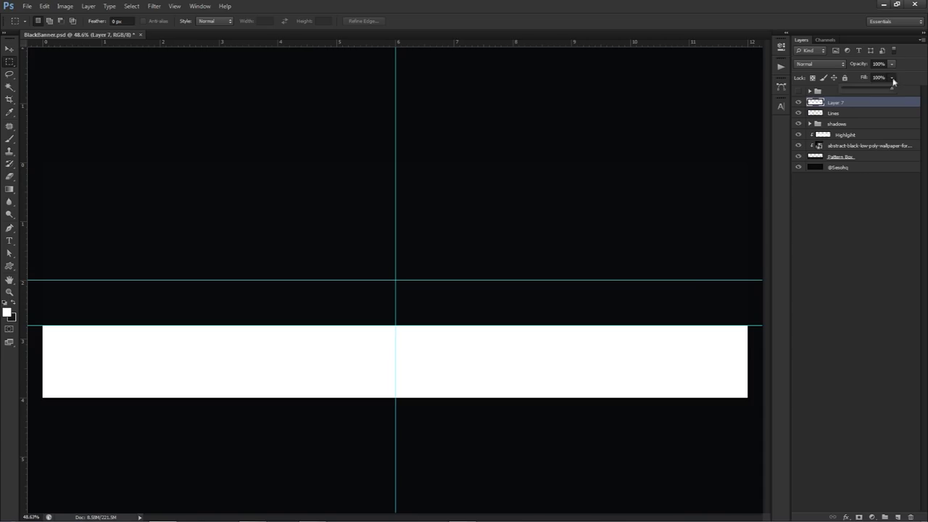
drag(865, 90, 822, 92)
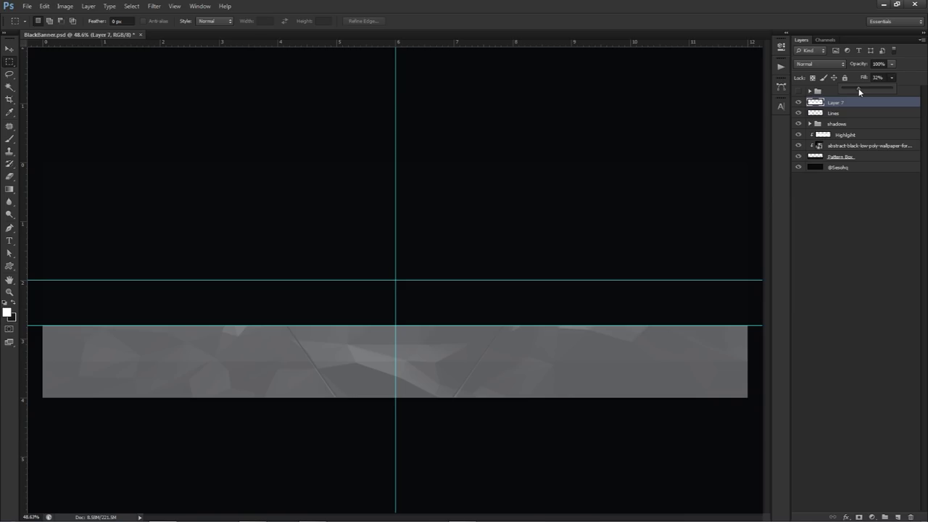
drag(859, 90, 895, 73)
click(894, 65)
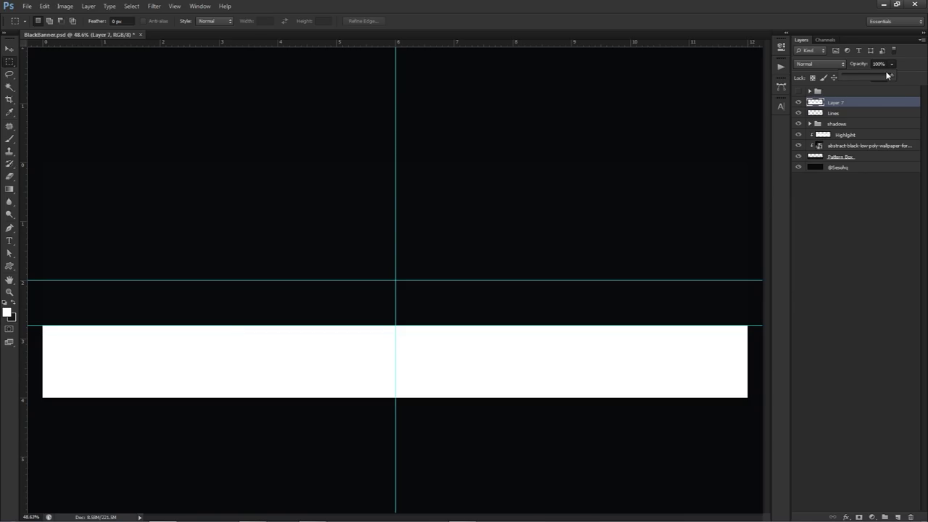
click(891, 77)
click(891, 77)
drag(875, 91, 839, 91)
double_click(870, 102)
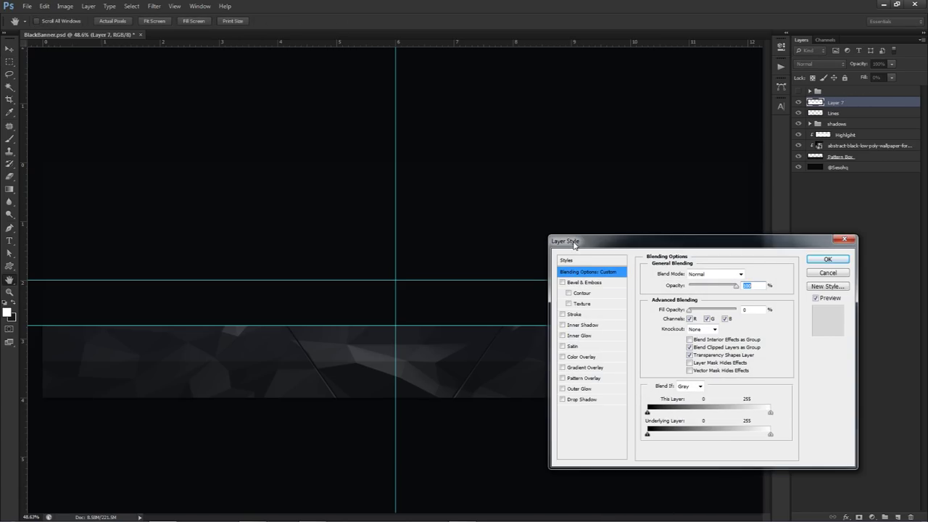
Add a white Inner Glow in Overlay blend mode to the strip overlay layer and apply the style.
click(572, 336)
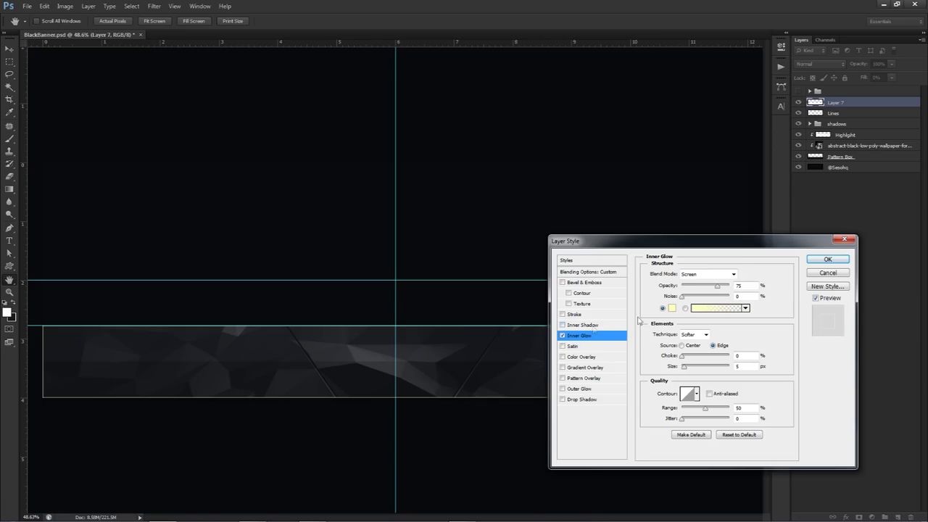
click(673, 308)
drag(341, 206, 262, 153)
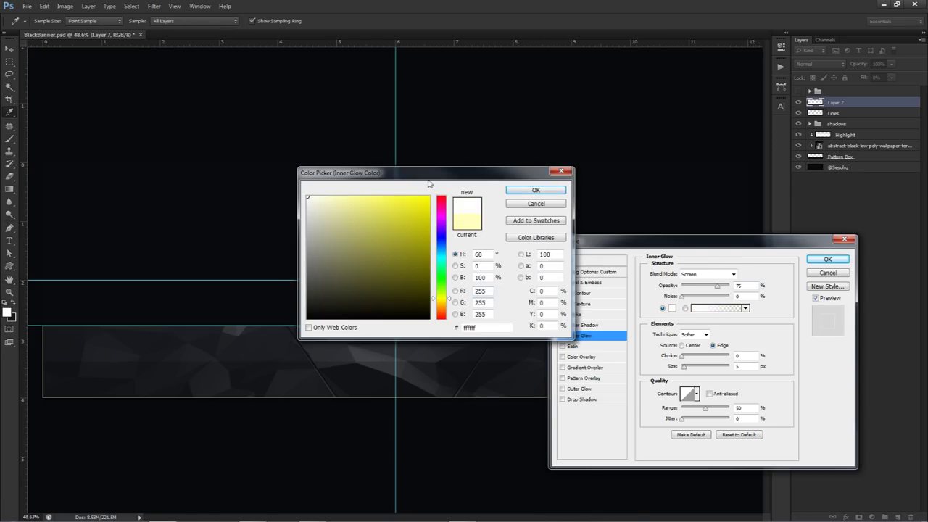
click(535, 190)
click(689, 275)
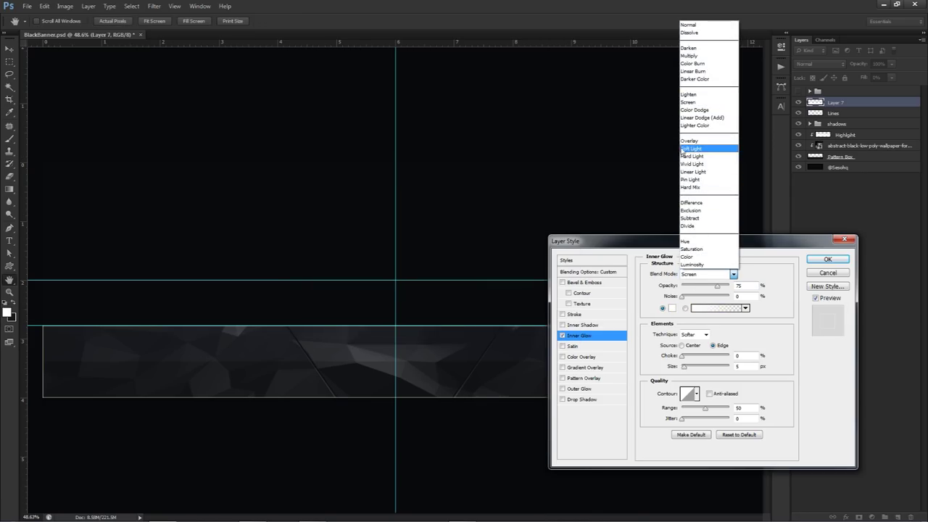
click(686, 141)
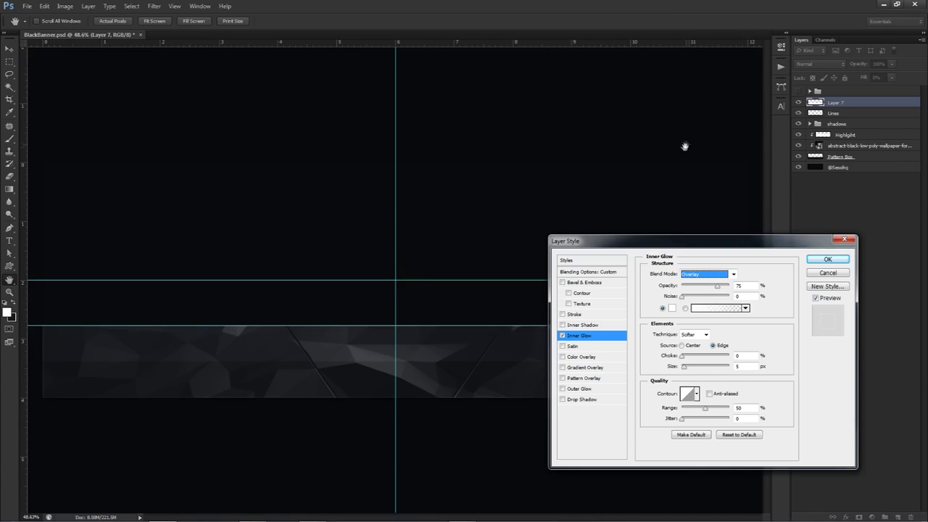
click(826, 259)
Hide the guides, compare the strip with the glow layer off and on, and collapse that layer's effects list.
key(ctrl+semicolon)
key(v)
scroll(652, 253, down, 1)
scroll(628, 254, up, 1)
scroll(624, 255, down, 1)
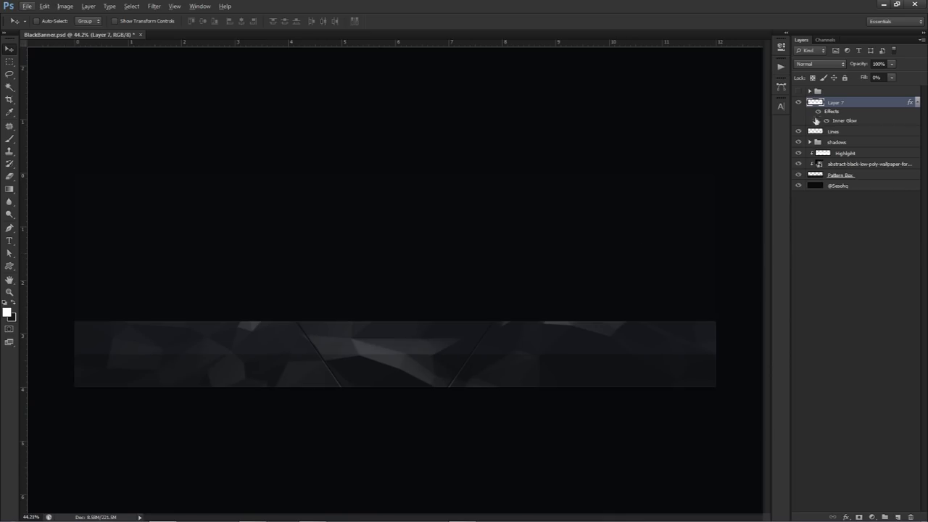
click(801, 107)
click(801, 107)
click(801, 108)
click(801, 107)
click(801, 108)
click(801, 107)
click(917, 102)
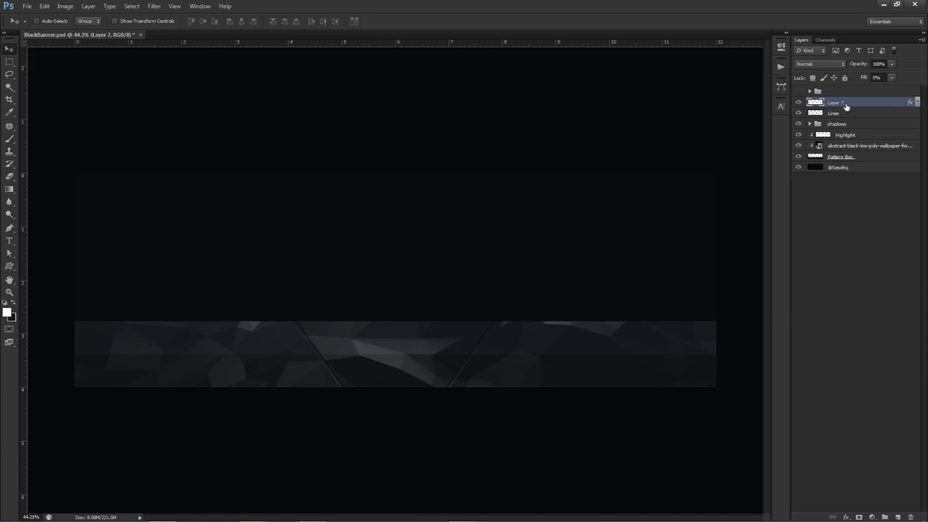
Add a Brightness/Contrast adjustment above the Highlight layer and clip it to the Pattern Box stack.
click(839, 156)
click(843, 136)
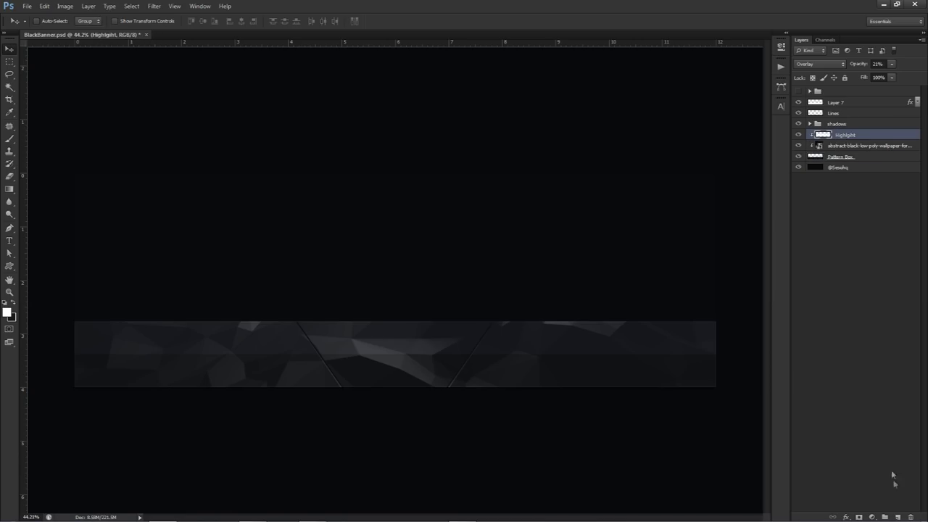
click(875, 516)
click(855, 340)
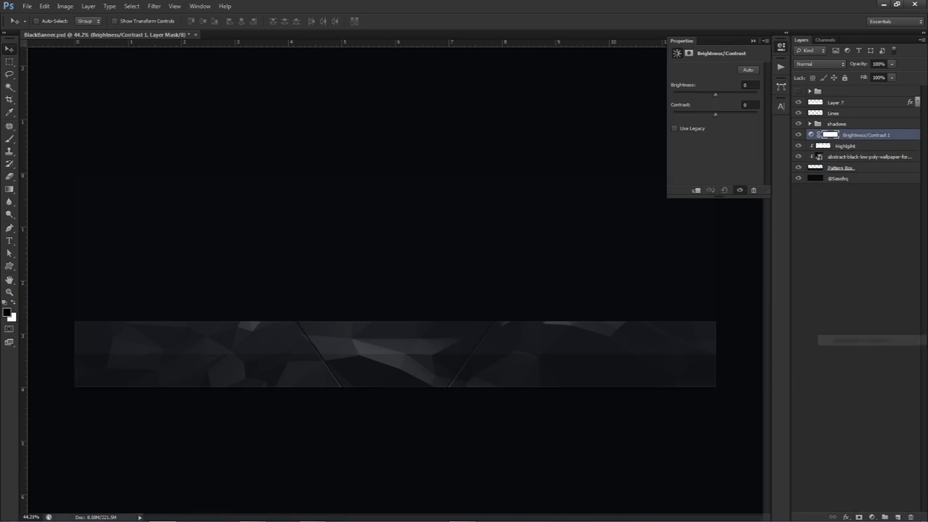
right_click(861, 138)
click(844, 251)
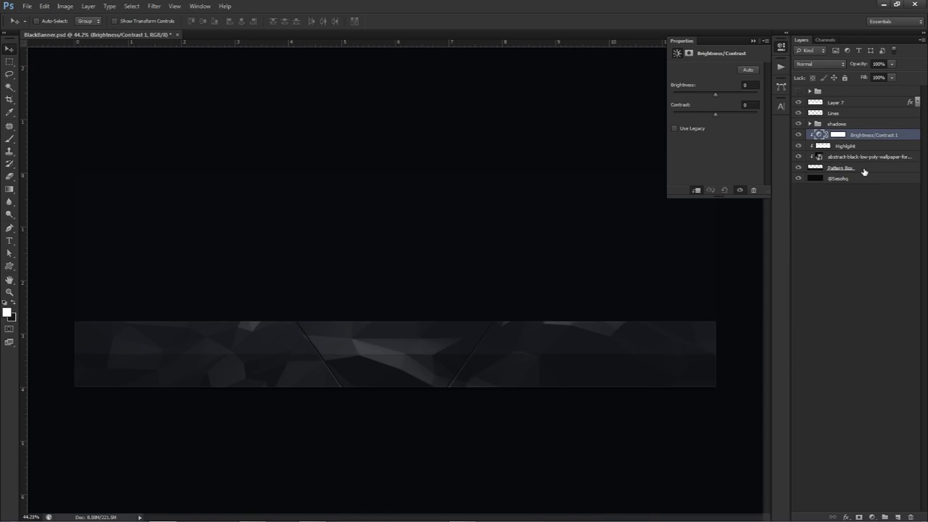
Try Brightness 80 and Contrast -10 on the clipped adjustment, experimenting with darker settings as well.
click(751, 84)
text(80)
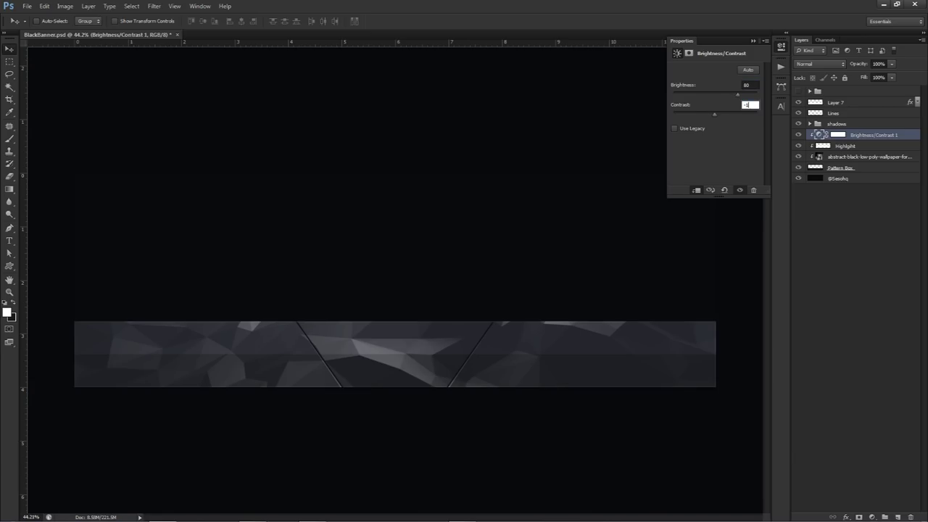
text(-10)
click(862, 139)
mouse_move(738, 98)
mouse_down()
mouse_move(696, 95)
mouse_move(738, 114)
mouse_up()
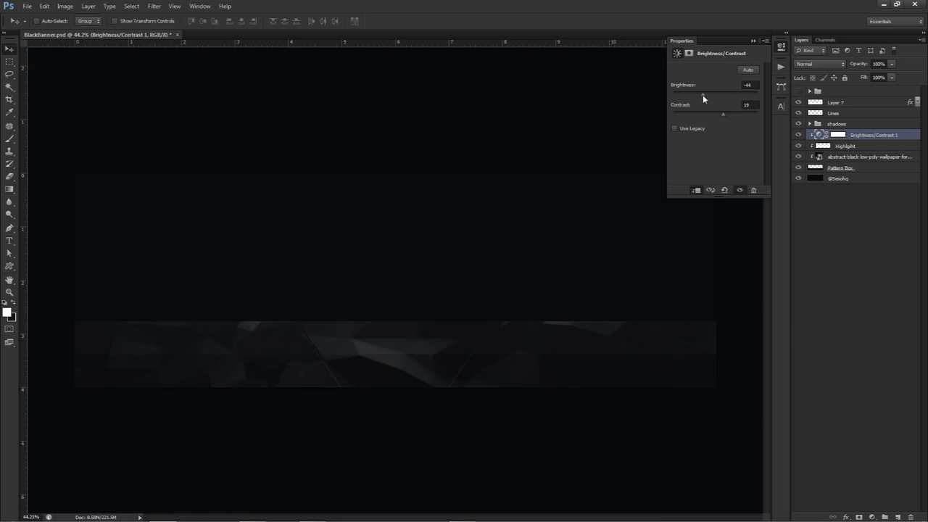
drag(703, 97, 724, 114)
click(729, 89)
text(-80)
key(Tab)
click(747, 85)
key(Return)
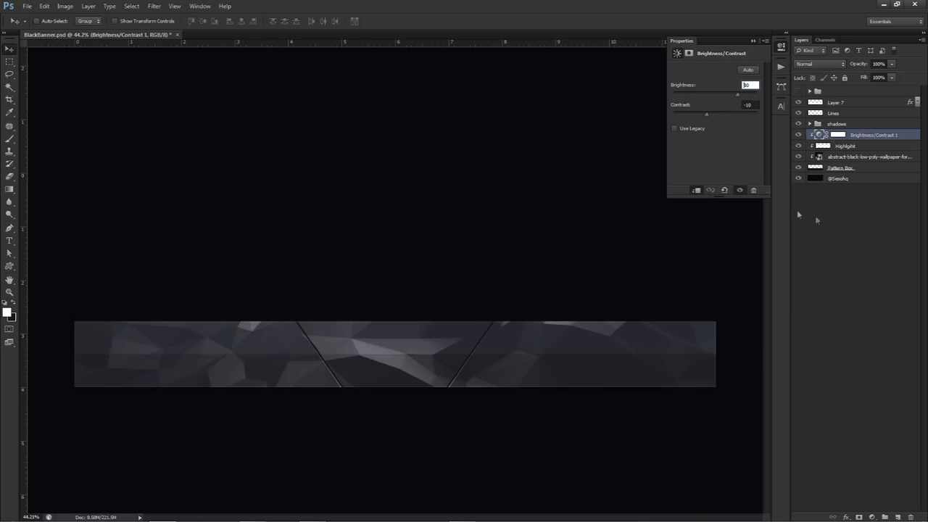
click(826, 216)
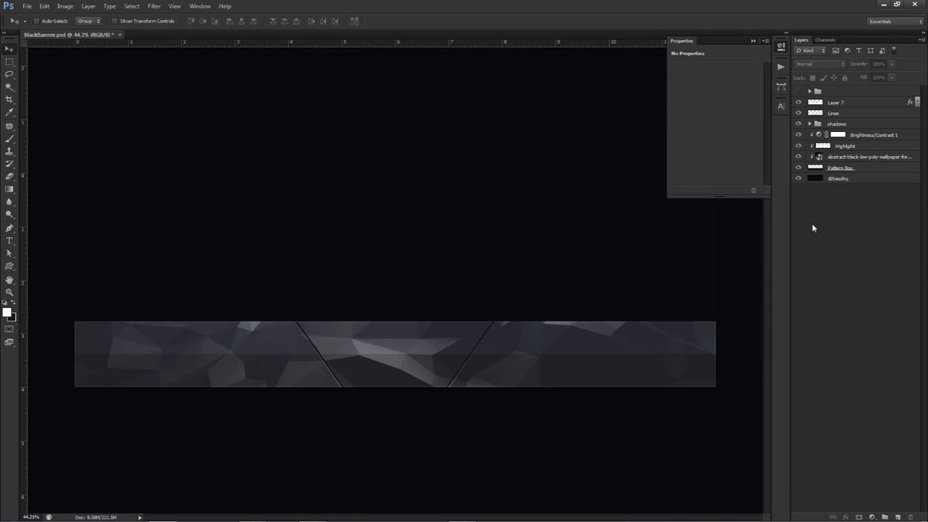
Check the 80/-10 adjustment in the hidden reference group, and set the strip's adjustment to Brightness -10 and Contrast 80.
click(847, 135)
click(810, 91)
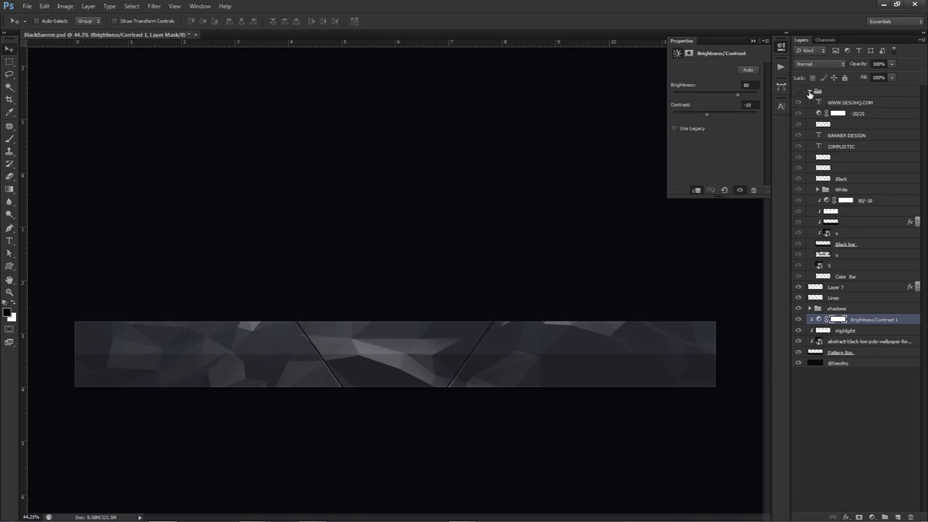
click(826, 201)
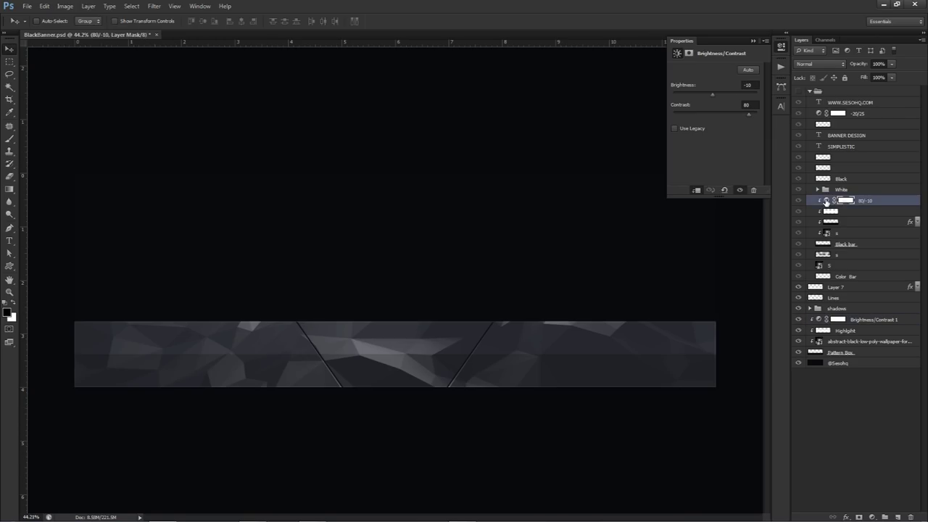
click(810, 91)
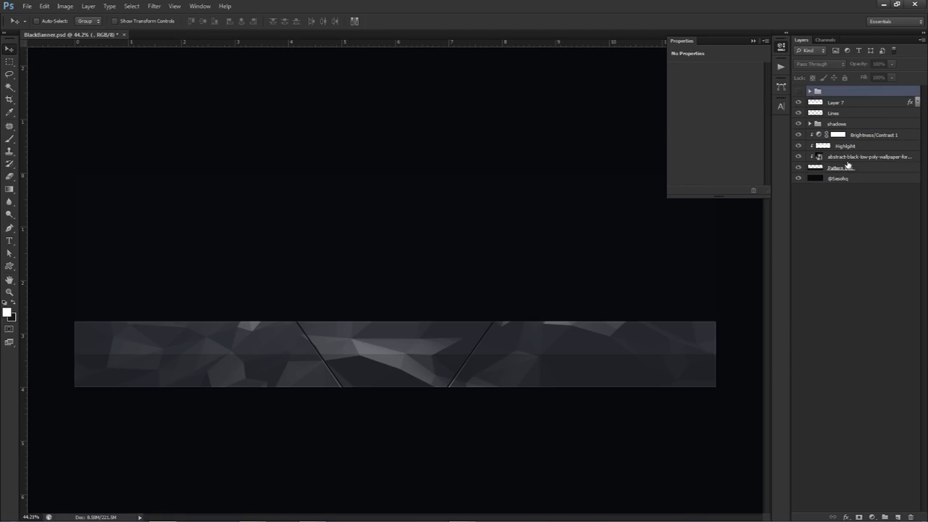
click(820, 135)
click(753, 86)
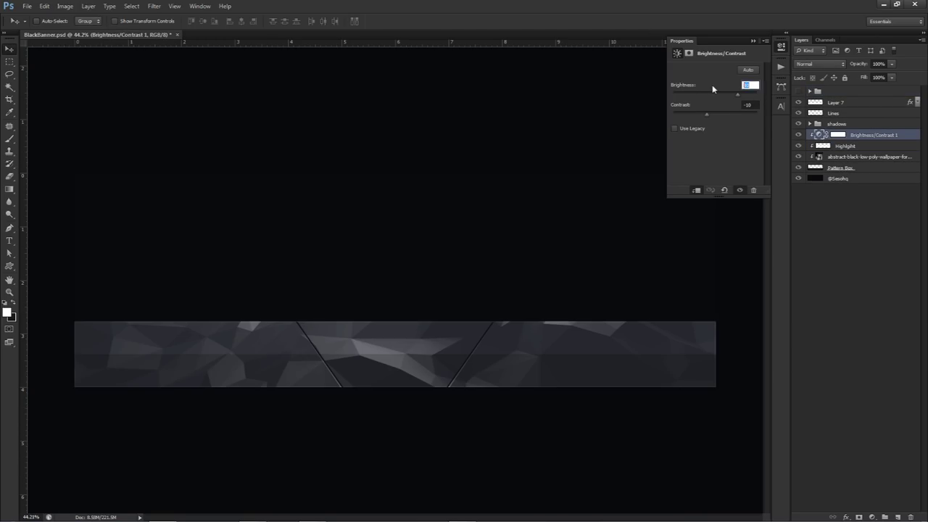
text(-10)
key(Tab)
text(80)
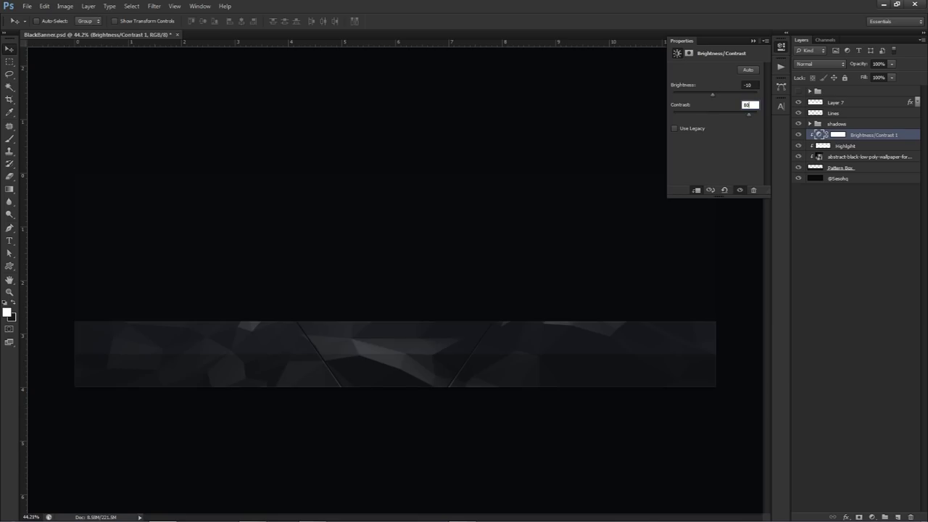
key(Return)
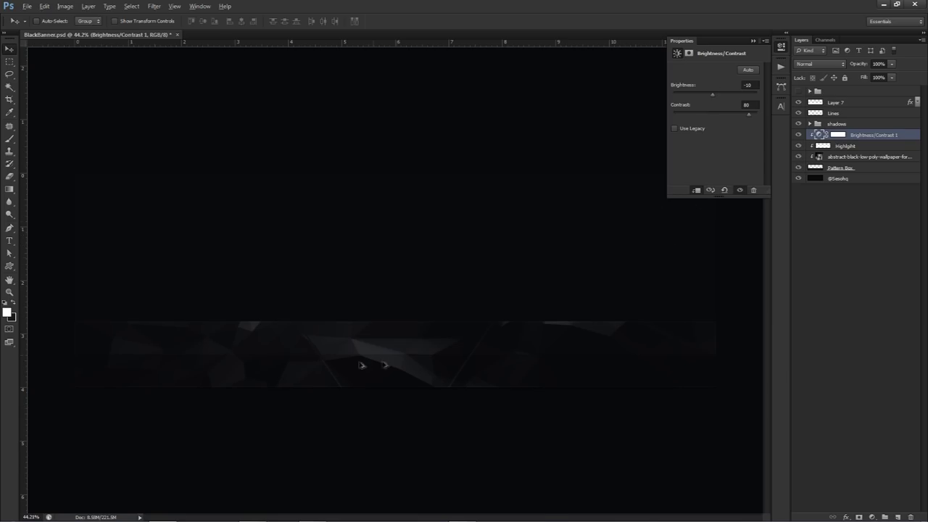
Darken the Lines layer with Hue/Saturation at Lightness -59.
scroll(361, 364, up, 6)
scroll(335, 365, down, 4)
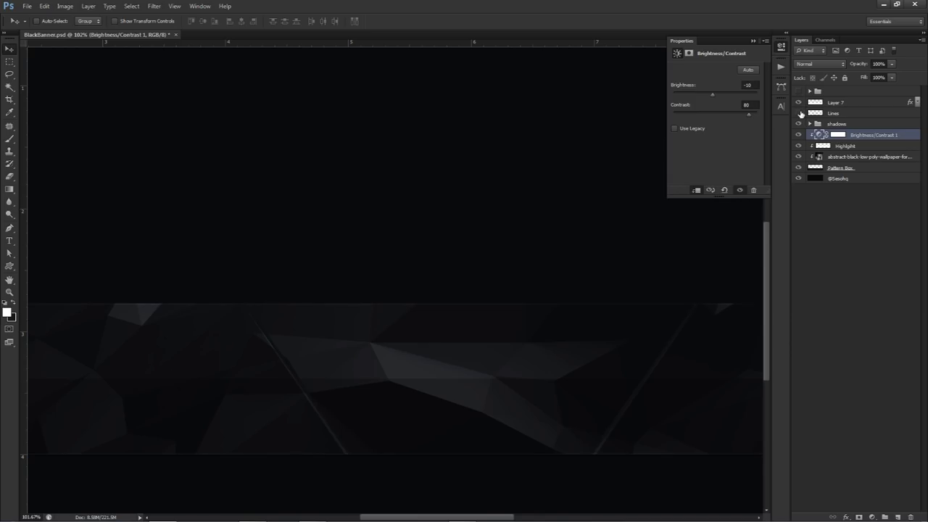
click(833, 114)
key(ctrl+u)
drag(749, 279, 721, 283)
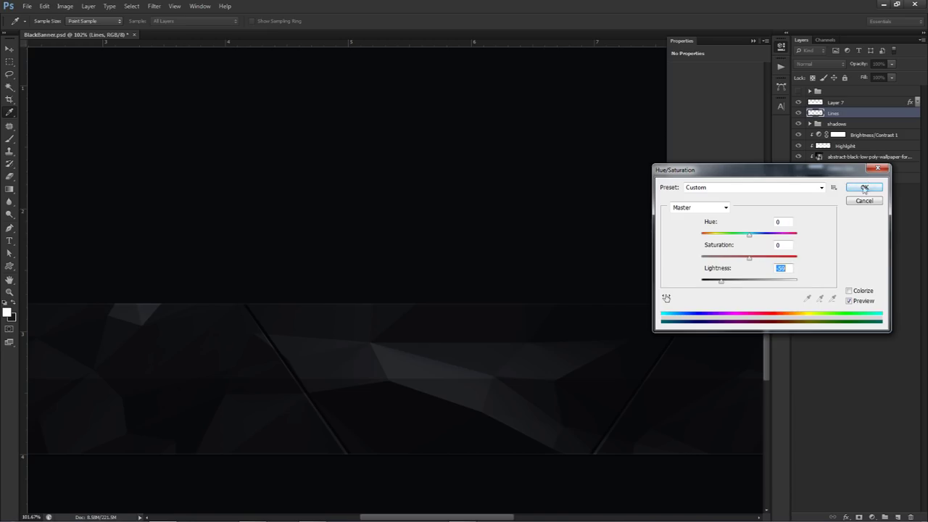
click(862, 188)
alt+scroll(613, 351, down, 3)
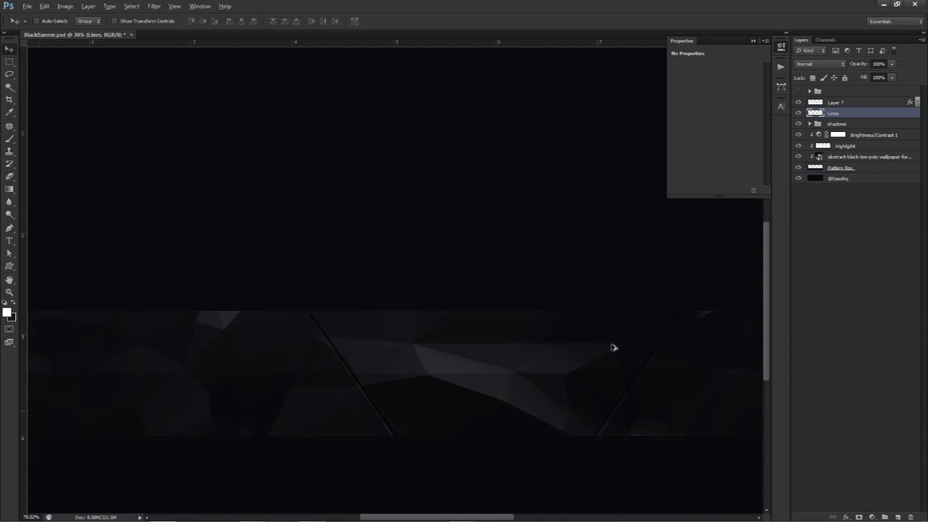
alt+scroll(613, 349, down, 2)
key(alt+bracketright)
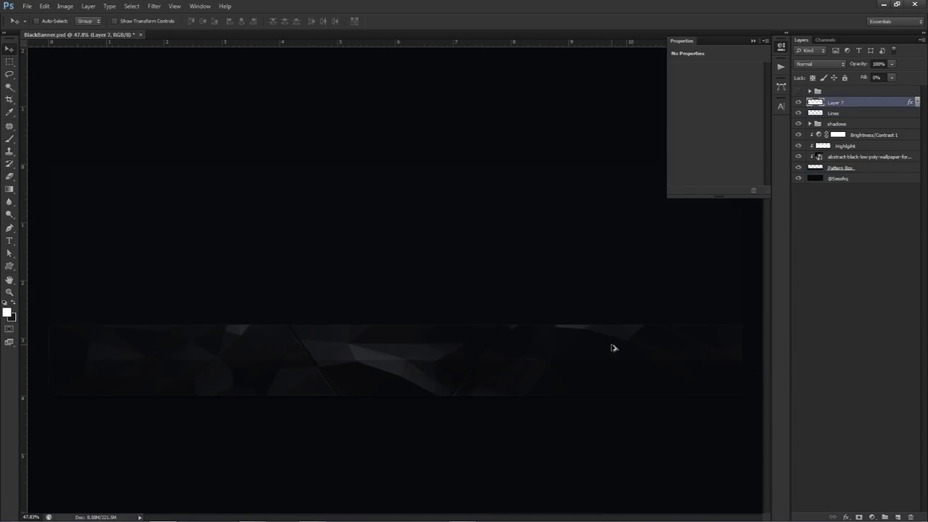
alt+scroll(596, 339, down, 1)
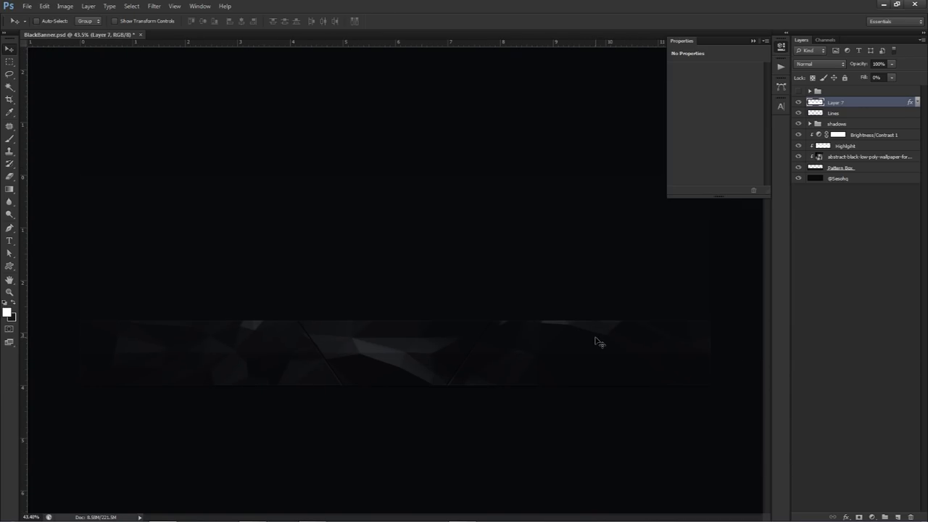
click(857, 158)
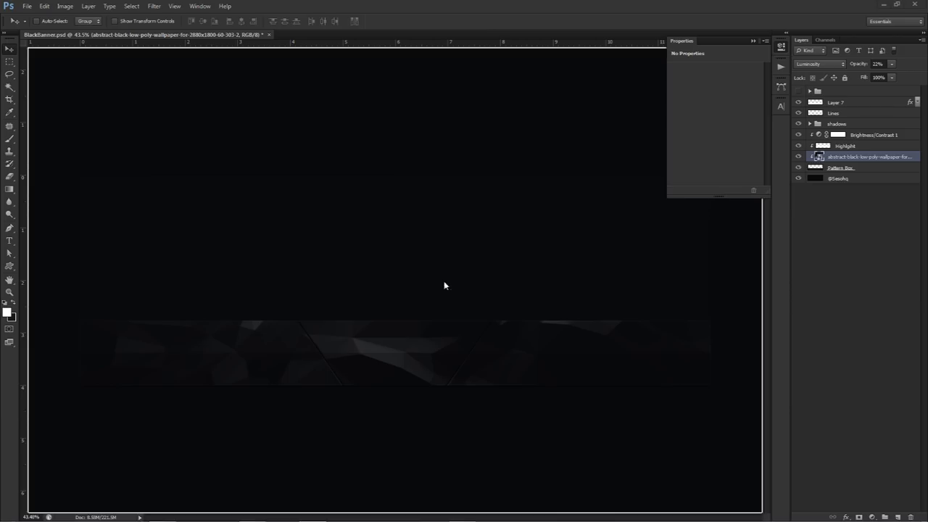
key(ctrl+j)
key(ctrl+t)
click(781, 46)
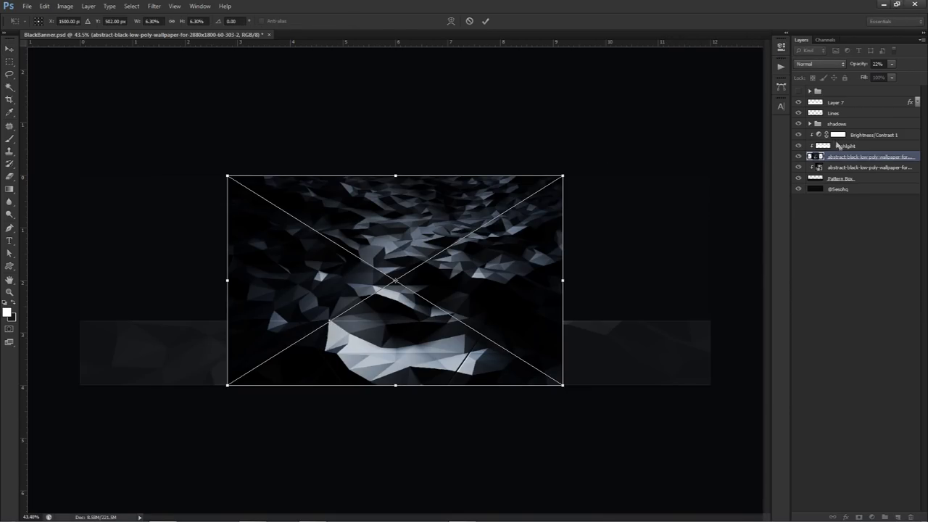
click(469, 21)
Place the low-poly wallpaper again, enlarge it to span the banner's full width, and move its layer directly beneath Pattern Box.
click(834, 114)
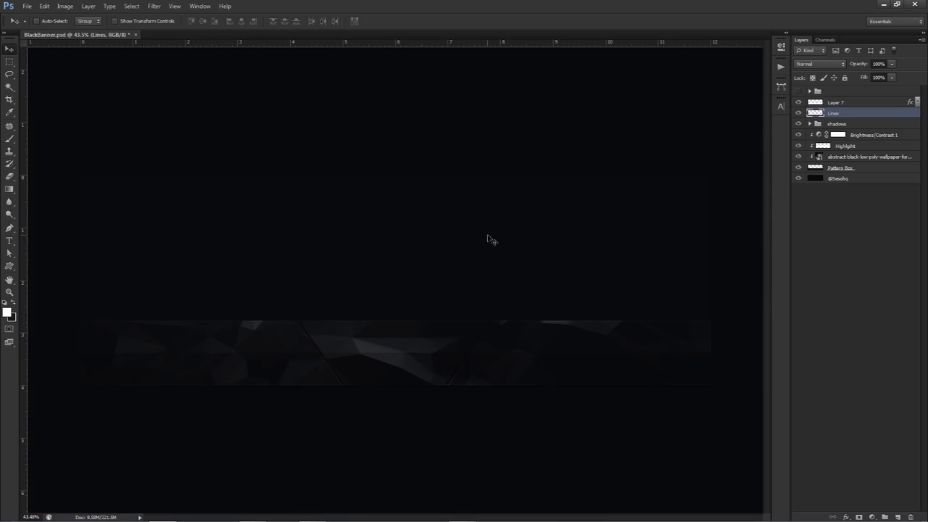
drag(489, 240, 576, 161)
drag(636, 144, 735, 113)
key(Return)
drag(845, 118, 844, 184)
Set the background low-poly wallpaper to Luminosity blend mode at 5% opacity.
click(820, 64)
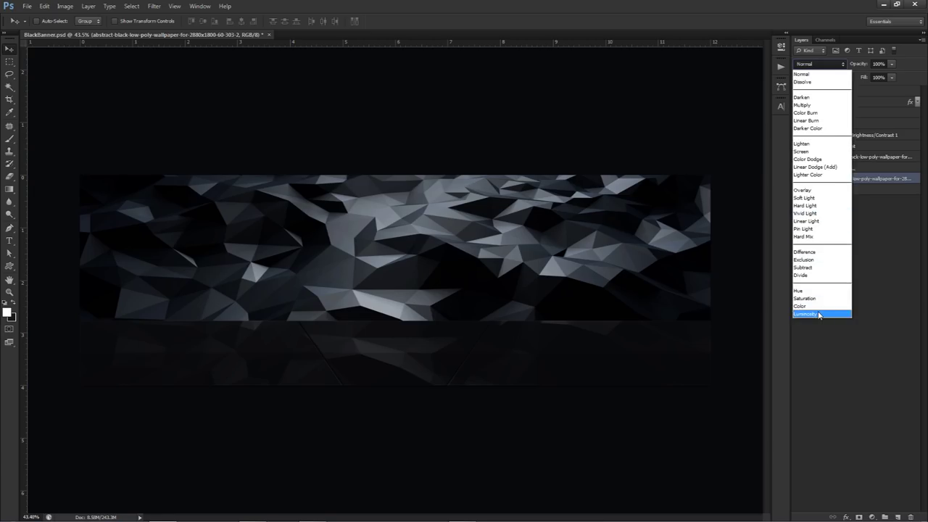
click(819, 314)
click(890, 66)
drag(852, 74, 844, 73)
Show the guides and add the text "SIMPLIStic" starting at the vertical centre guide, just above the upper horizontal guide.
key(t)
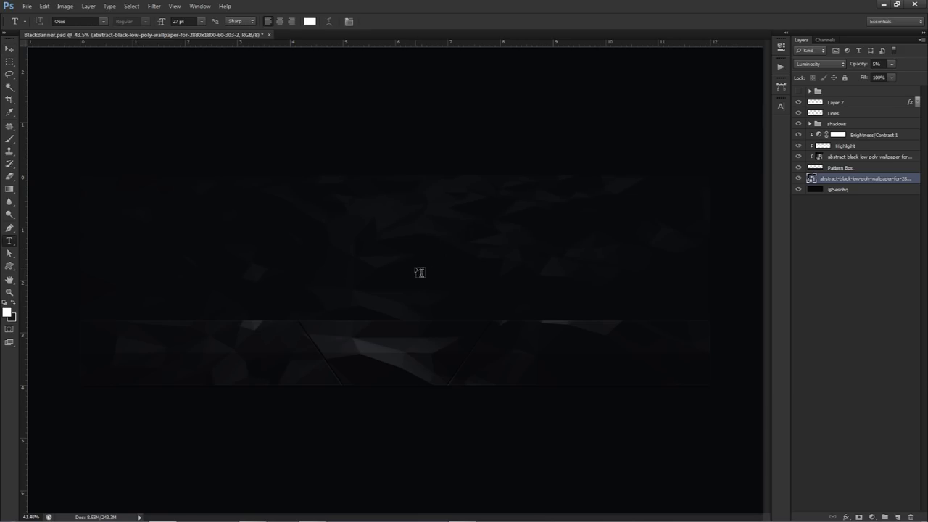
key(ctrl+semicolon)
click(396, 275)
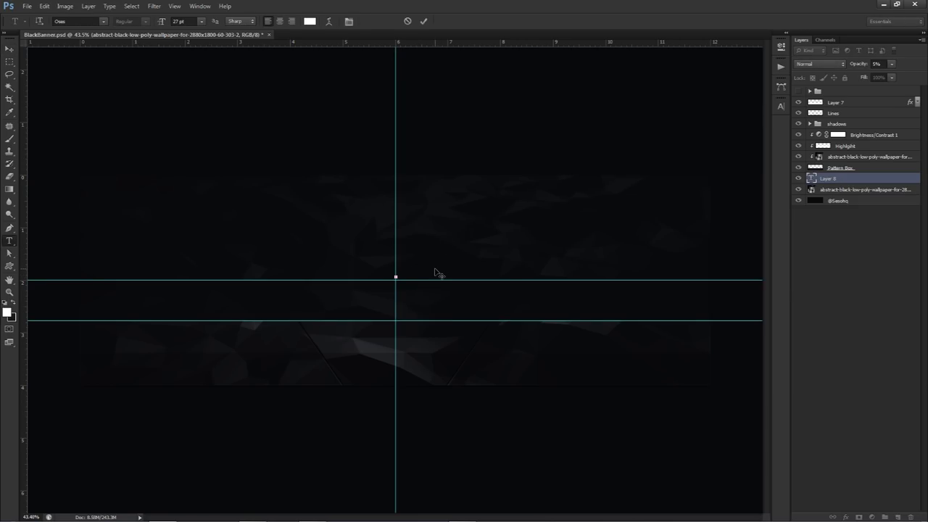
text(SIM)
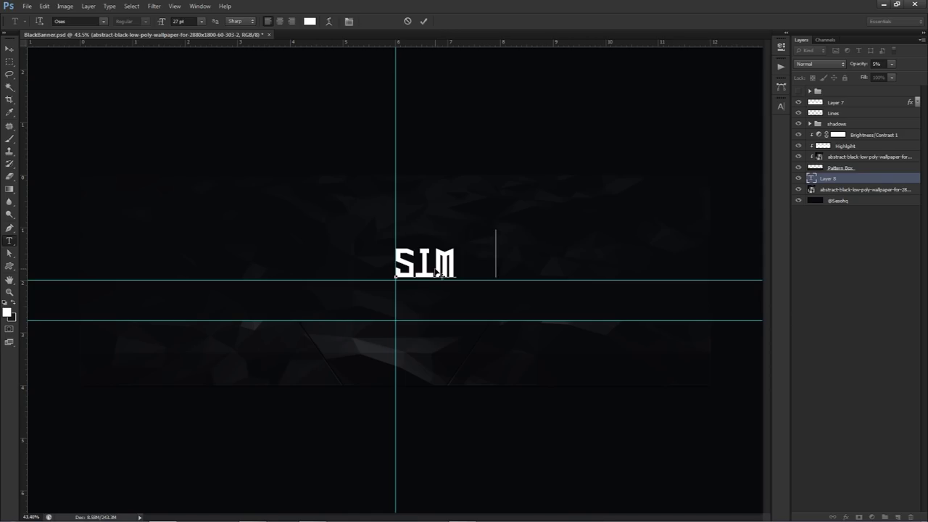
text(PLIStic)
Set the whole title text to the Longhaul font and commit it.
key(ctrl+a)
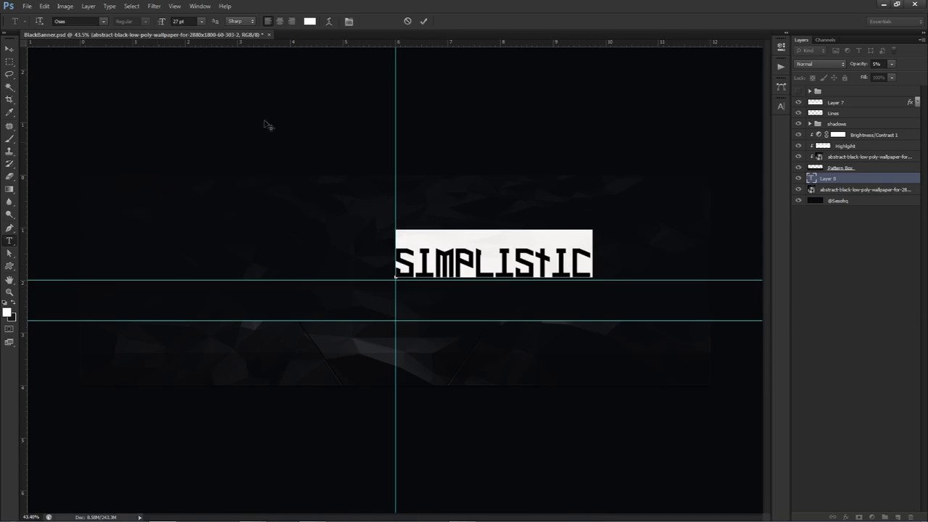
click(71, 25)
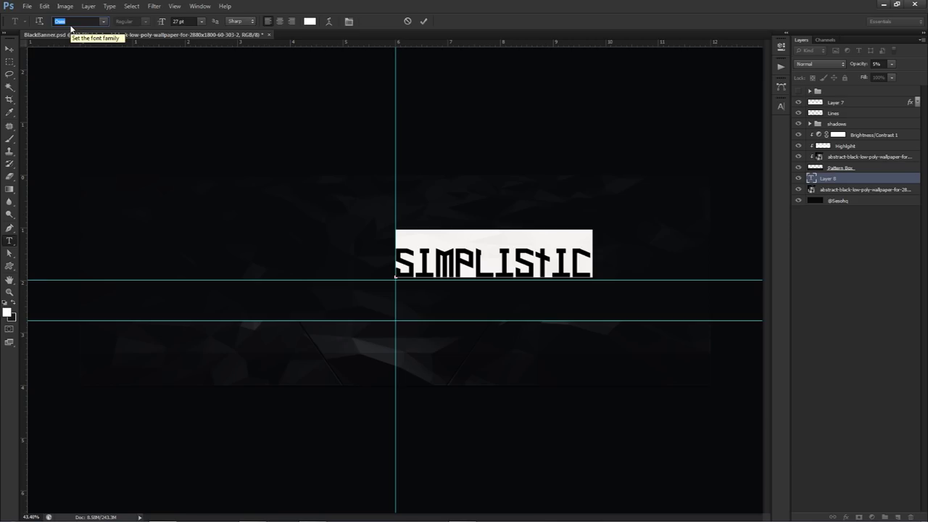
text(longhaul)
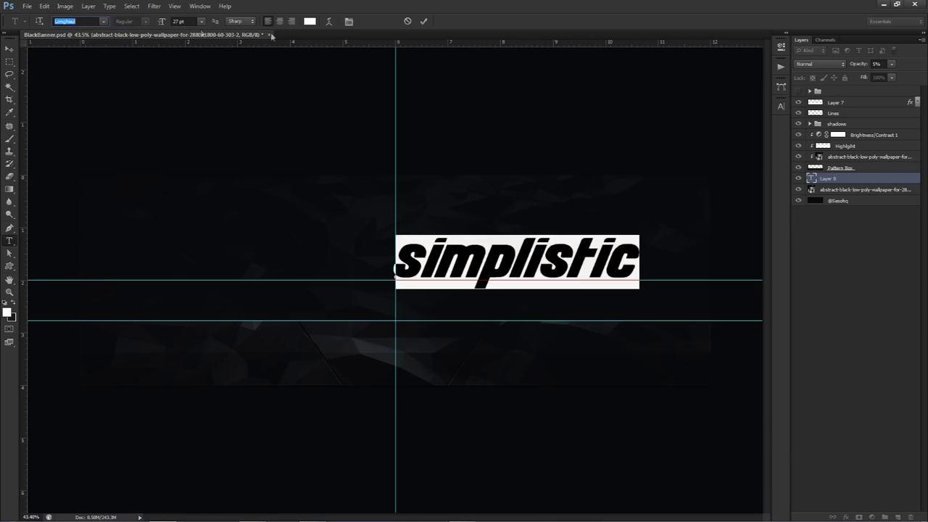
click(423, 21)
Replace the title text with "SIMPLISTIC" in capitals.
click(481, 270)
double_click(481, 270)
text(SIMPLISTIC)
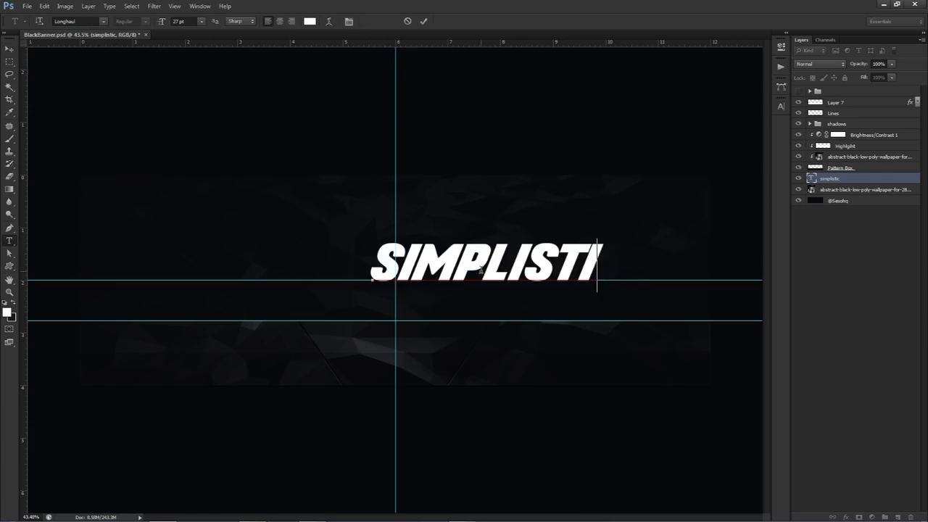
Set the SIMPLISTIC title to 22 pt and centre it on the vertical guide, resting on the upper horizontal guide.
key(ctrl+a)
click(186, 21)
key(Down)
key(Down)
key(Down)
key(Down)
key(Down)
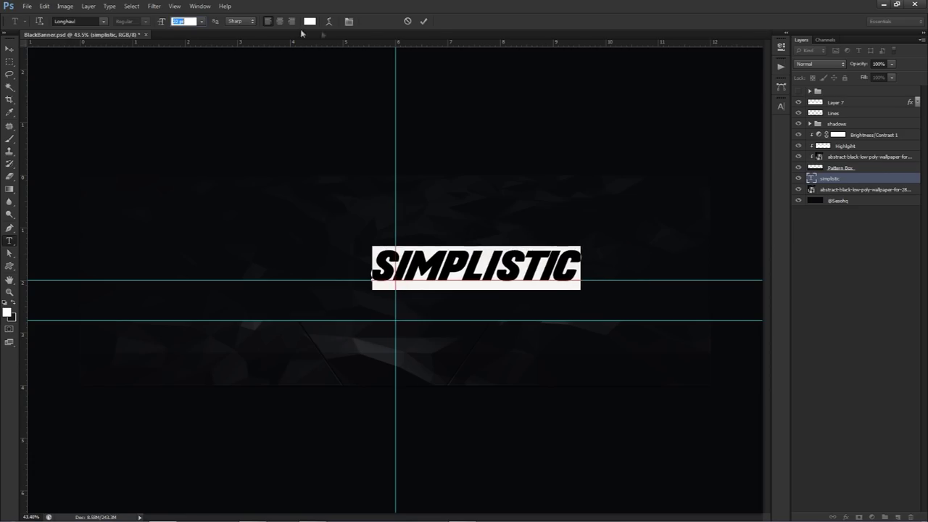
click(423, 22)
key(v)
drag(513, 214, 453, 270)
Duplicate the title directly below itself and change the copy's text to "BANNER DESIGN".
key(t)
double_click(438, 309)
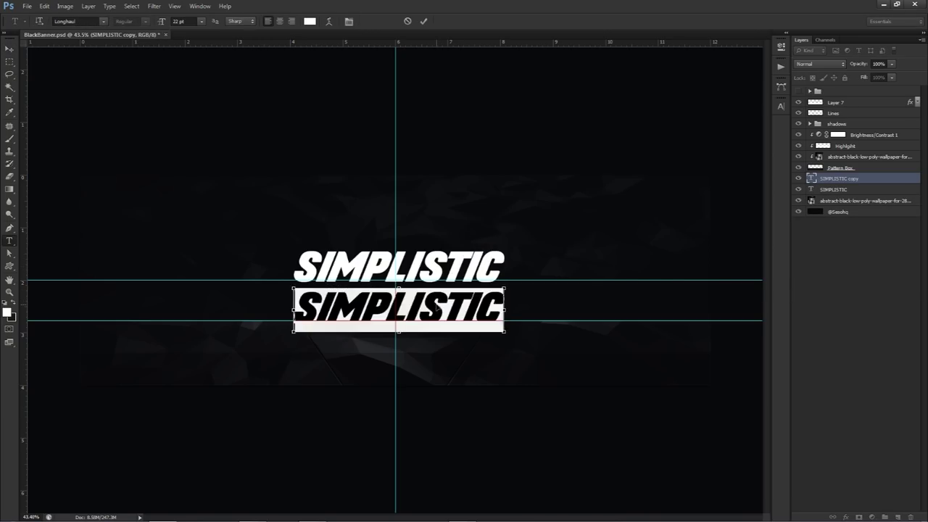
text(BANNER DESIGN)
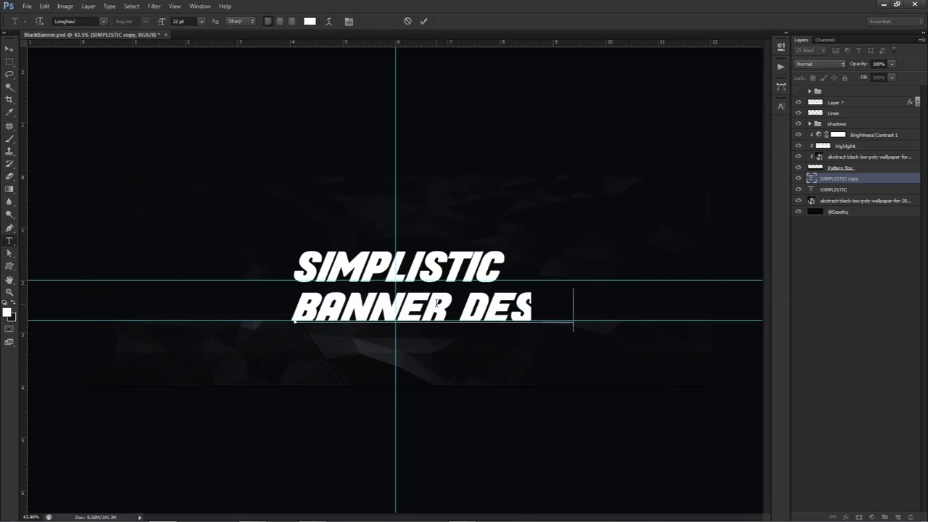
Set the whole BANNER DESIGN text to 10 pt in bright cyan and commit it.
key(ctrl+a)
click(781, 106)
double_click(688, 126)
text(10)
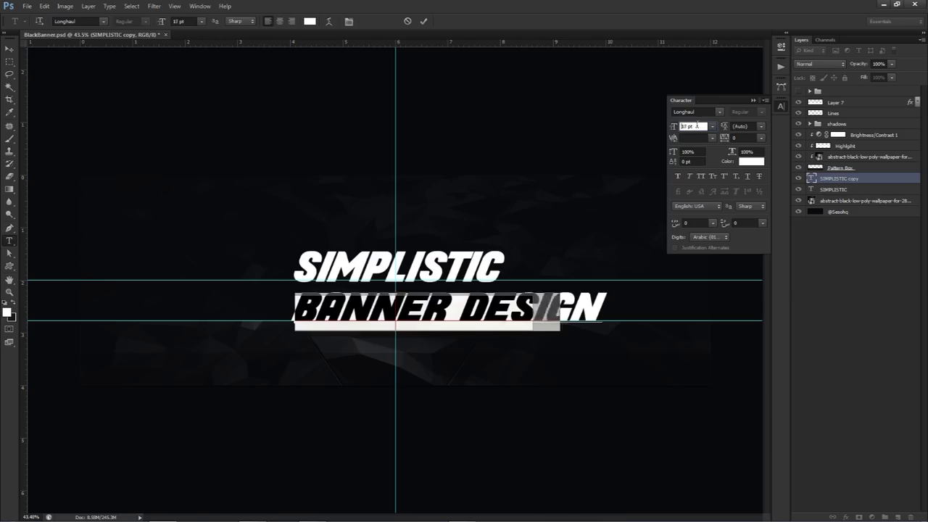
key(Return)
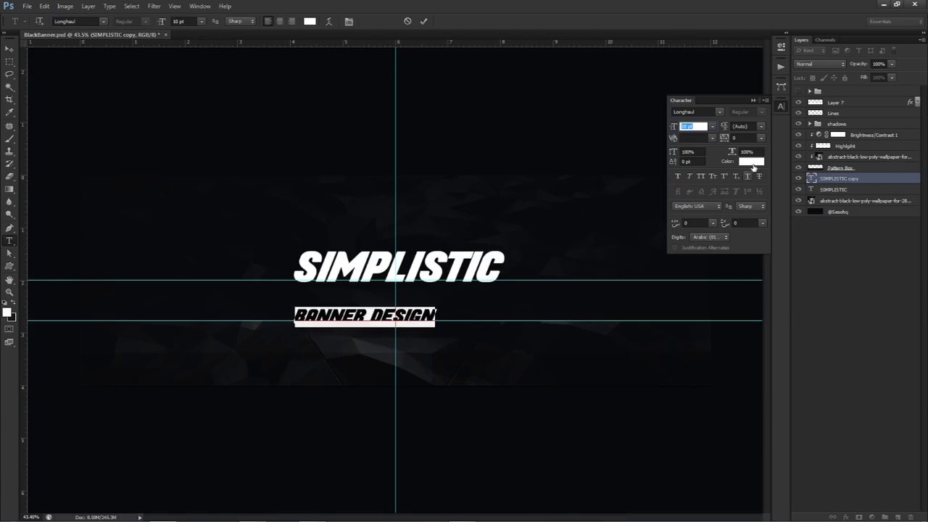
click(751, 161)
drag(437, 245, 438, 255)
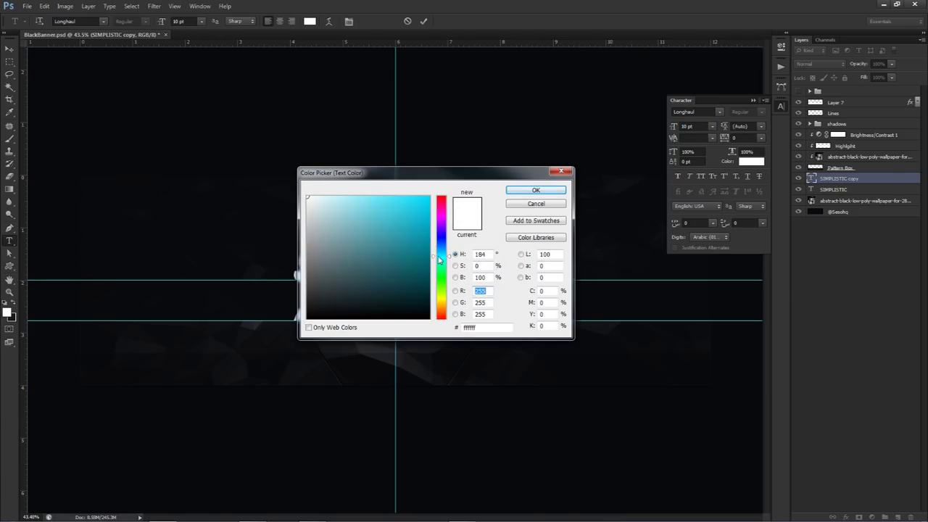
click(406, 220)
key(Return)
click(424, 21)
Reduce the BANNER DESIGN text to 7 pt and centre it directly beneath the SIMPLISTIC title.
key(v)
drag(477, 302, 482, 232)
click(699, 126)
text(7)
key(Return)
key(ctrl+z)
key(t)
key(v)
drag(457, 303, 461, 260)
key(t)
double_click(435, 245)
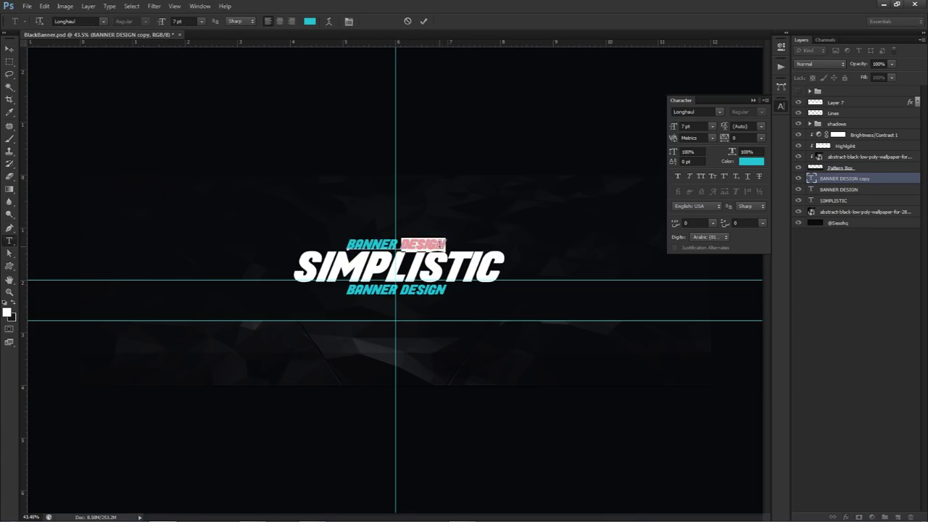
key(ctrl+a)
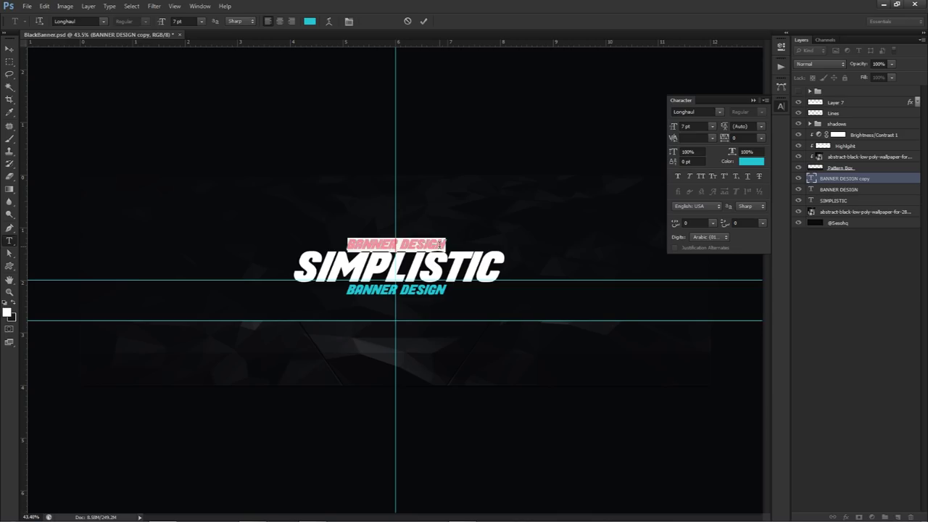
text(WWW.SESOHQ)
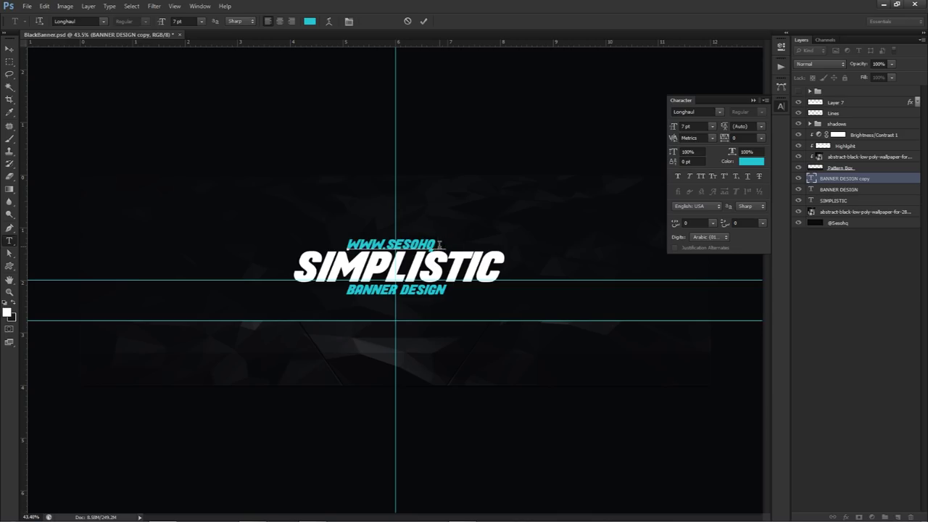
text(.COM)
key(ctrl+a)
click(698, 112)
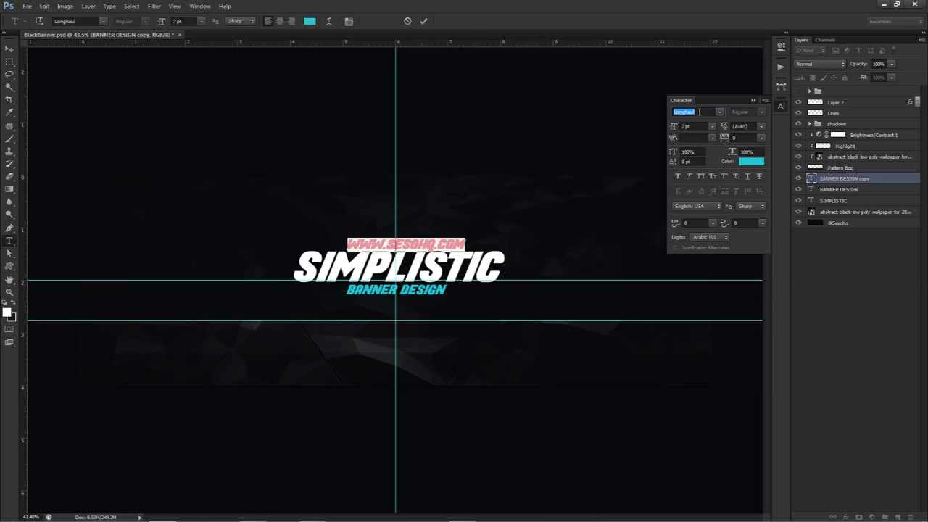
key(Return)
click(697, 125)
key(Down)
key(Down)
key(Down)
key(Down)
key(Down)
key(Up)
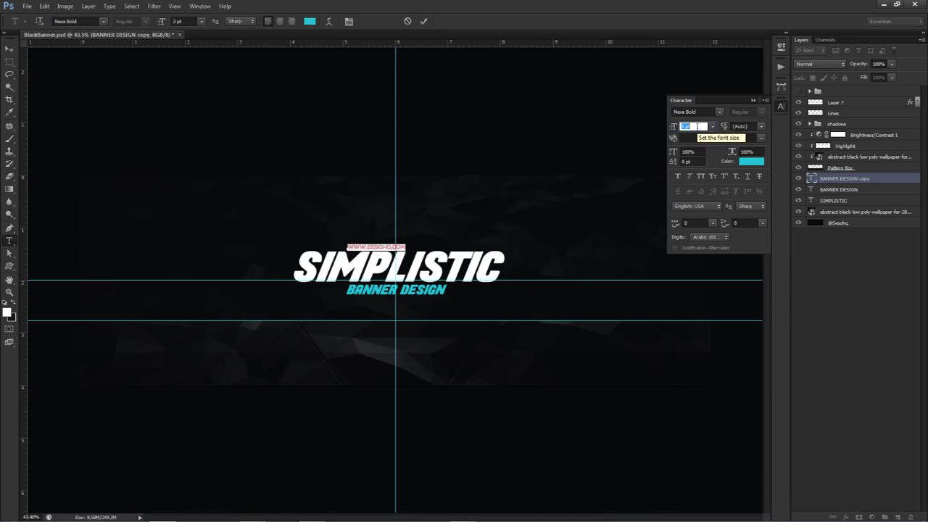
click(751, 161)
drag(444, 181, 578, 203)
click(399, 265)
key(Return)
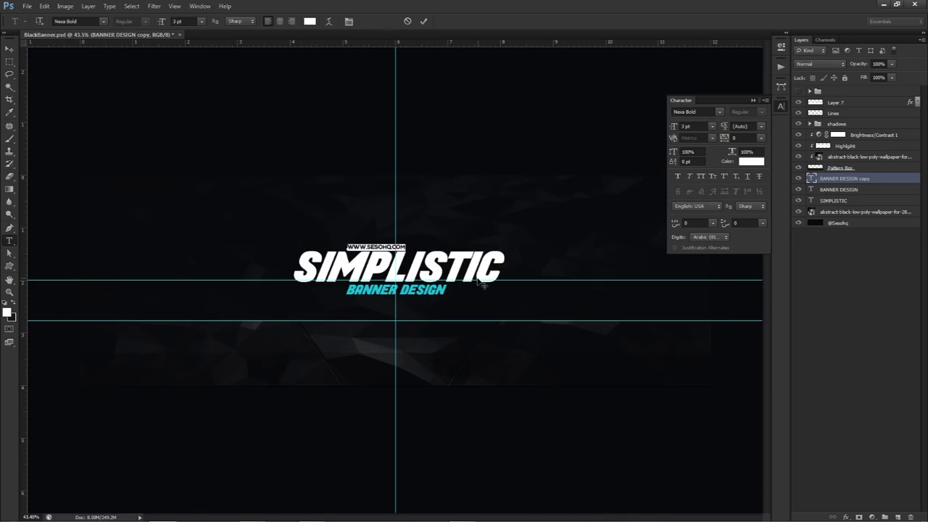
click(423, 21)
key(v)
drag(471, 213, 481, 226)
key(Up)
key(Up)
key(Up)
key(Up)
key(Up)
key(Up)
key(Left)
key(Left)
key(Left)
key(Left)
key(Up)
key(Up)
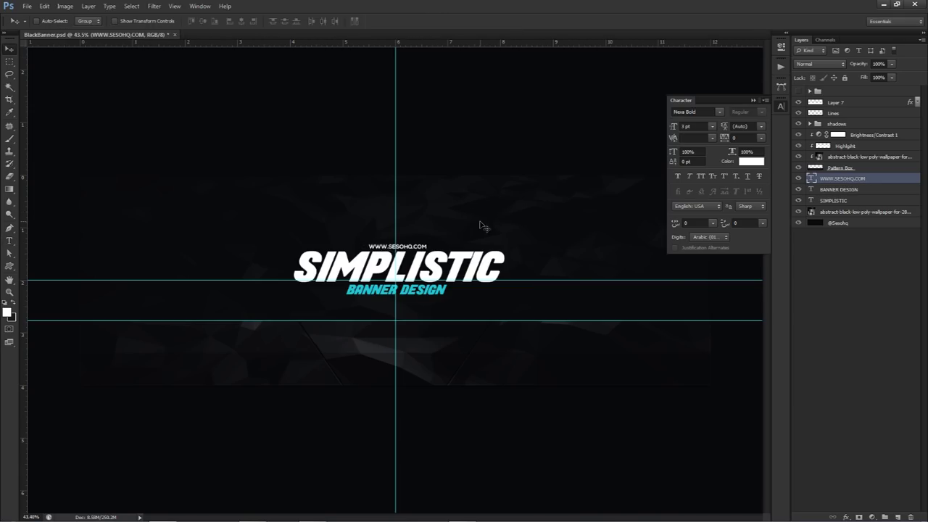
key(ctrl+semicolon)
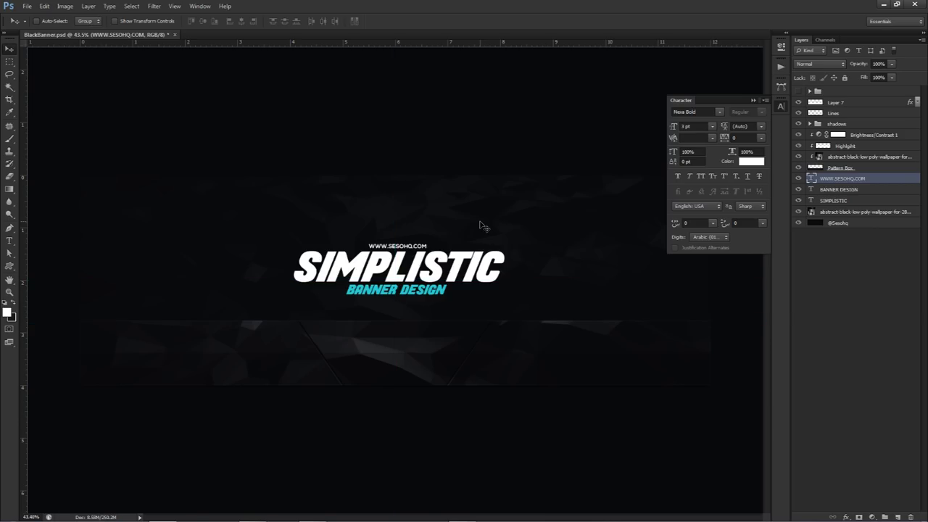
Add a layer above the background wallpaper and select a banner-wide rectangle starting slightly above the lower strip.
click(798, 91)
click(799, 91)
click(838, 212)
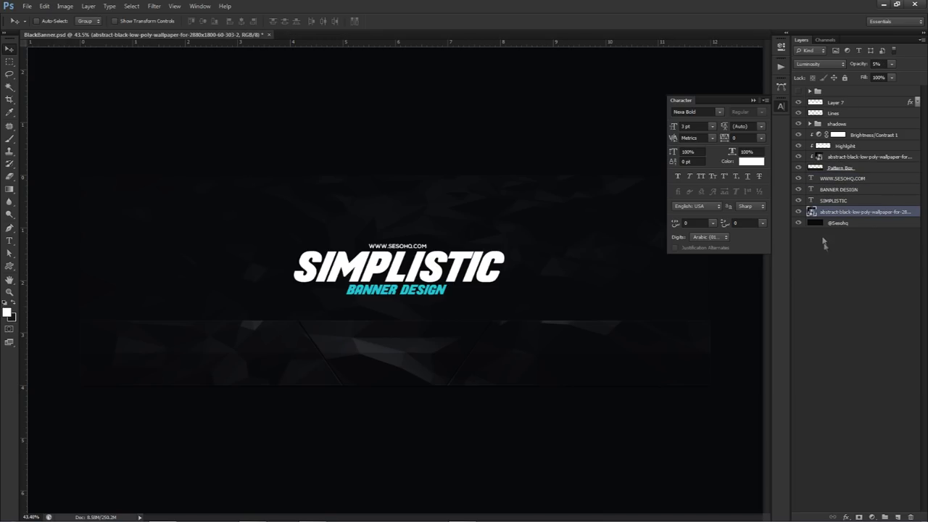
click(899, 516)
key(m)
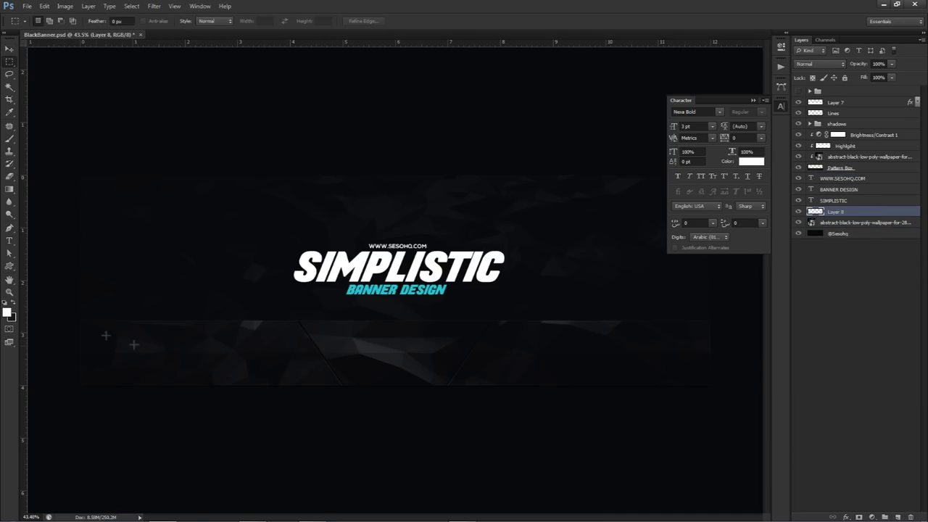
drag(80, 312, 710, 370)
drag(576, 346, 573, 346)
Fill the selection with the cyan sampled from the BANNER DESIGN text.
click(7, 312)
drag(372, 288, 376, 288)
key(Return)
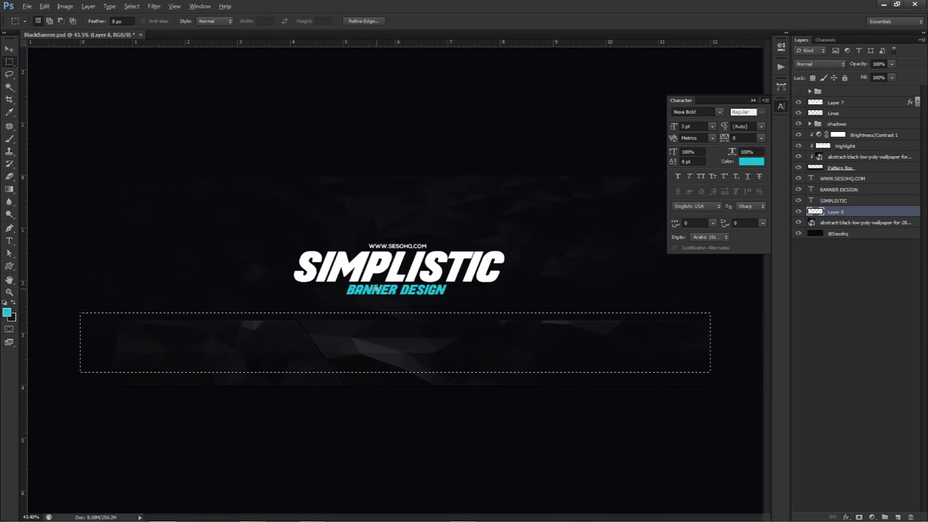
key(shift+alt+BackSpace)
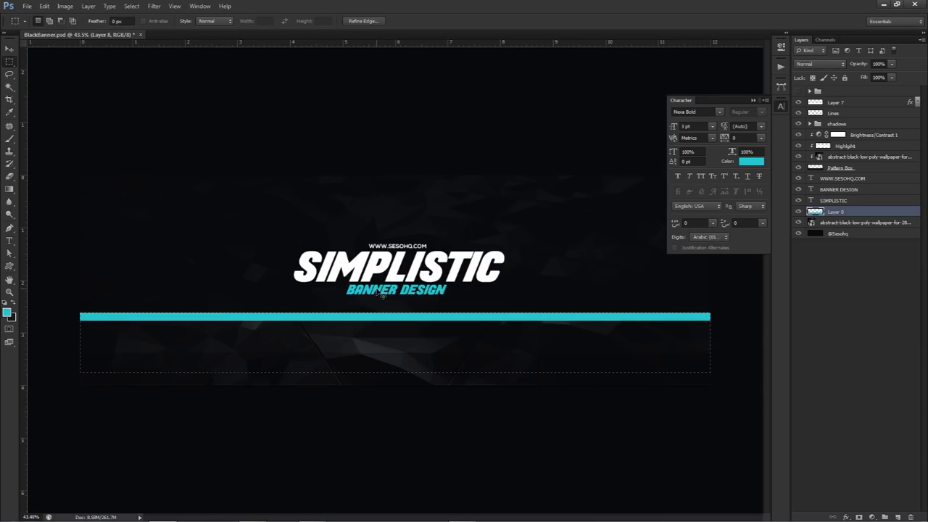
Deselect and nudge the cyan bar down so only a thin line shows above the lower strip.
key(ctrl+d)
key(v)
key(Down)
key(Down)
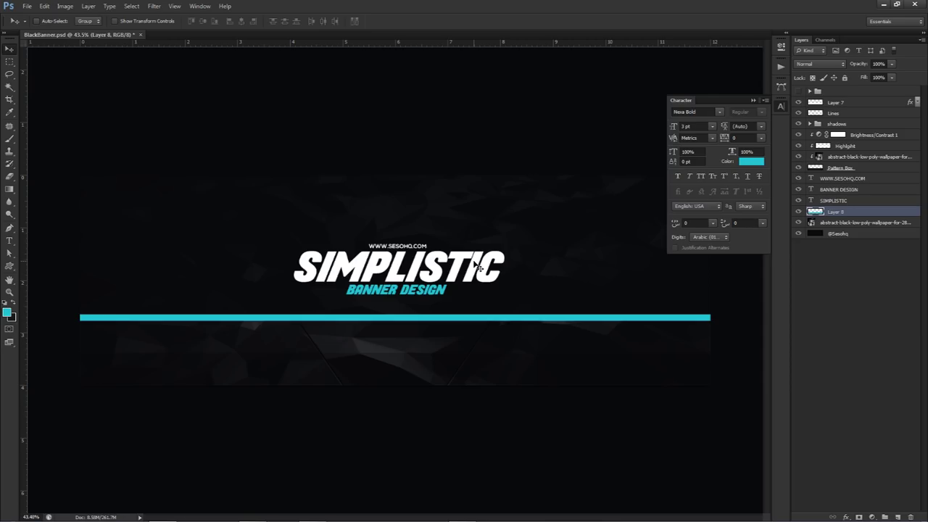
key(Down)
key(Down)
key(Down)
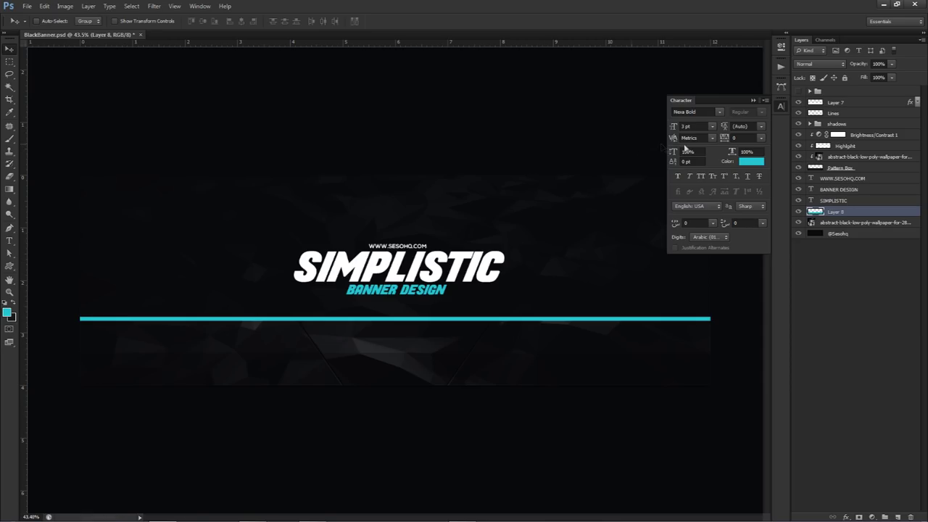
On a new layer above Layer 7, dab a very large soft white brush above the banner's top centre as a glow.
click(779, 107)
click(820, 91)
click(833, 102)
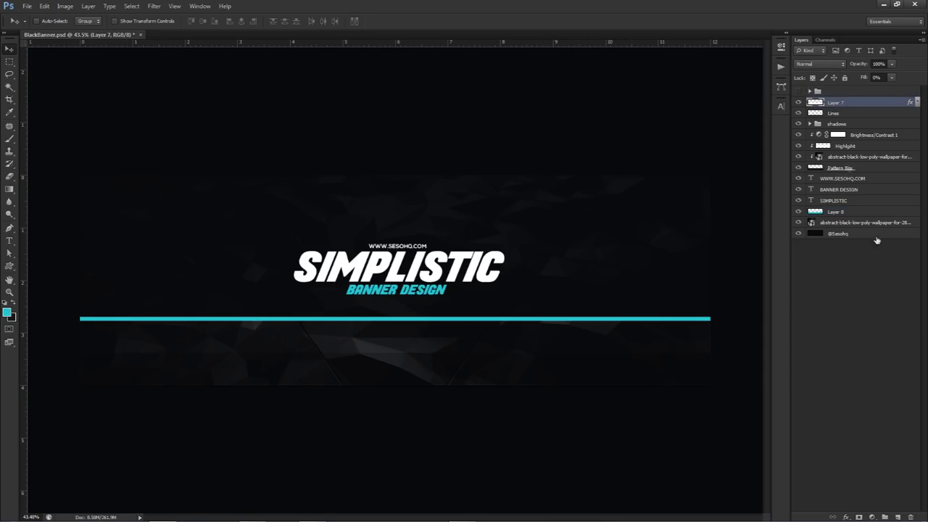
click(899, 516)
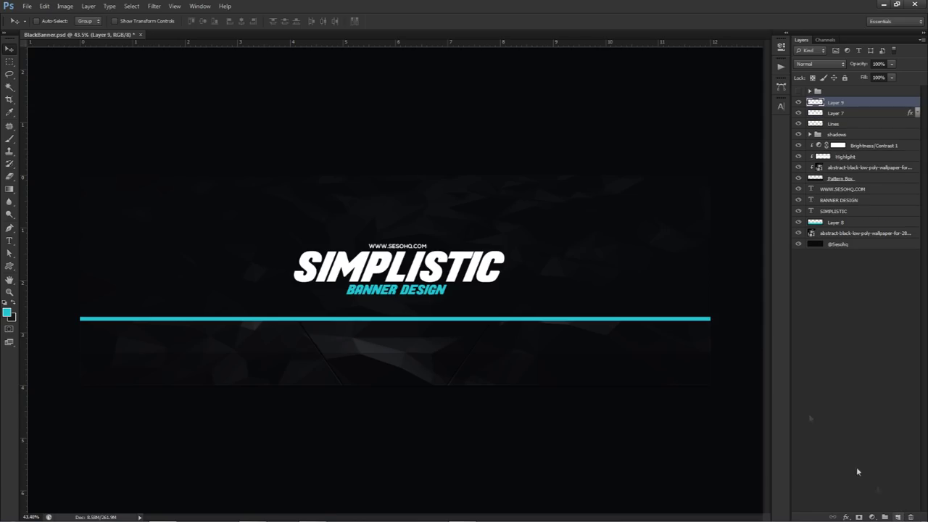
key(b)
mouse_move(366, 249)
mouse_down()
mouse_move(536, 242)
mouse_move(395, 265)
mouse_move(435, 275)
mouse_move(377, 265)
mouse_up()
scroll(395, 279, down, 4)
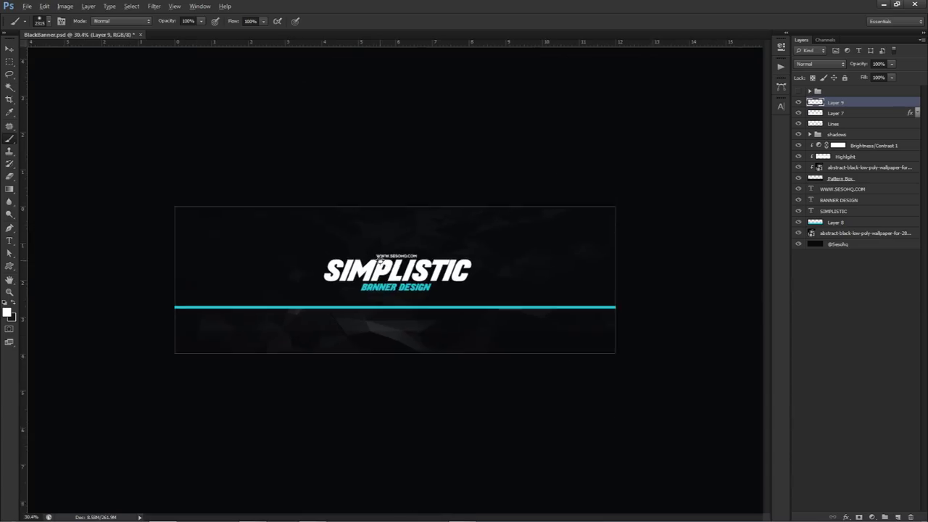
drag(417, 264, 428, 261)
click(403, 137)
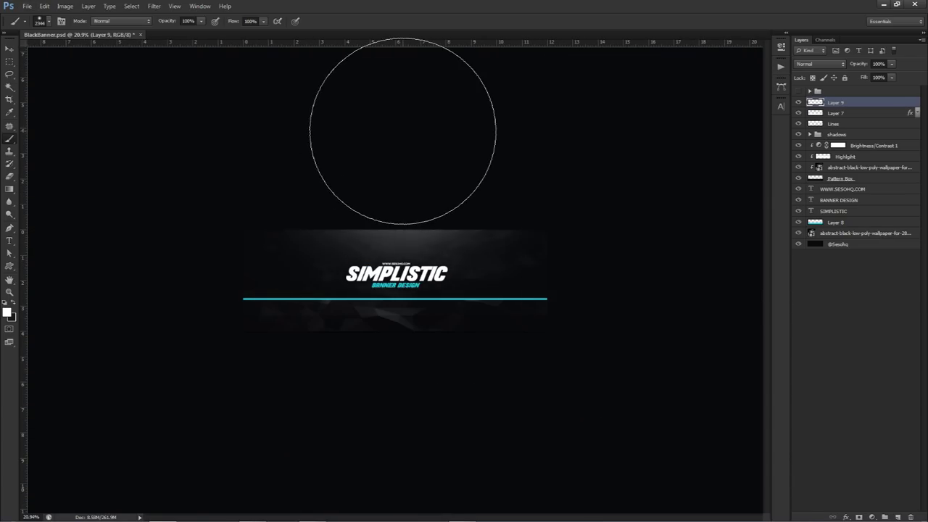
Lower the white glow layer's opacity to 46%.
key(ctrl+0)
scroll(407, 142, up, 1)
scroll(407, 143, down, 1)
drag(888, 65, 880, 78)
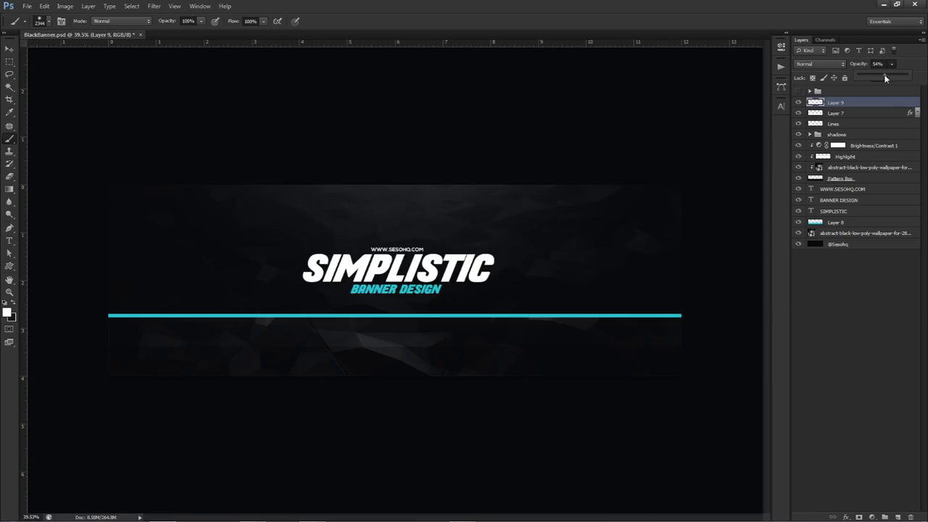
drag(880, 76, 879, 77)
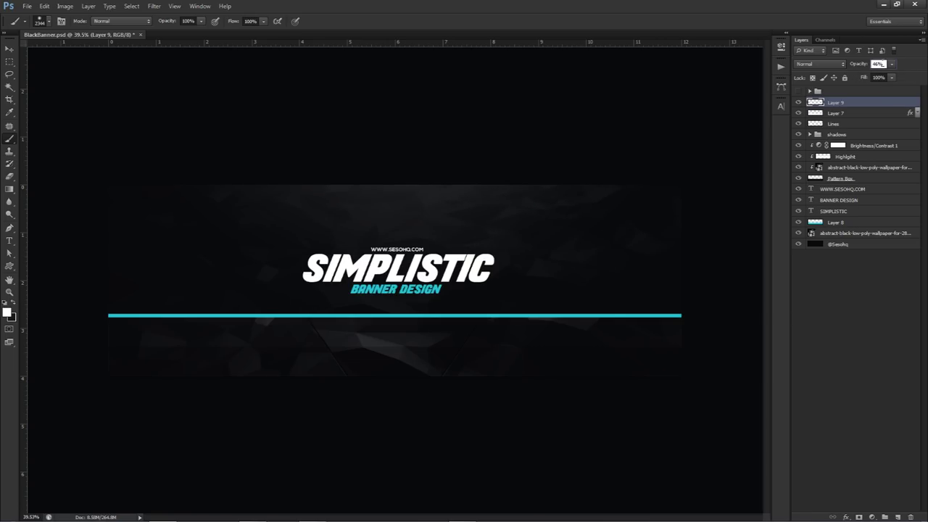
Add a Brightness/Contrast adjustment layer with brightness -20 and contrast 20.
click(871, 517)
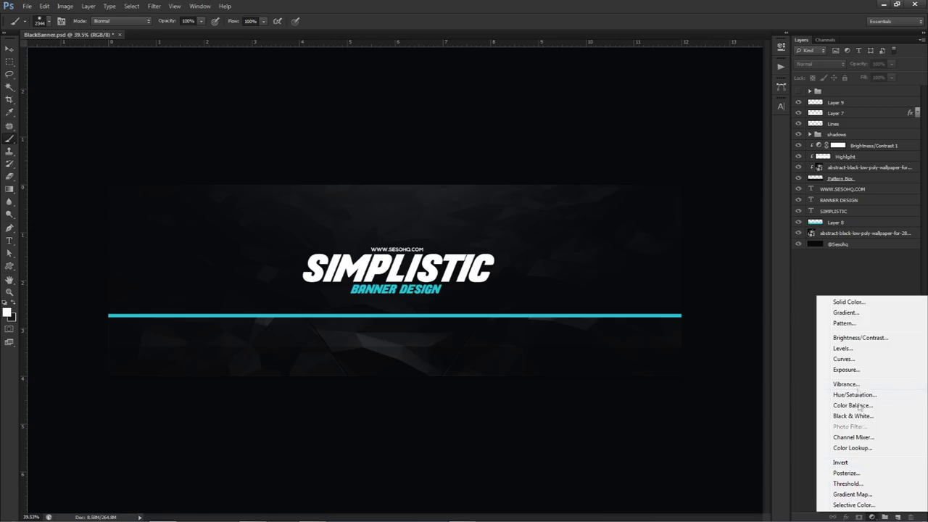
click(855, 338)
click(749, 85)
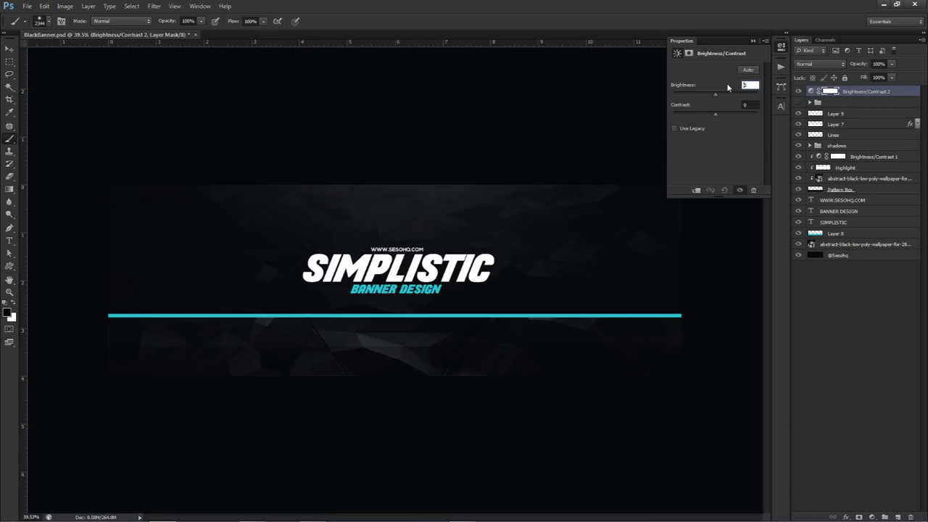
text(-200)
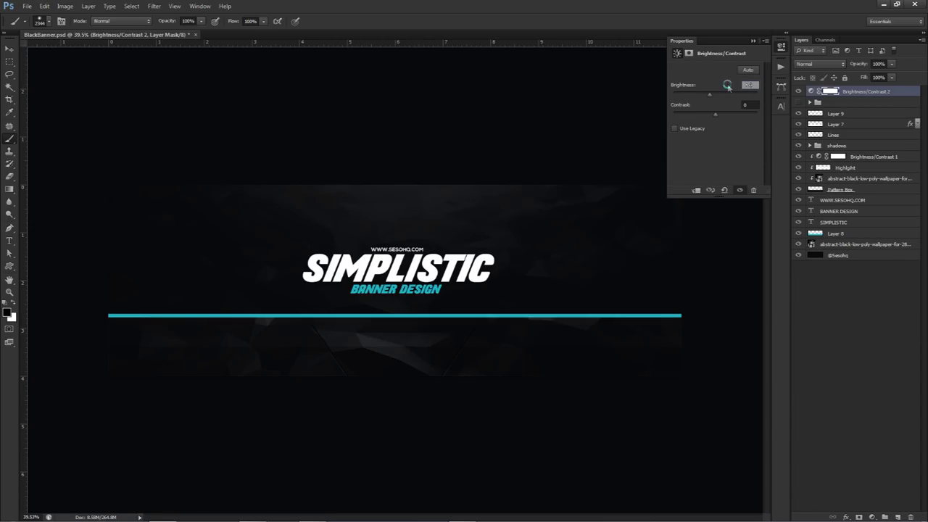
key(Return)
key(Return)
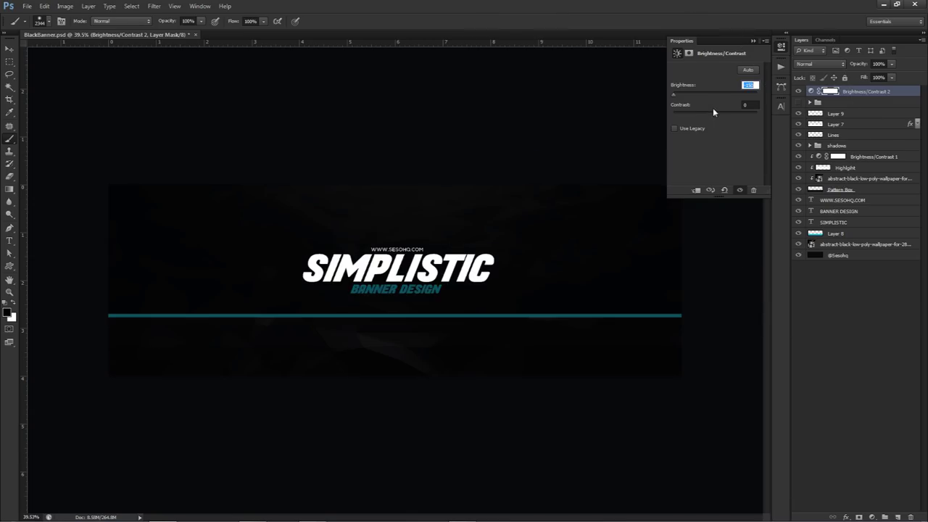
text(-20)
key(Tab)
text(20)
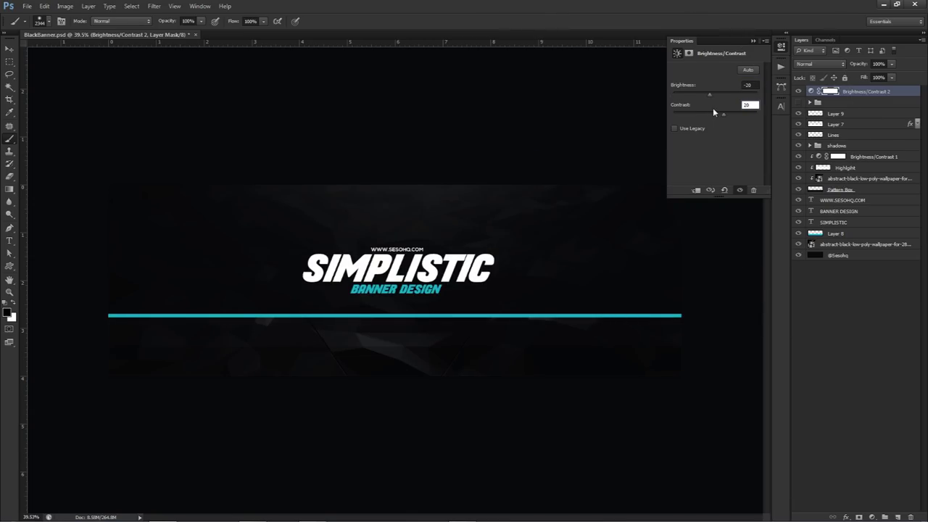
Compare the banner with and without the new Brightness/Contrast adjustment and move that layer below the hidden group.
click(799, 91)
click(800, 91)
key(v)
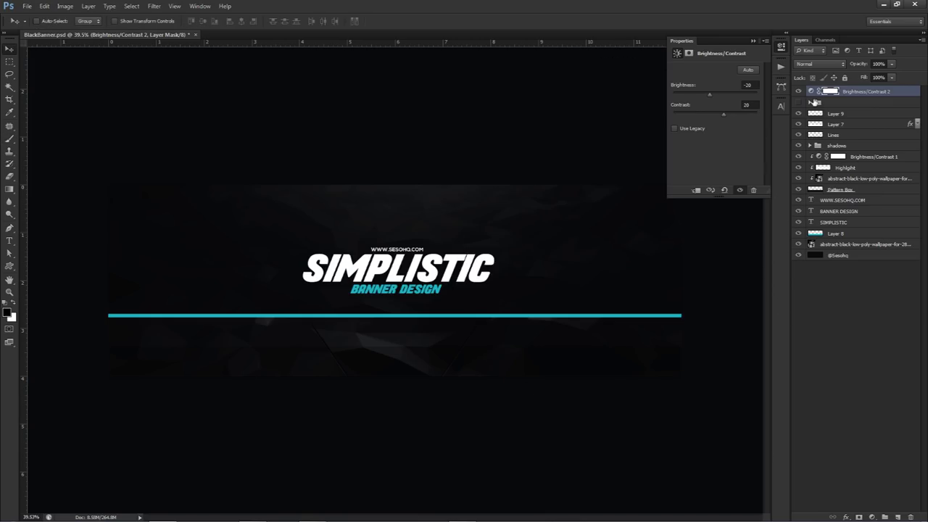
drag(846, 93, 846, 108)
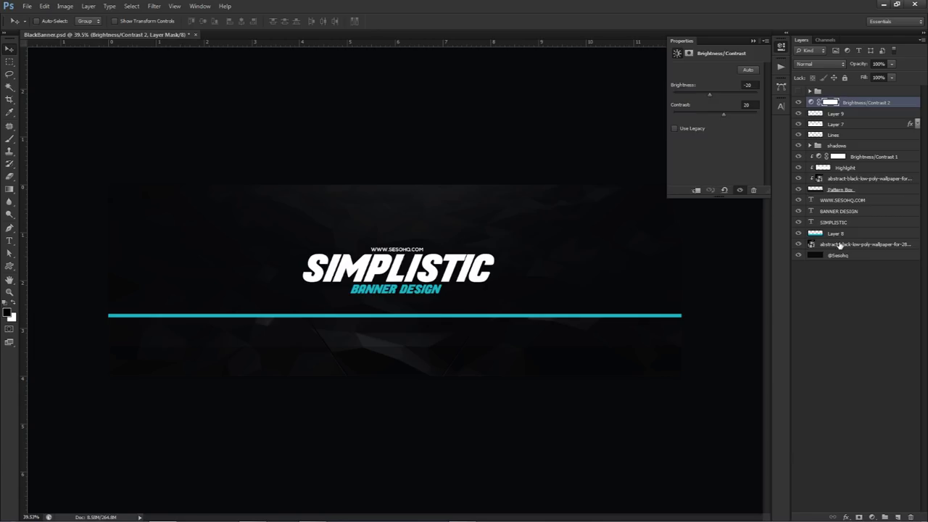
Group all layers from the new Brightness/Contrast adjustment down to the background wallpaper and name the group "Tutorial".
shift+click(840, 245)
key(ctrl+g)
double_click(837, 102)
text(Tutorial)
key(Return)
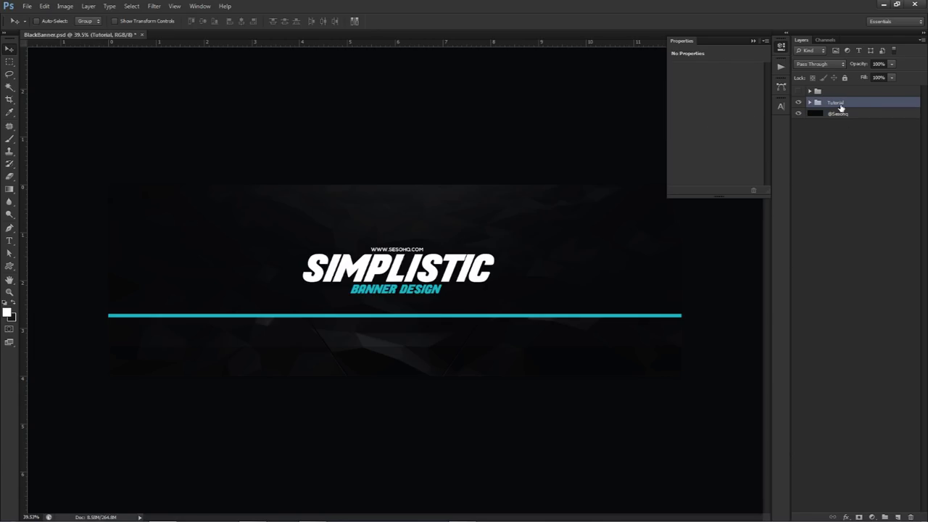
Compare the Tutorial group's banner with the original version in the hidden group, leaving only the Tutorial group visible.
click(799, 102)
click(799, 91)
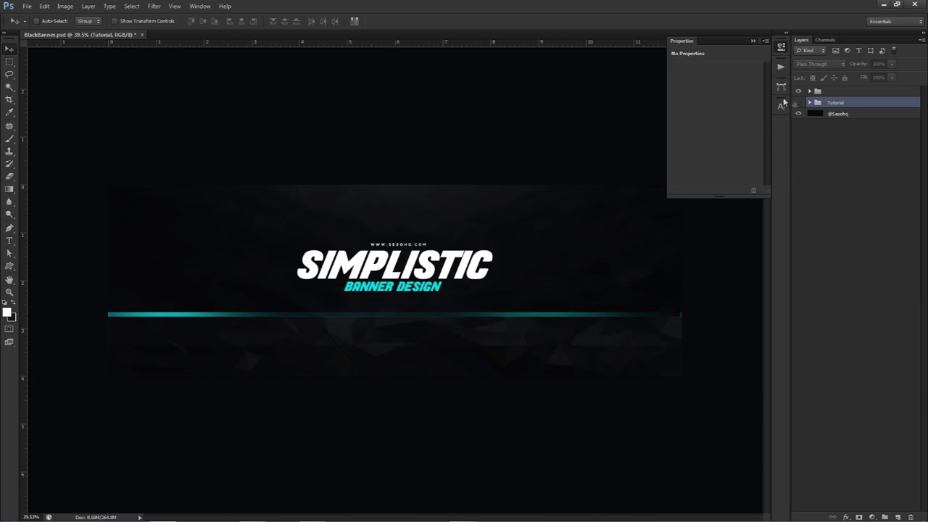
click(799, 102)
click(799, 91)
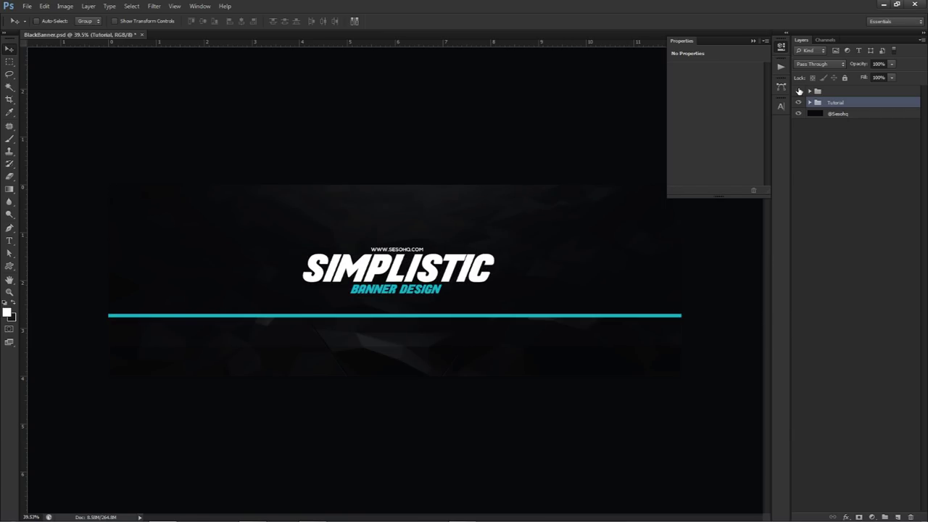
Move the low-poly background wallpaper layer above the cyan line layer (Layer 8) in the Tutorial group and check its effect.
click(809, 102)
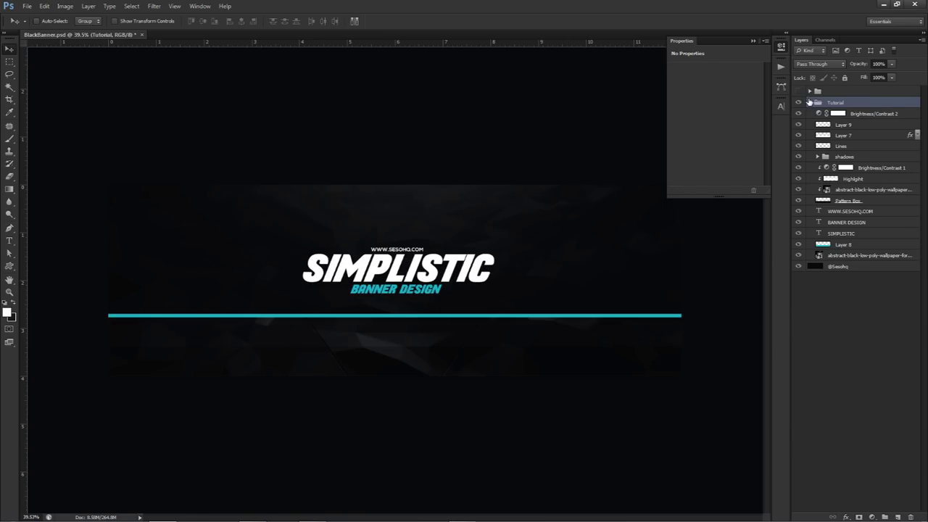
drag(839, 257, 841, 246)
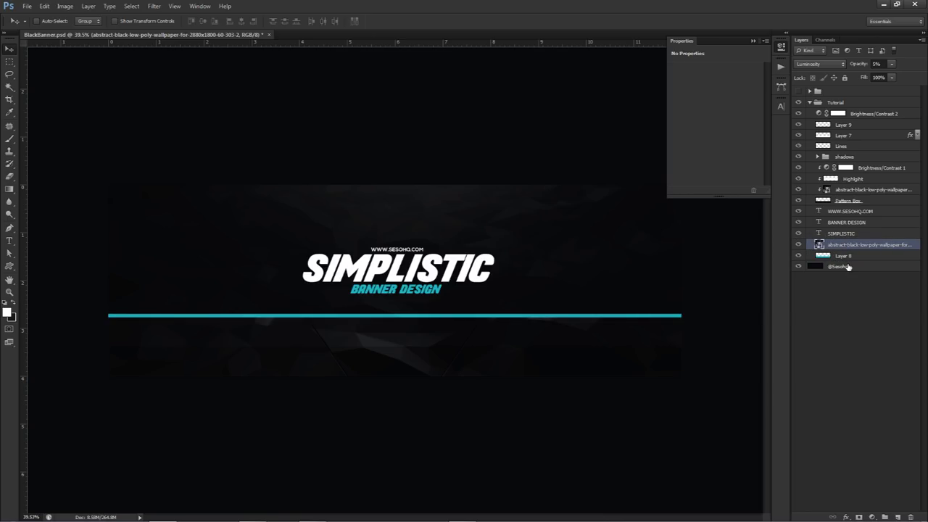
click(799, 245)
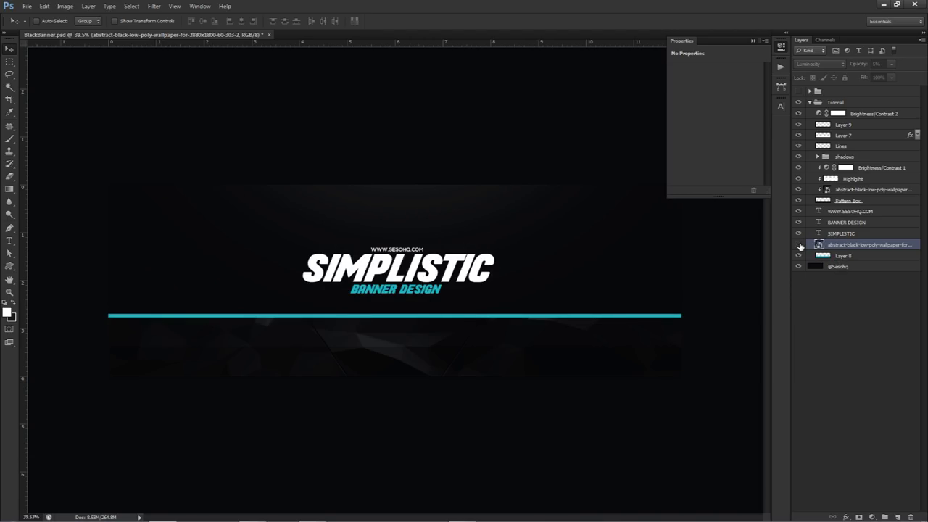
click(799, 245)
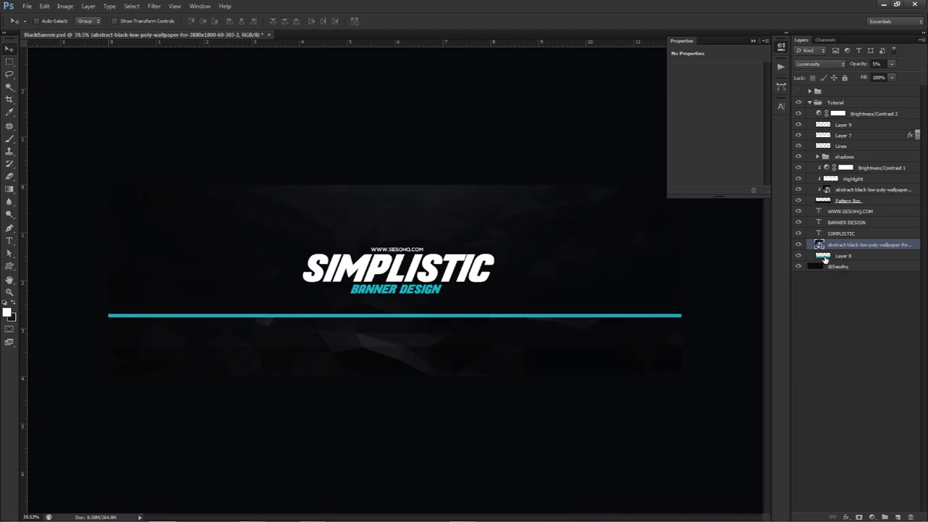
ctrl+click(837, 267)
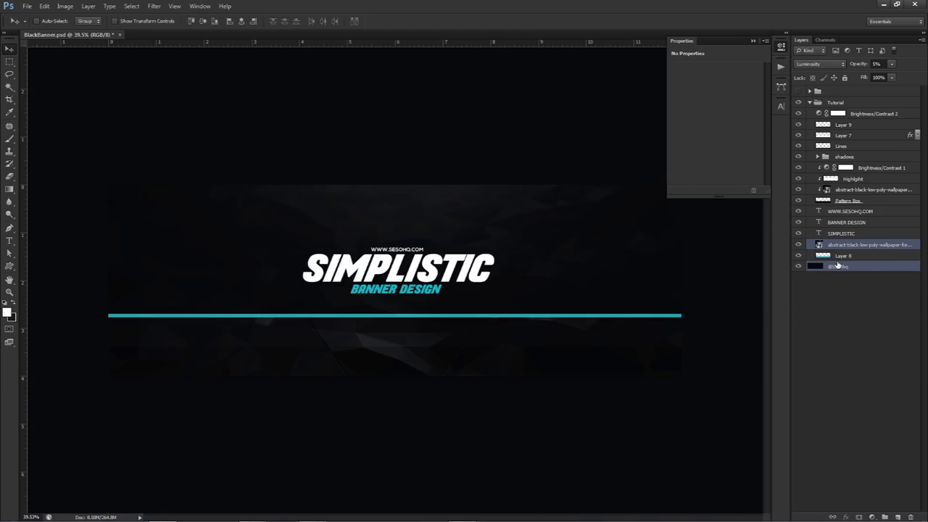
key(ctrl+j)
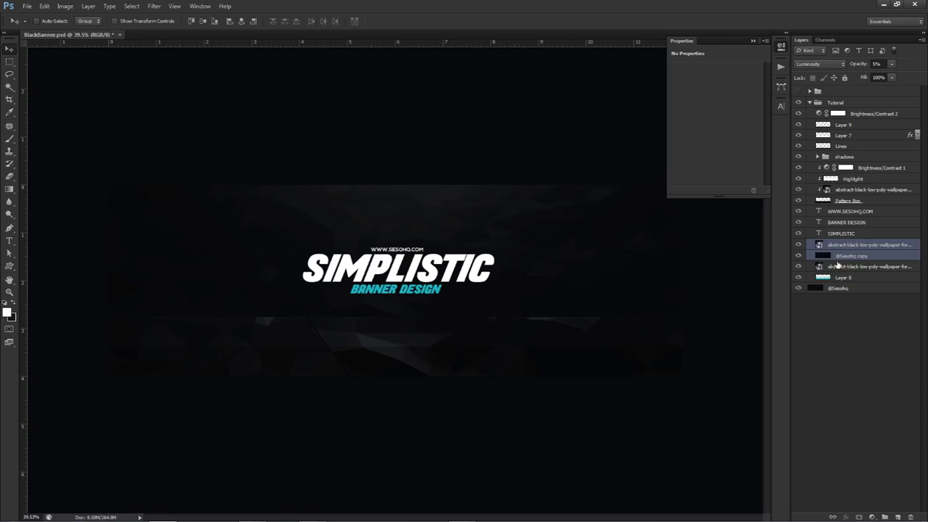
key(ctrl+e)
mouse_move(841, 247)
mouse_down()
mouse_move(834, 261)
mouse_move(846, 270)
mouse_move(847, 255)
mouse_up()
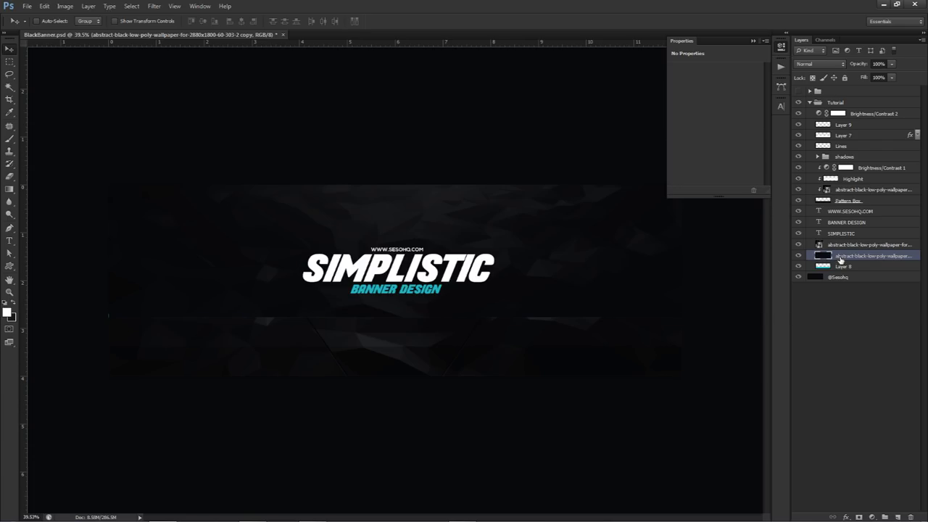
Try trimming the merged copy to Layer 8's outline and moving Layer 8 above it.
ctrl+click(827, 266)
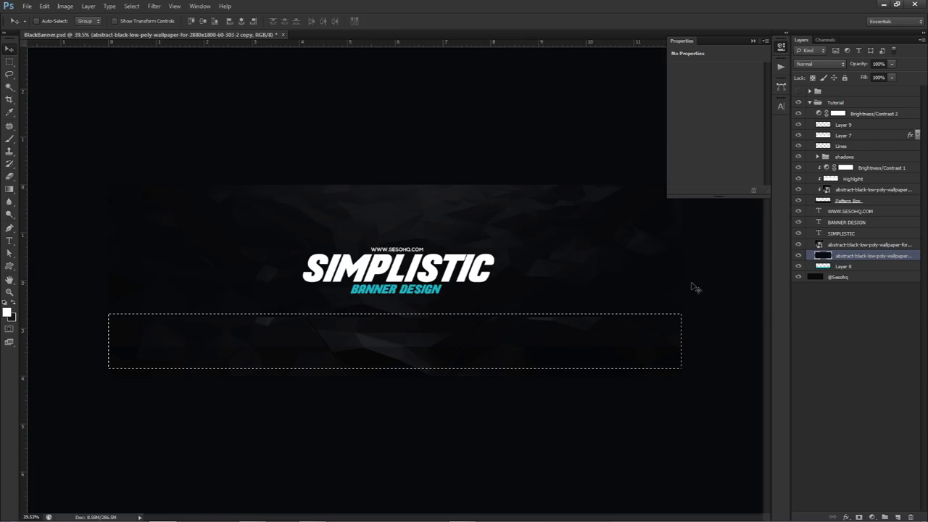
key(m)
right_click(625, 303)
click(659, 319)
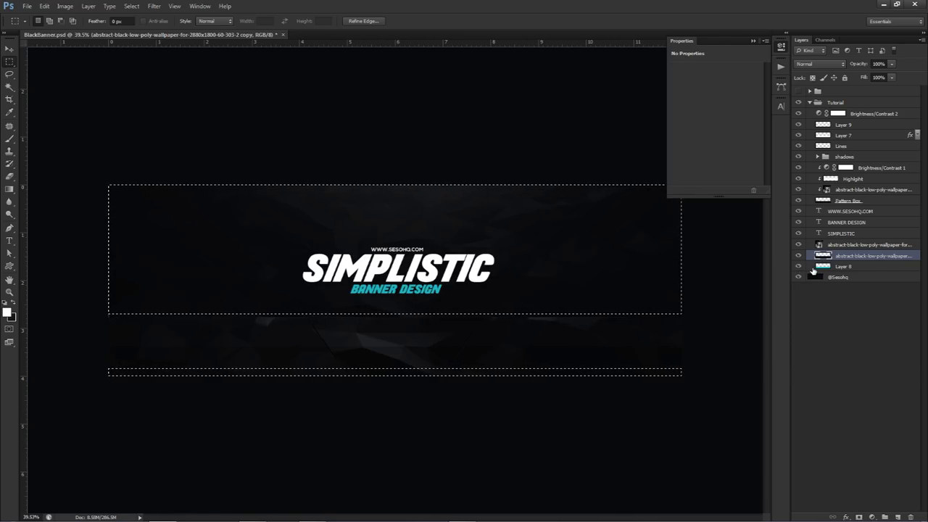
key(ctrl+d)
click(840, 266)
drag(841, 266, 854, 253)
key(v)
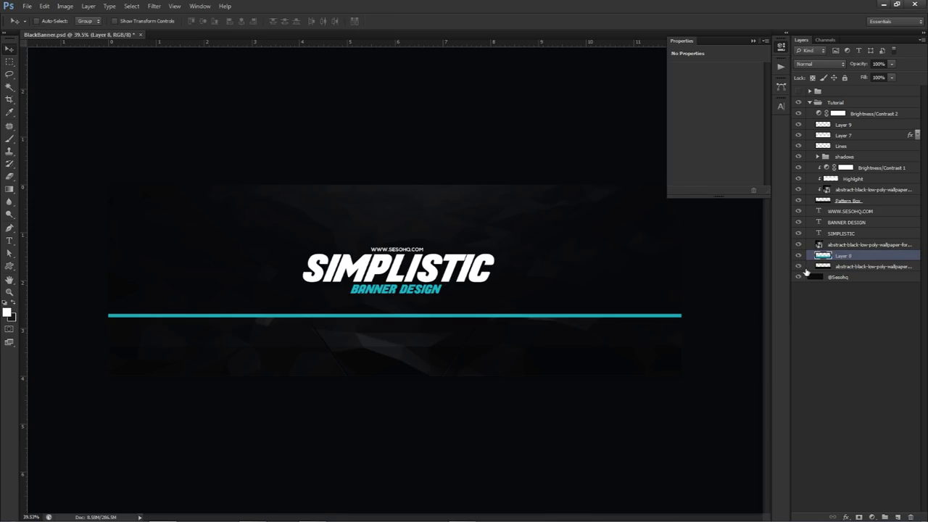
Undo the layer reordering and the trimming of the merged copy, and clear the selection.
key(ctrl+alt+z)
key(ctrl+alt+z)
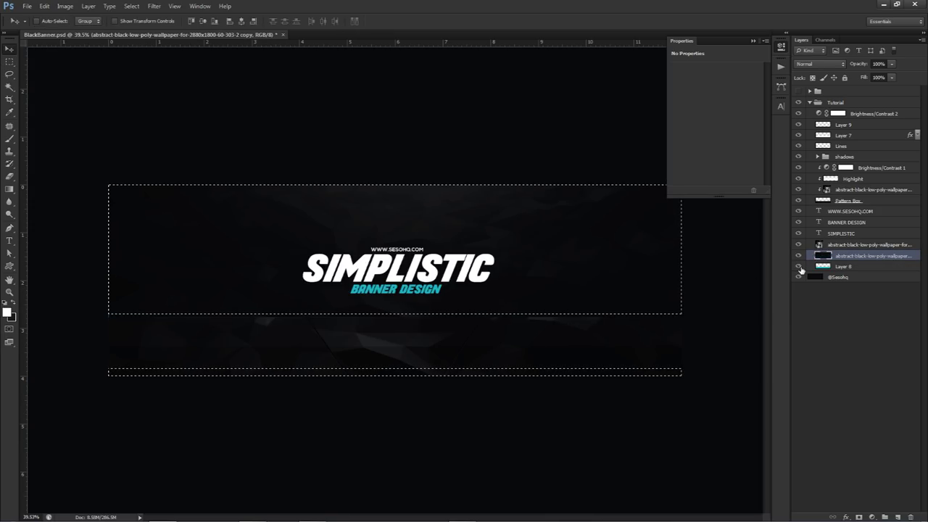
key(ctrl+d)
Apply a Gaussian Blur to the merged wallpaper copy.
mouse_move(840, 258)
mouse_down()
mouse_move(841, 272)
mouse_move(841, 254)
mouse_up()
drag(530, 232, 603, 290)
click(155, 5)
mouse_move(177, 103)
click(287, 172)
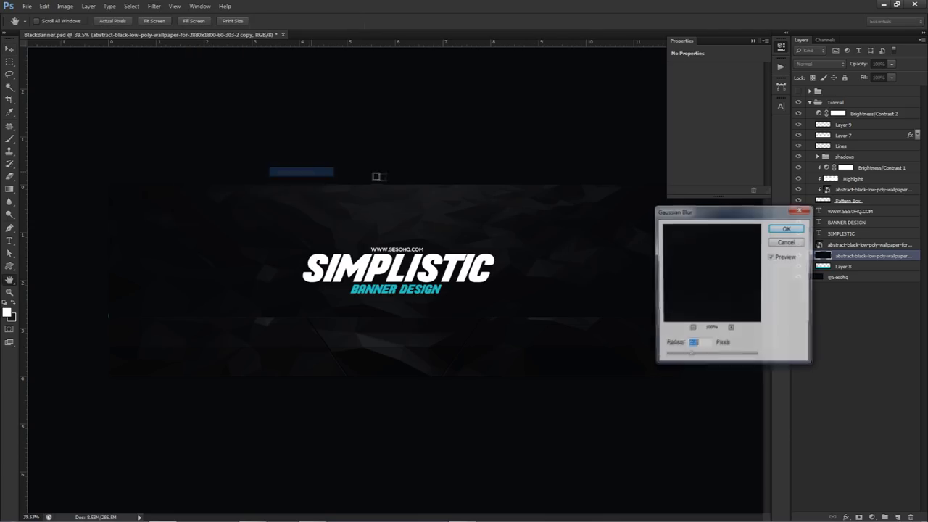
click(788, 232)
Erase soft patches of the merged copy along the cyan line with the Eraser.
drag(635, 312, 598, 289)
key(e)
mouse_move(259, 352)
mouse_down()
mouse_move(318, 353)
mouse_move(252, 366)
mouse_move(528, 387)
mouse_move(498, 376)
mouse_move(377, 375)
mouse_move(632, 344)
mouse_move(740, 292)
mouse_move(664, 247)
mouse_move(370, 266)
mouse_move(217, 382)
mouse_move(141, 384)
mouse_up()
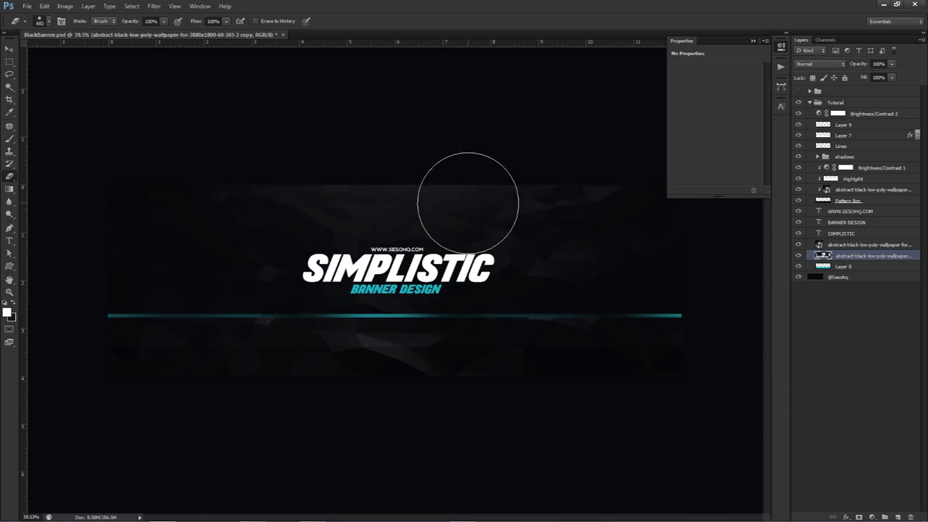
Delete the partly erased merged copy and rename the background wallpaper layer "Pattern".
key(v)
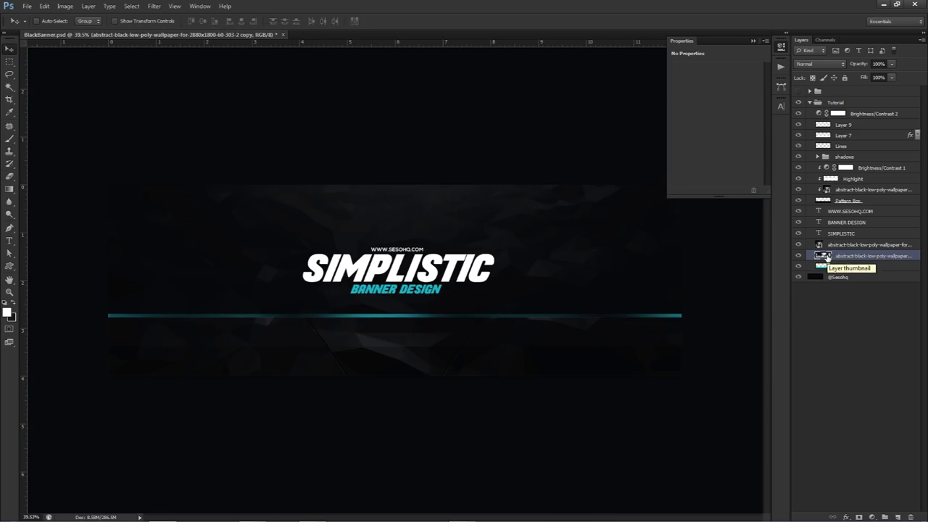
key(Delete)
click(840, 247)
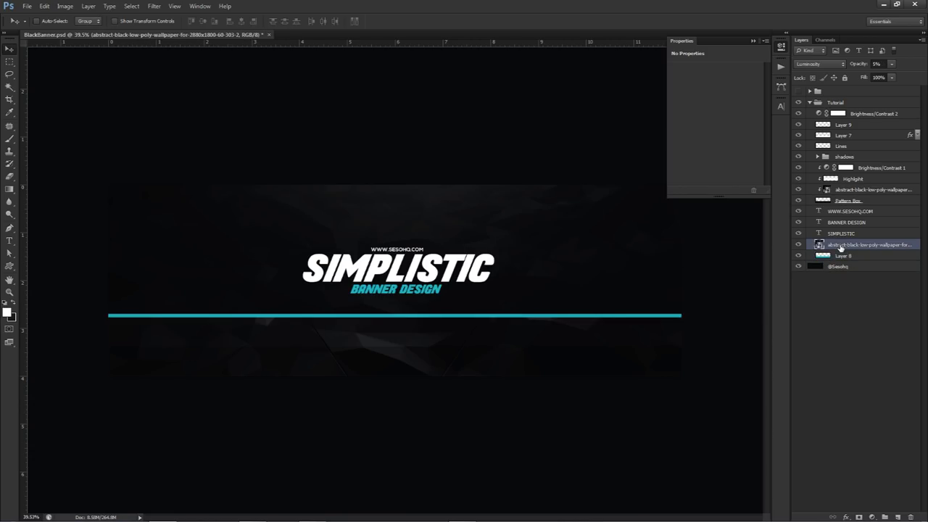
double_click(840, 247)
text(Pattern)
key(Return)
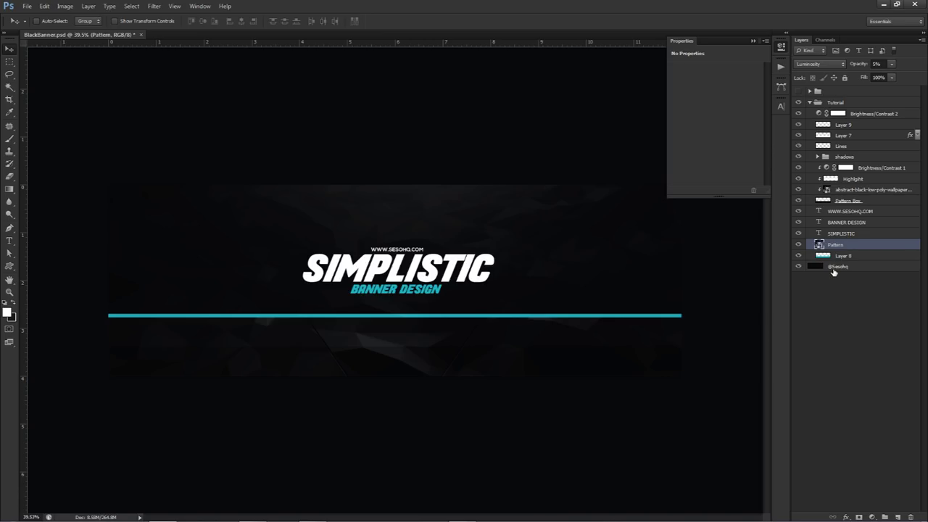
ctrl+click(833, 269)
alt+drag(839, 270, 854, 244)
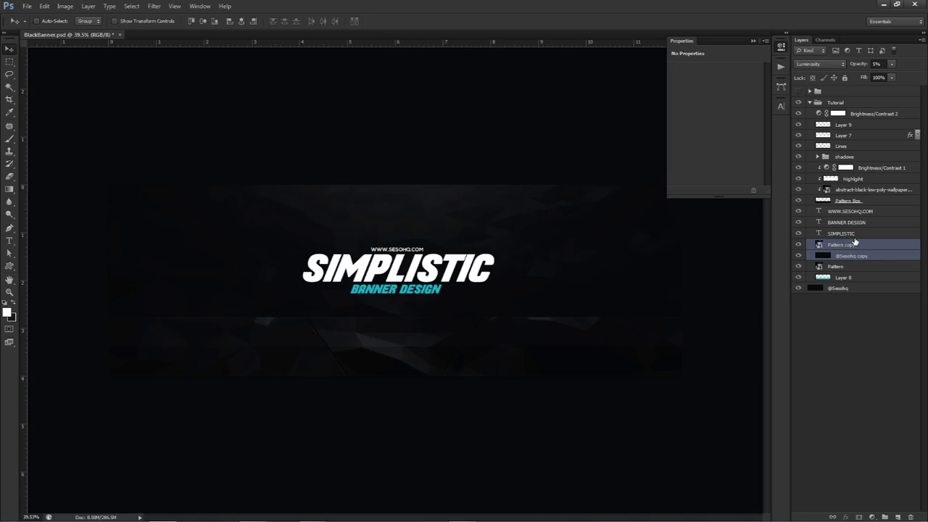
key(ctrl+e)
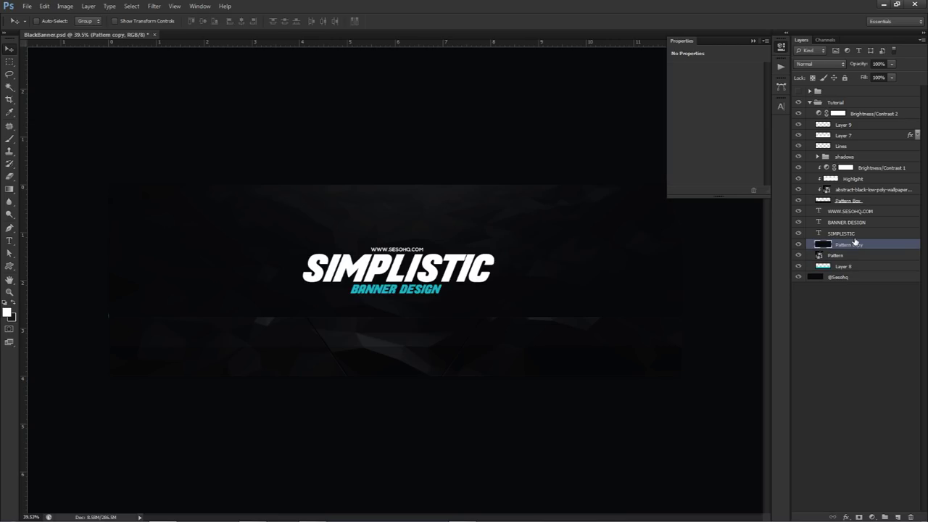
Blur the merged Pattern copy with Gaussian Blur.
click(153, 6)
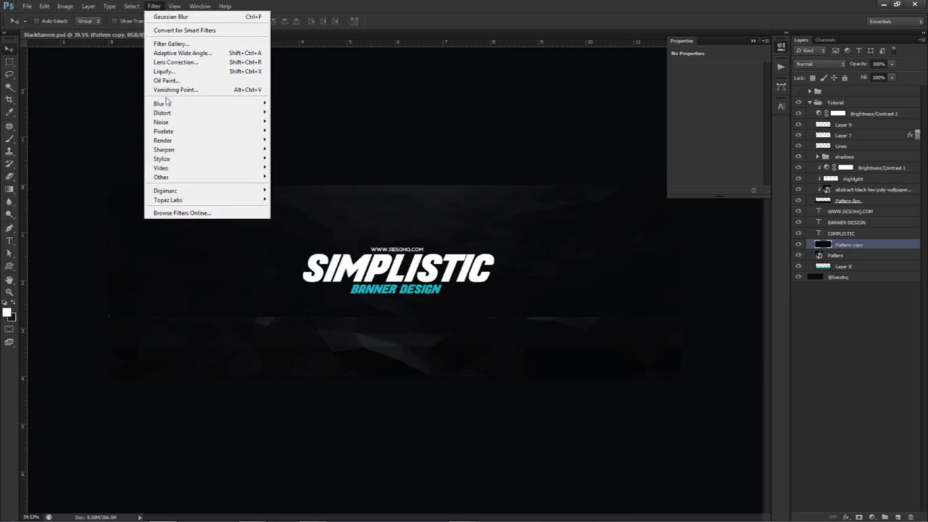
mouse_move(166, 103)
click(296, 171)
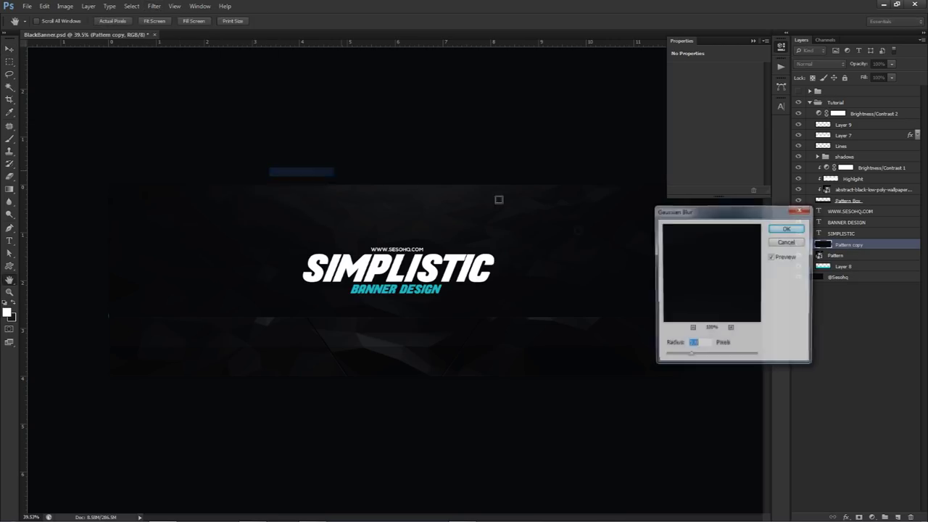
click(788, 228)
Move the blurred Pattern copy directly below the Pattern layer and rename it "erase".
drag(866, 247, 851, 258)
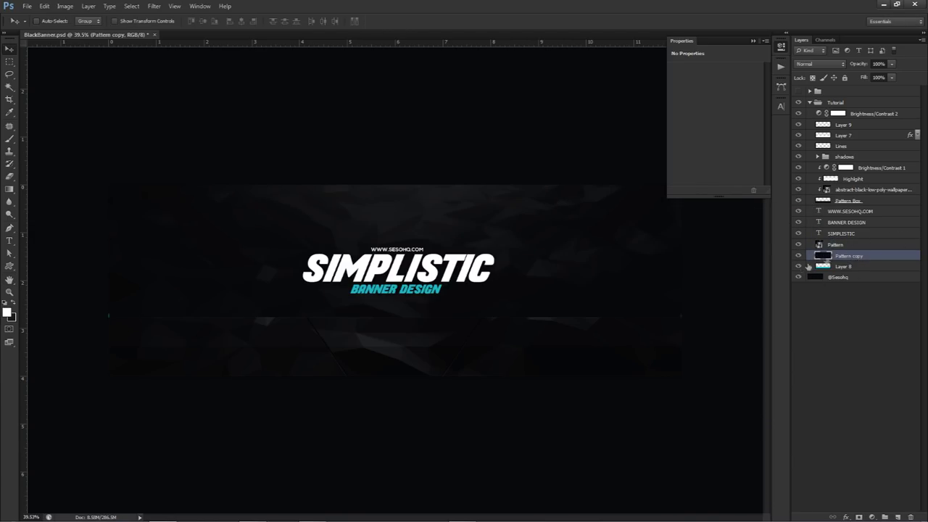
double_click(849, 256)
text(erase)
key(Return)
Erase soft patches of the "erase" layer across the banner's width so the cyan line shows through with varying intensity.
key(e)
alt+right_click(555, 266)
drag(587, 362, 536, 356)
drag(431, 357, 398, 362)
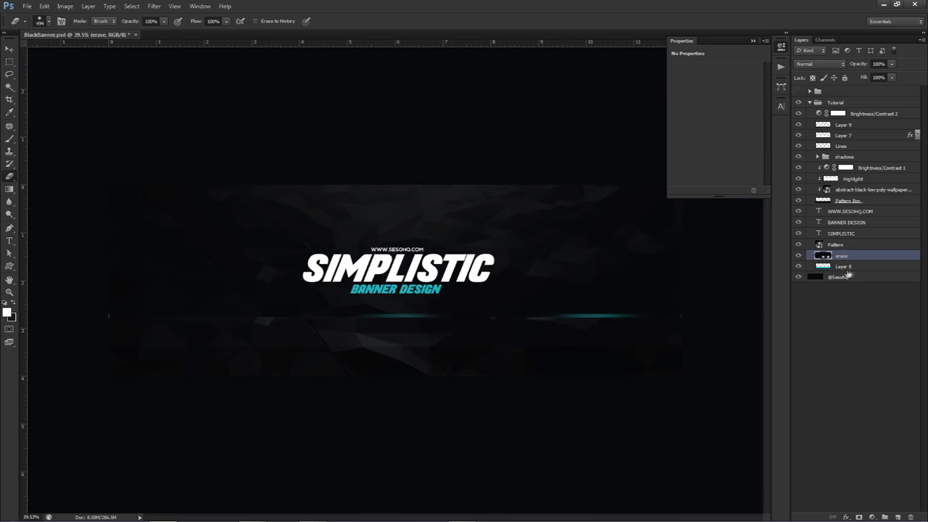
mouse_move(466, 368)
mouse_down()
mouse_move(503, 362)
mouse_move(311, 311)
mouse_up()
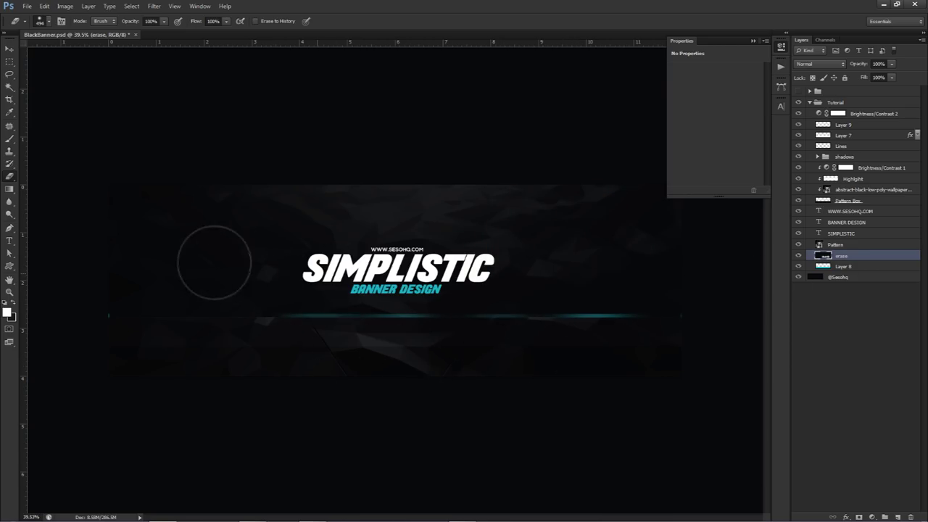
mouse_move(182, 362)
mouse_down()
mouse_move(159, 327)
mouse_move(456, 316)
mouse_move(474, 326)
mouse_move(656, 270)
mouse_move(674, 279)
mouse_move(689, 270)
mouse_up()
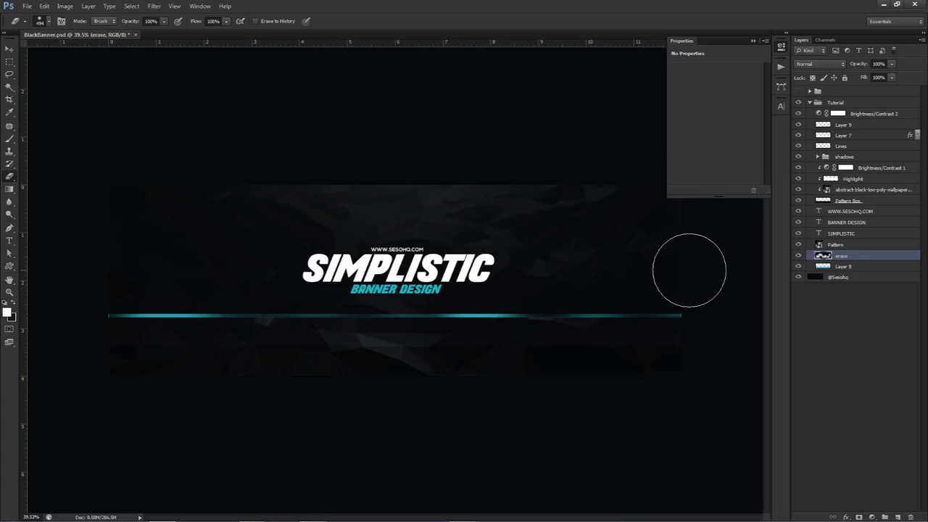
Switch back to the Move tool and collapse the Properties panel.
key(v)
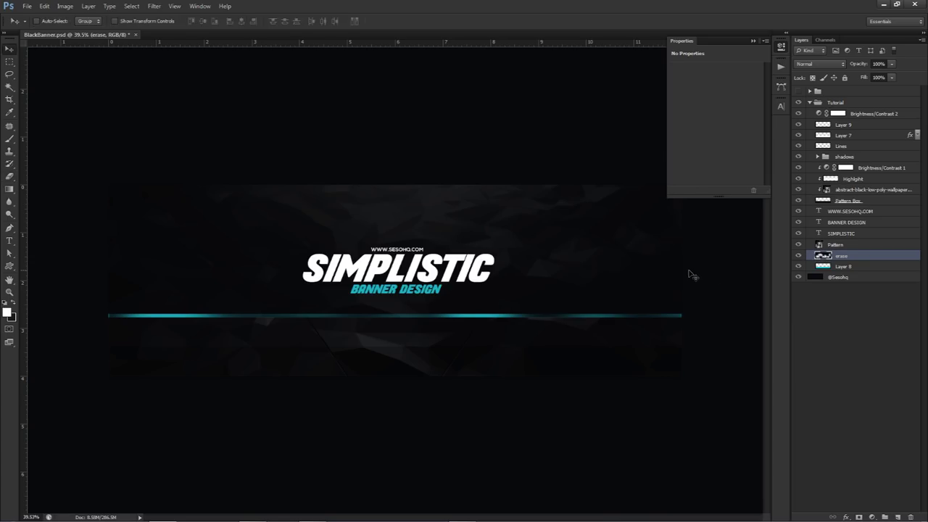
click(783, 48)
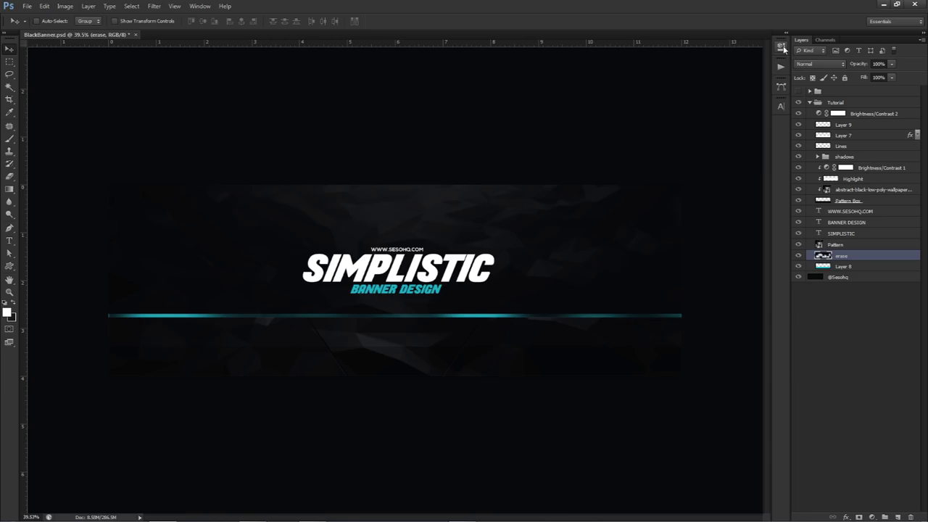
mouse_move(539, 511)
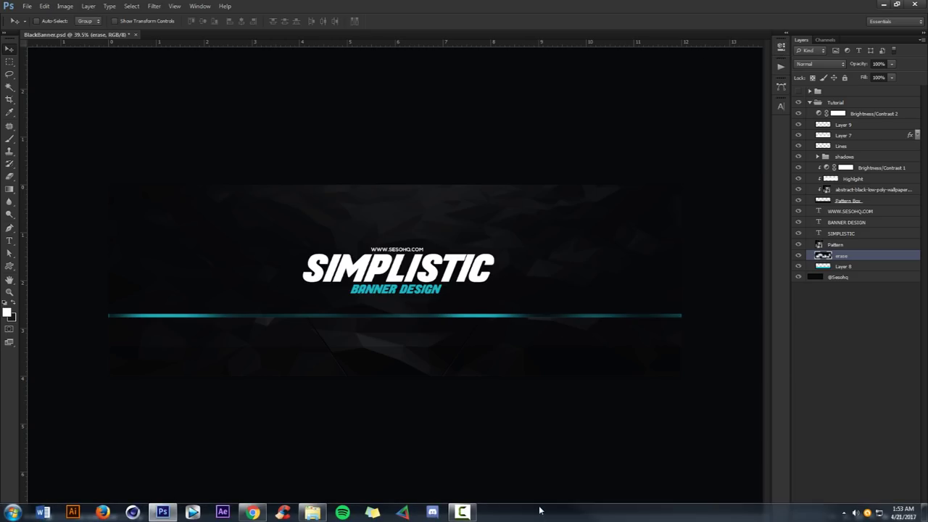